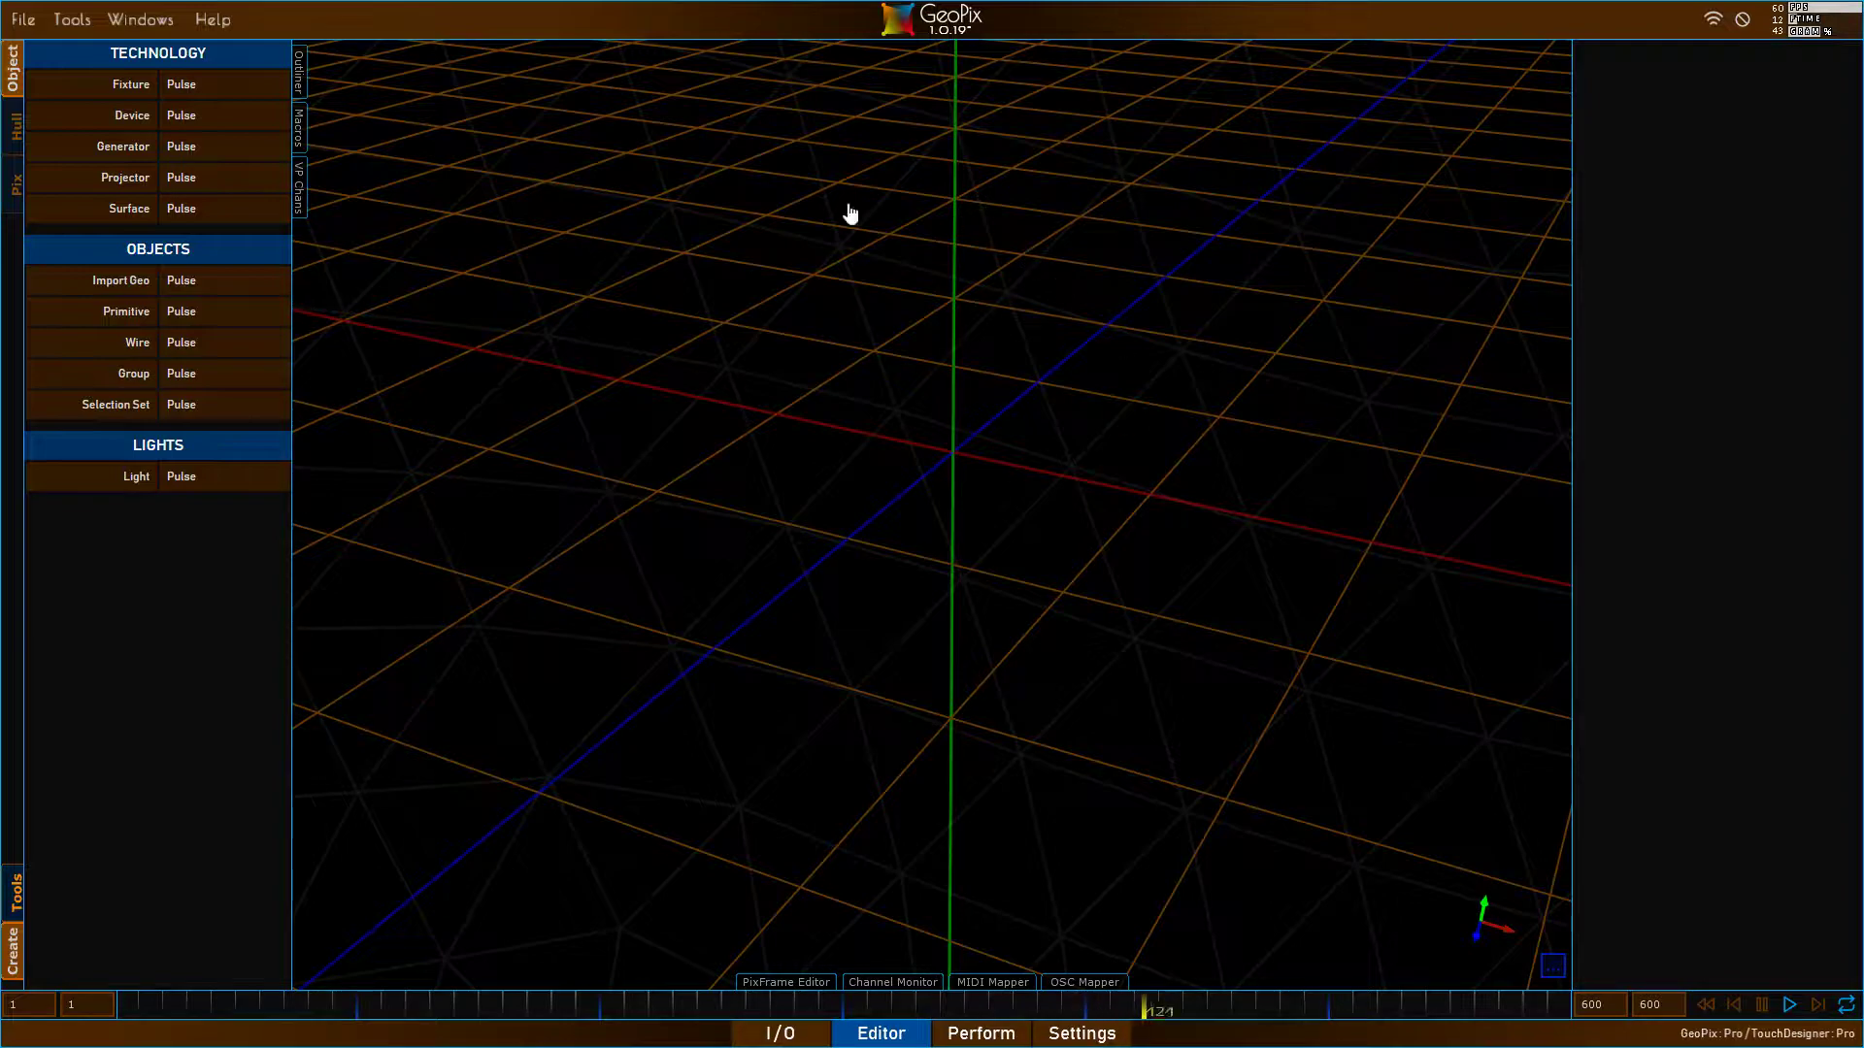
- Place a new fixture at the origin and add a single hull to it at the origin
left_click_drag(850, 211, 942, 470)
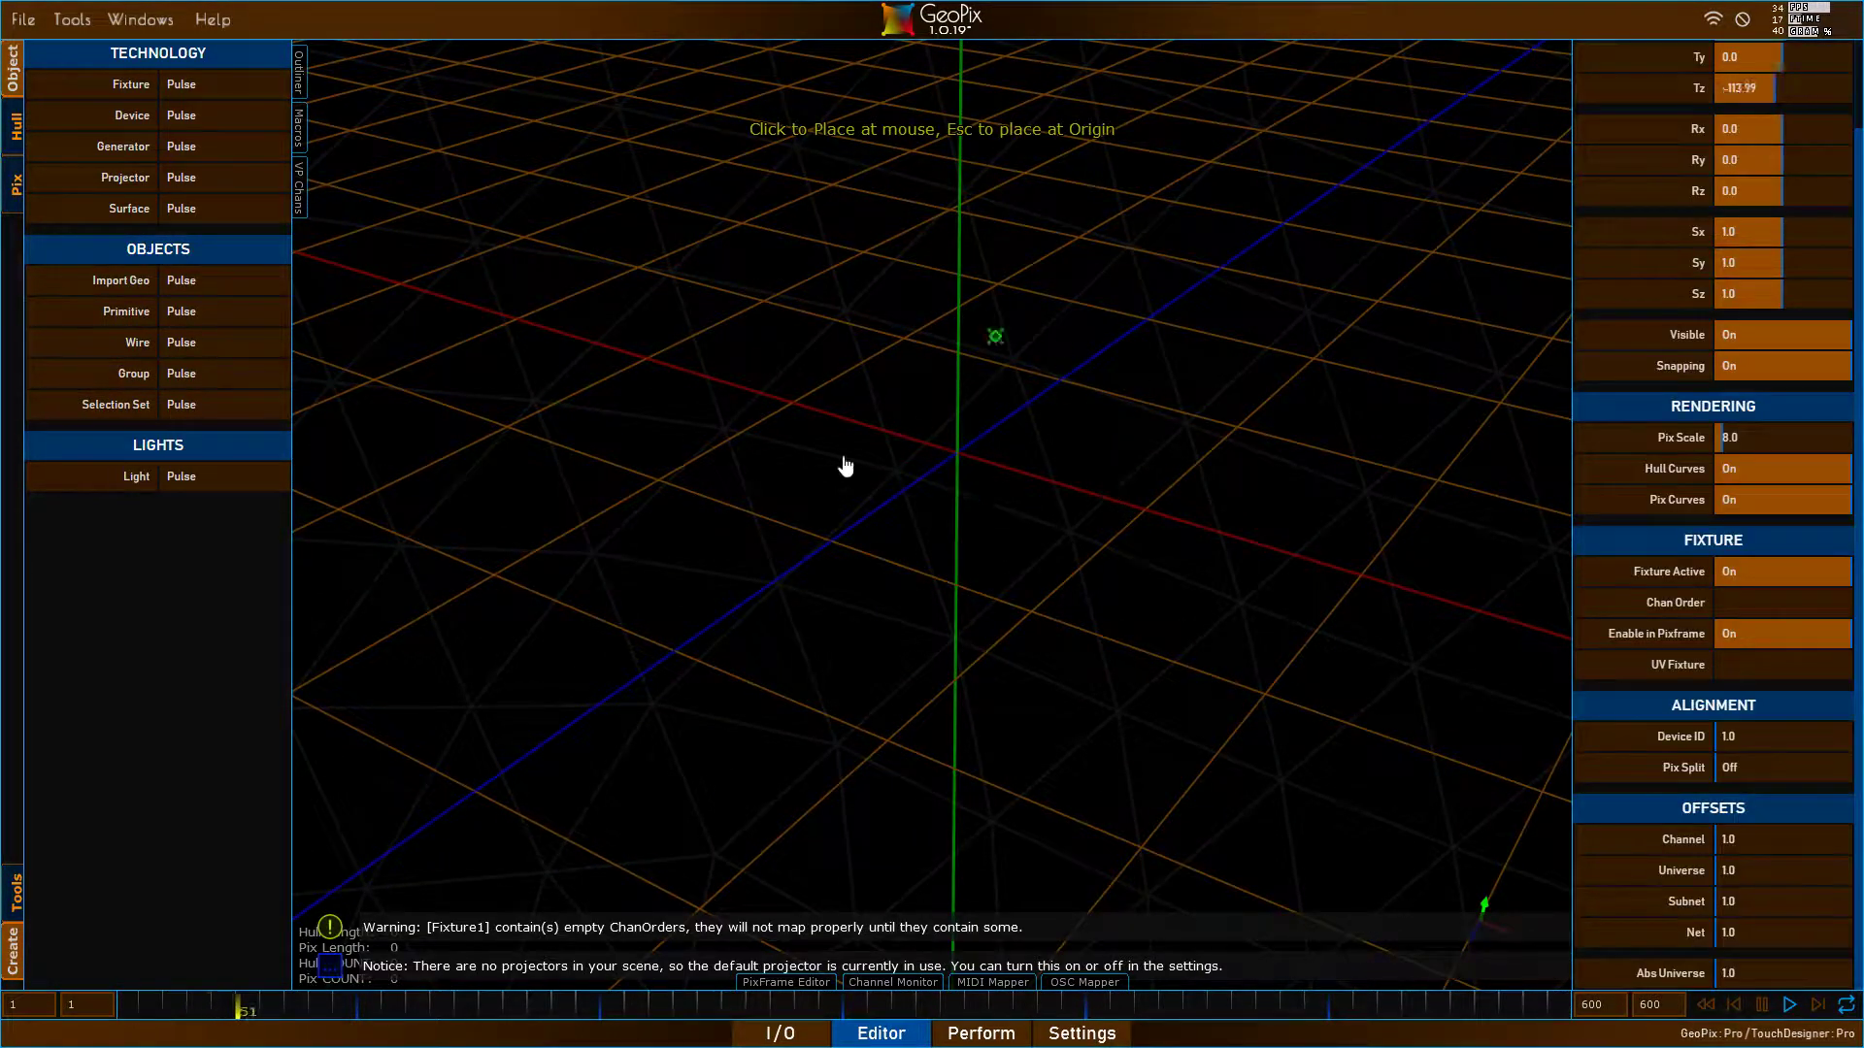
key("Escape")
left_click_drag(1015, 620, 956, 583)
left_click(16, 127)
left_click_drag(854, 432, 906, 444)
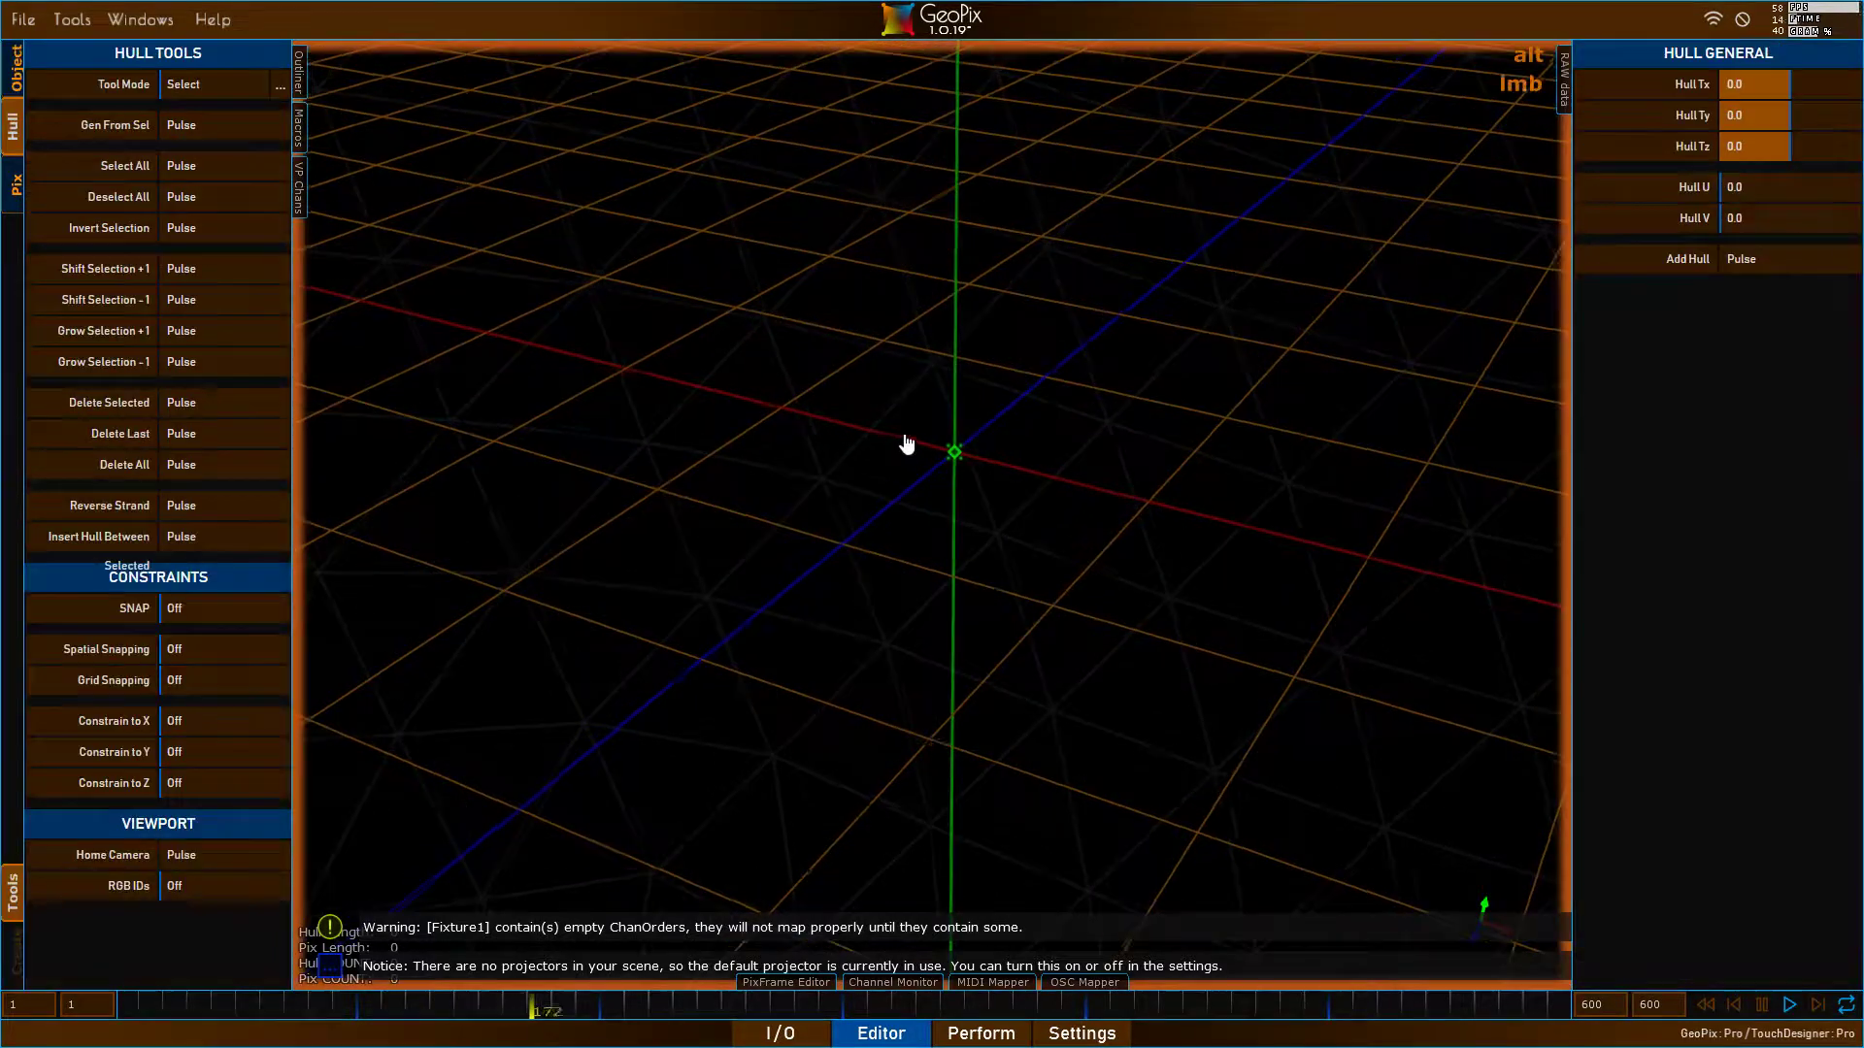
key("ctrl")
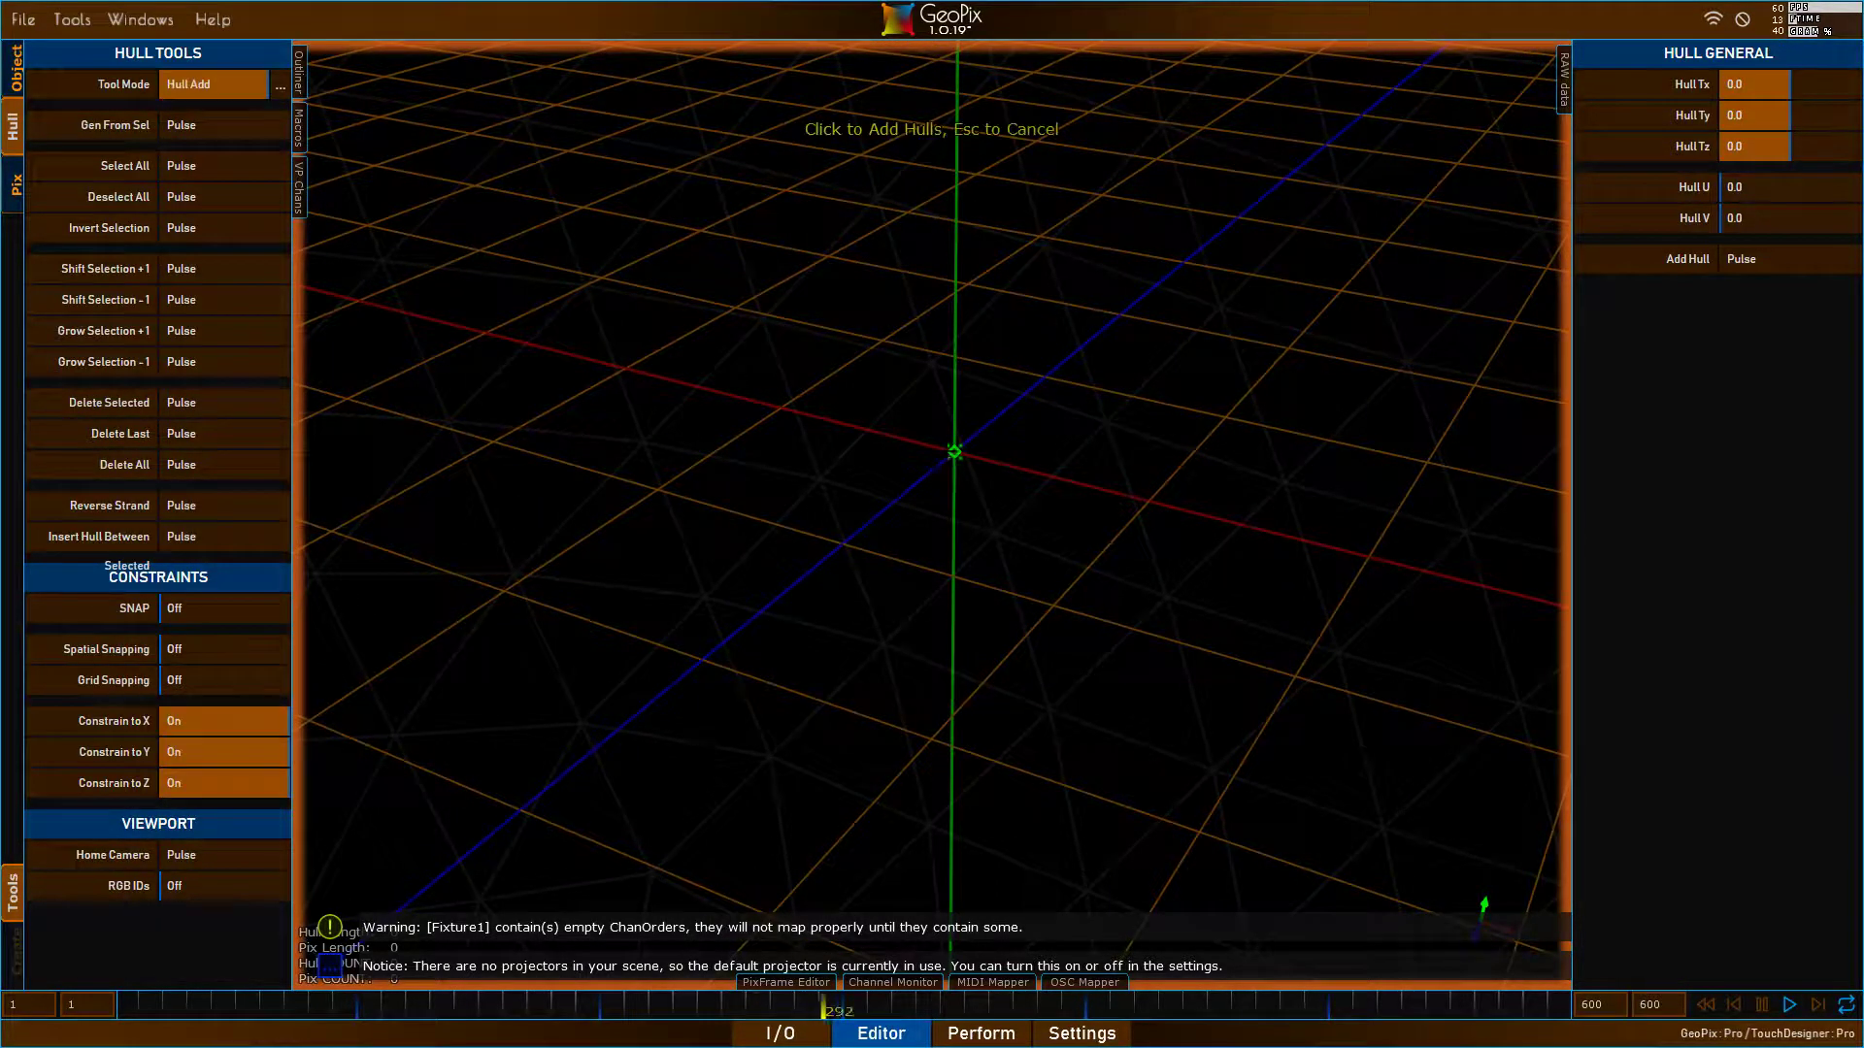
left_click(949, 460, "ctrl")
- Create a grid generator at the origin and set its Cut Off to 4096
left_click(207, 136)
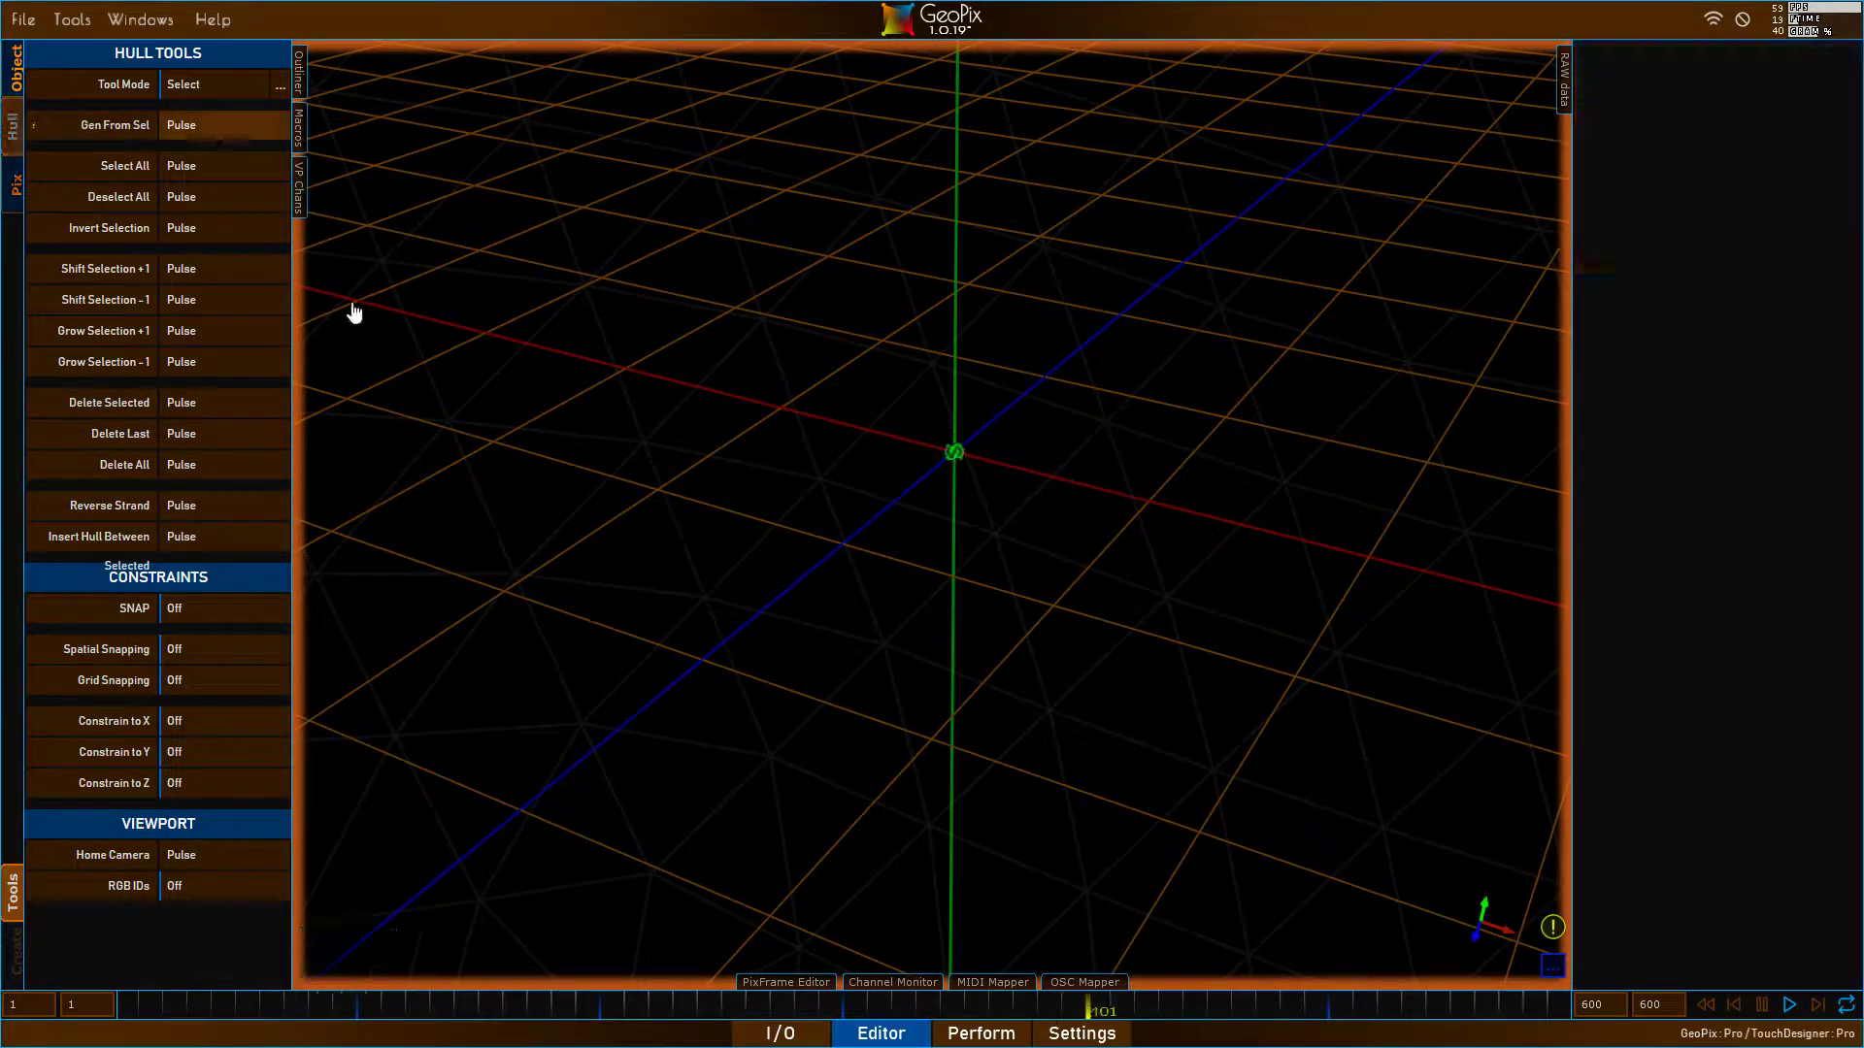
left_click_drag(958, 495, 1032, 440)
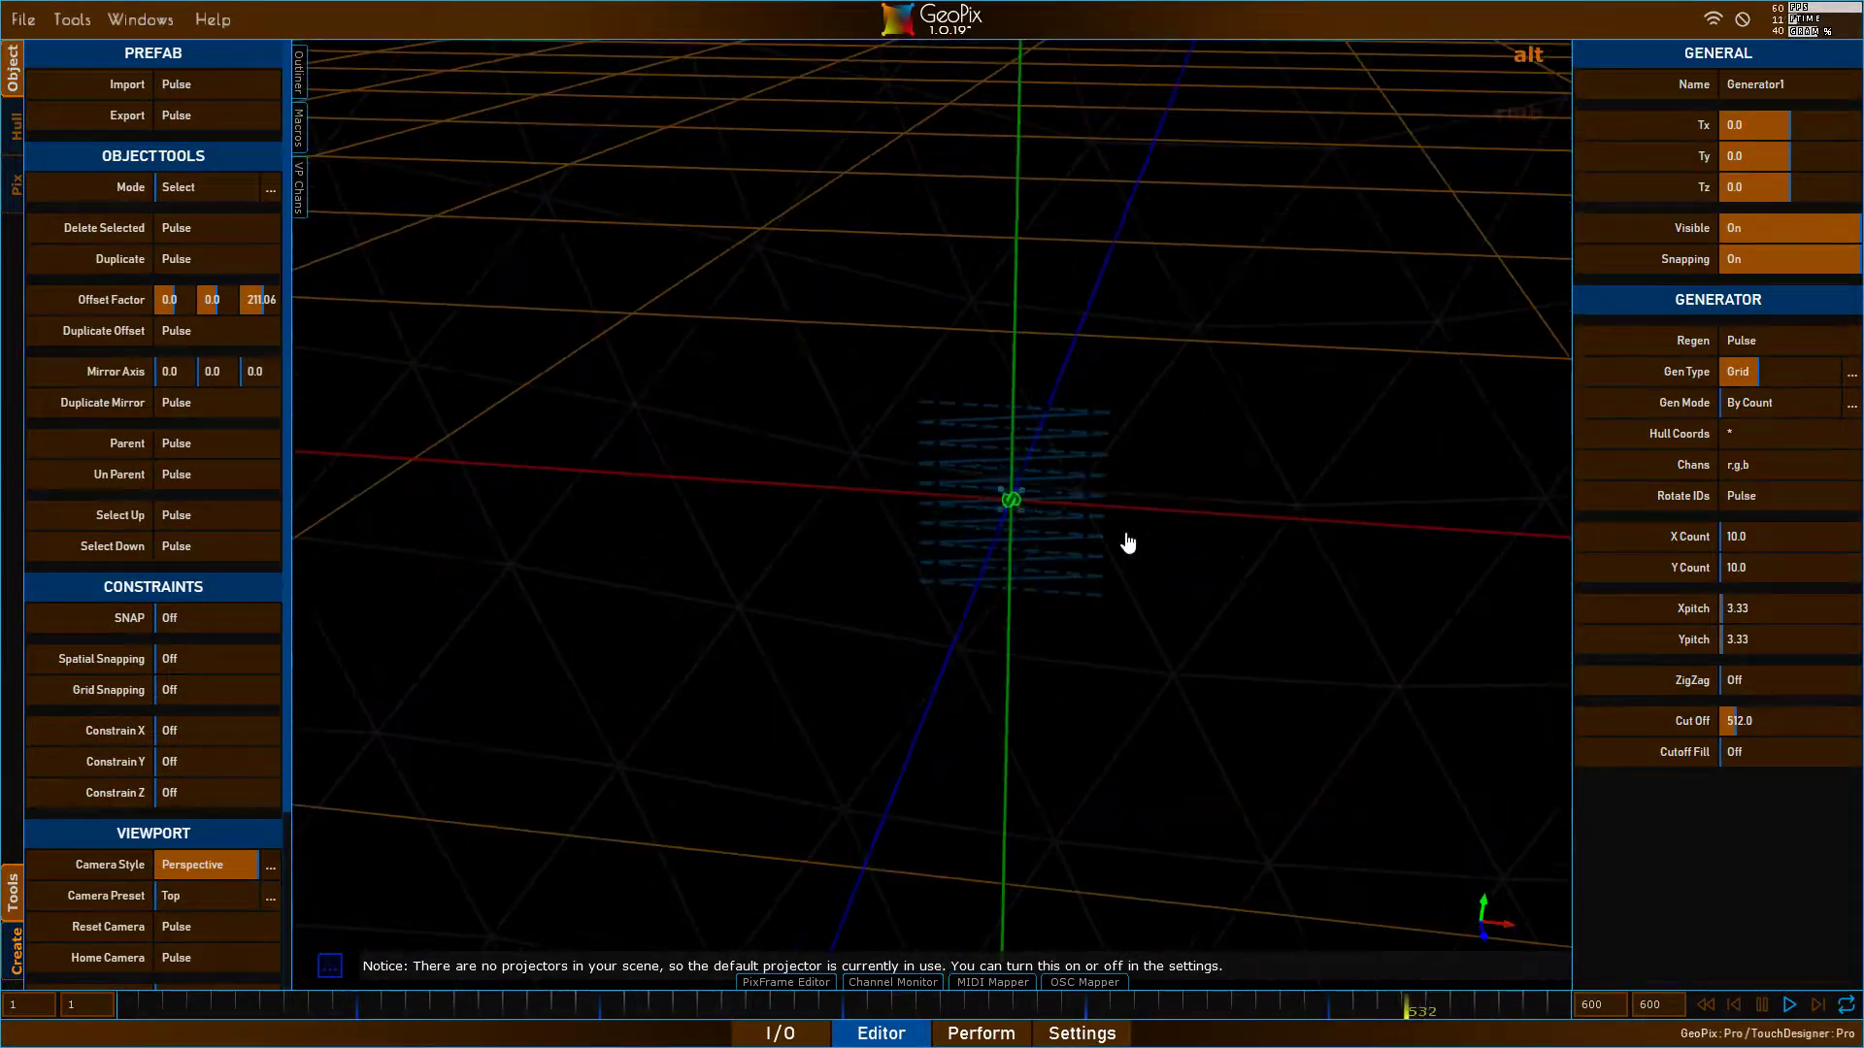
left_click(1700, 717)
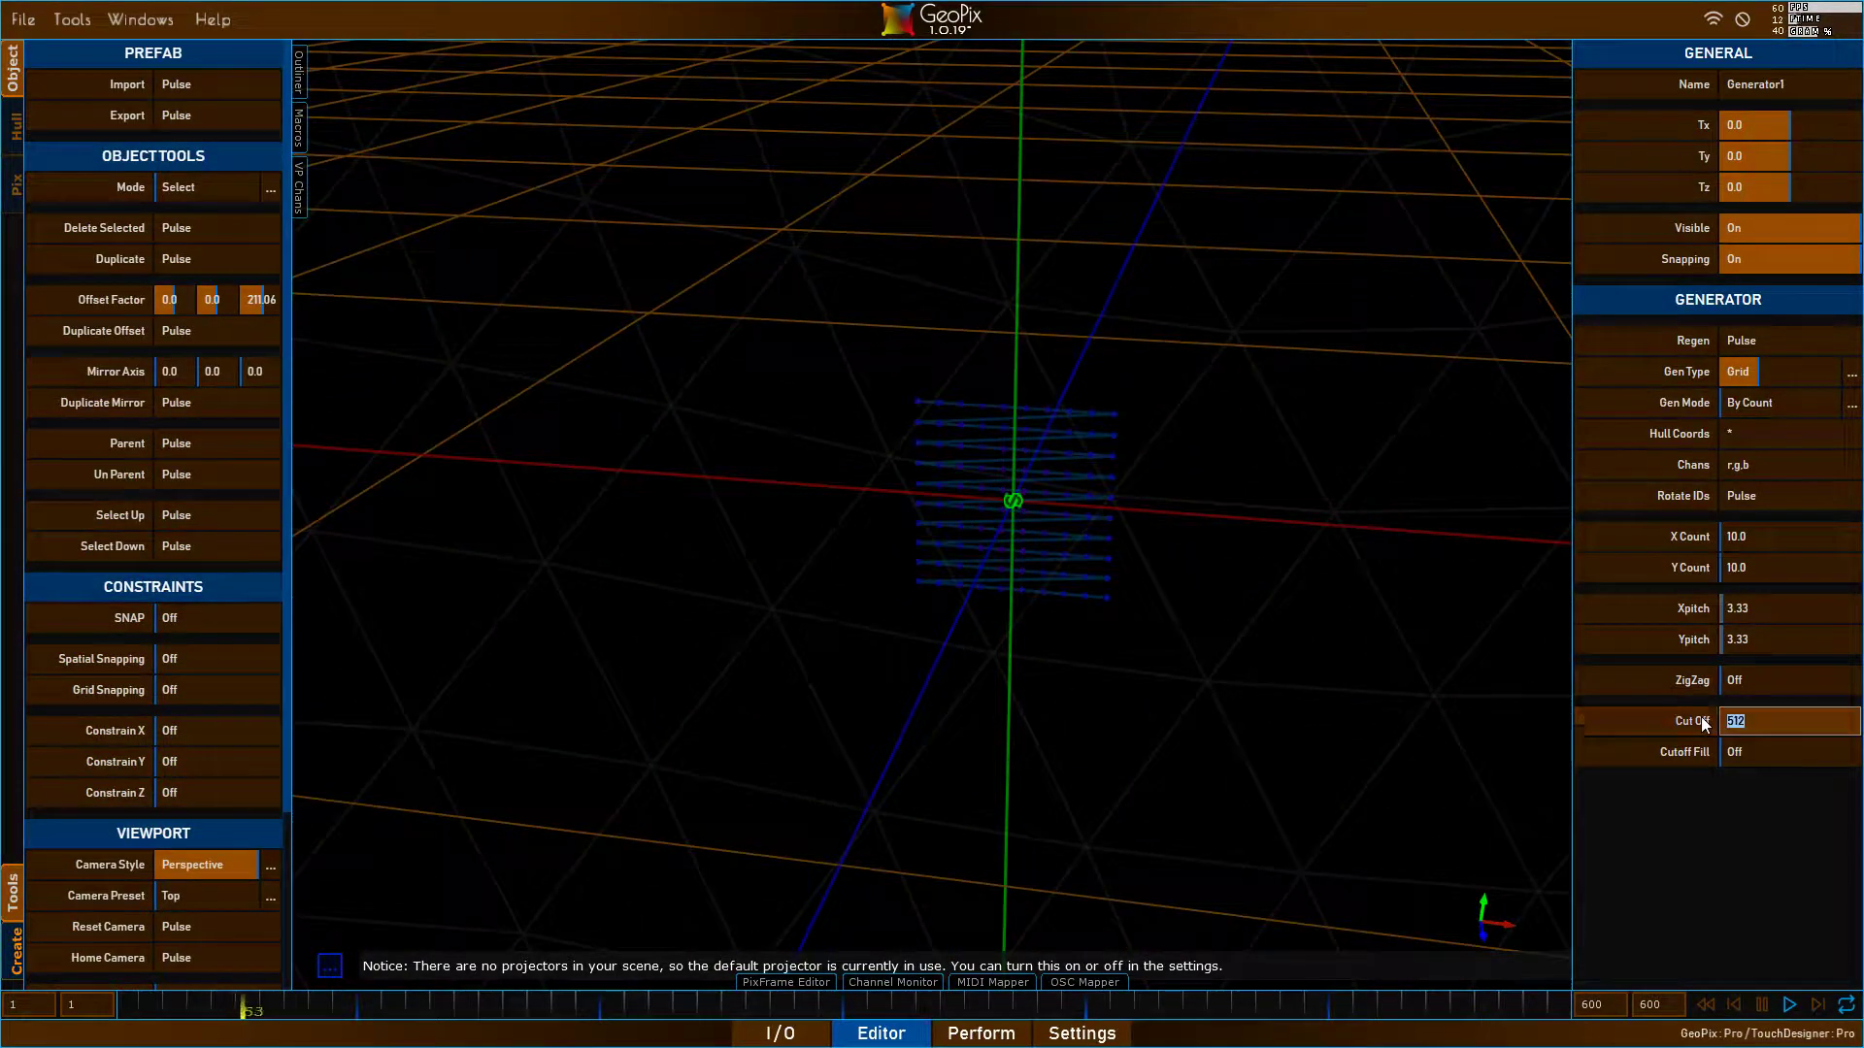
type("4096")
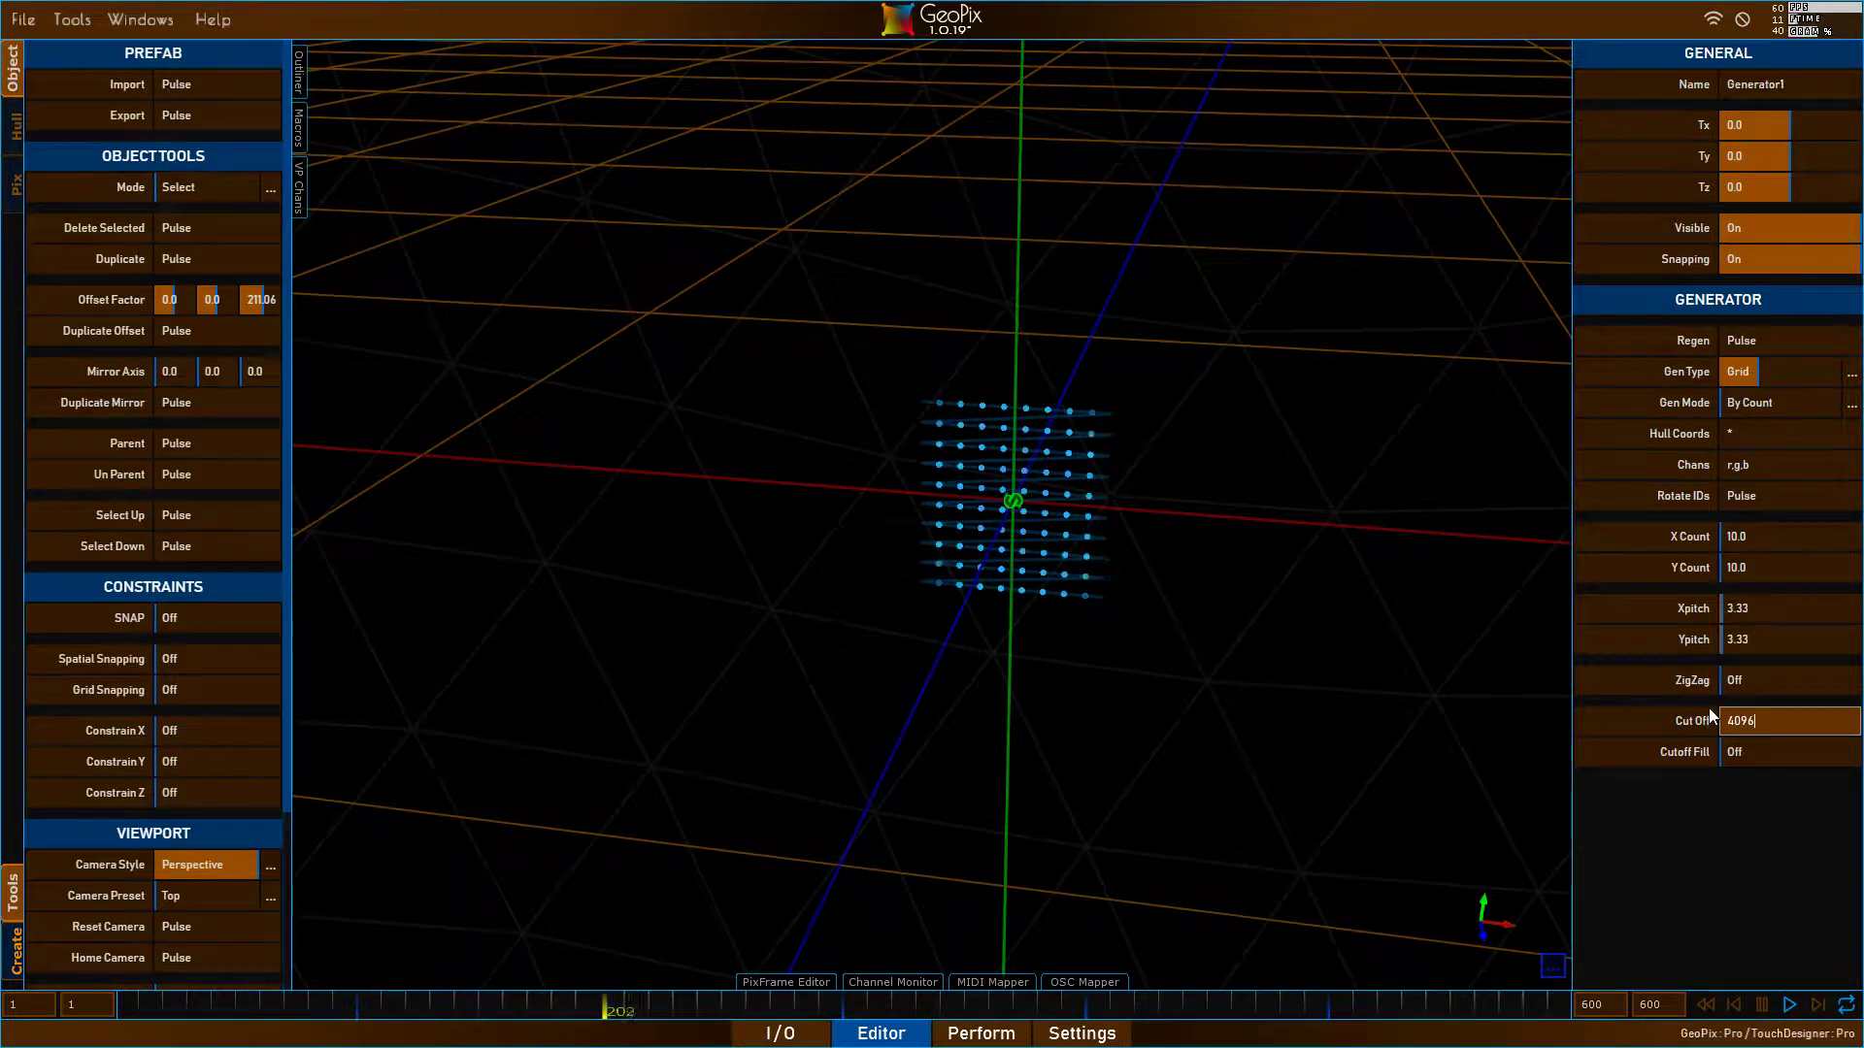
key("Return")
- Set the generator's X Count to 100 and Y Count to 40
left_click(1714, 537)
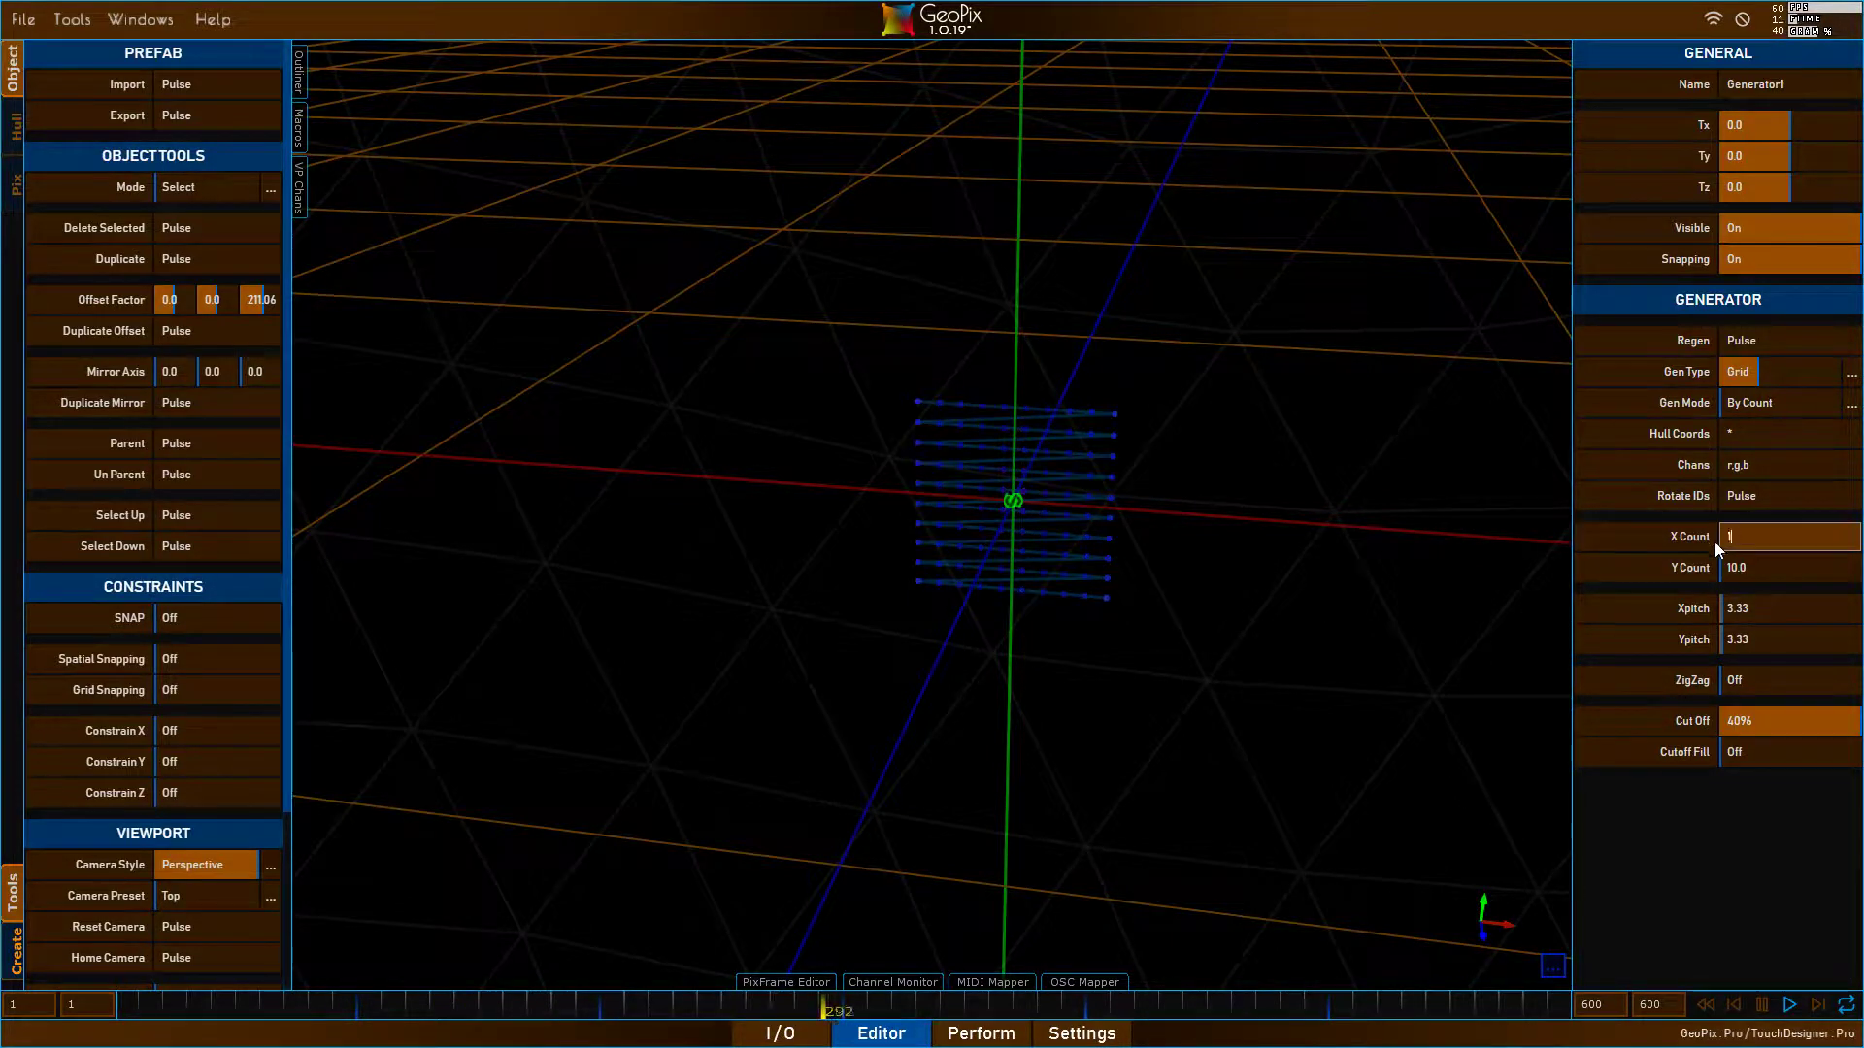
type("100")
left_click(1695, 576)
type("40")
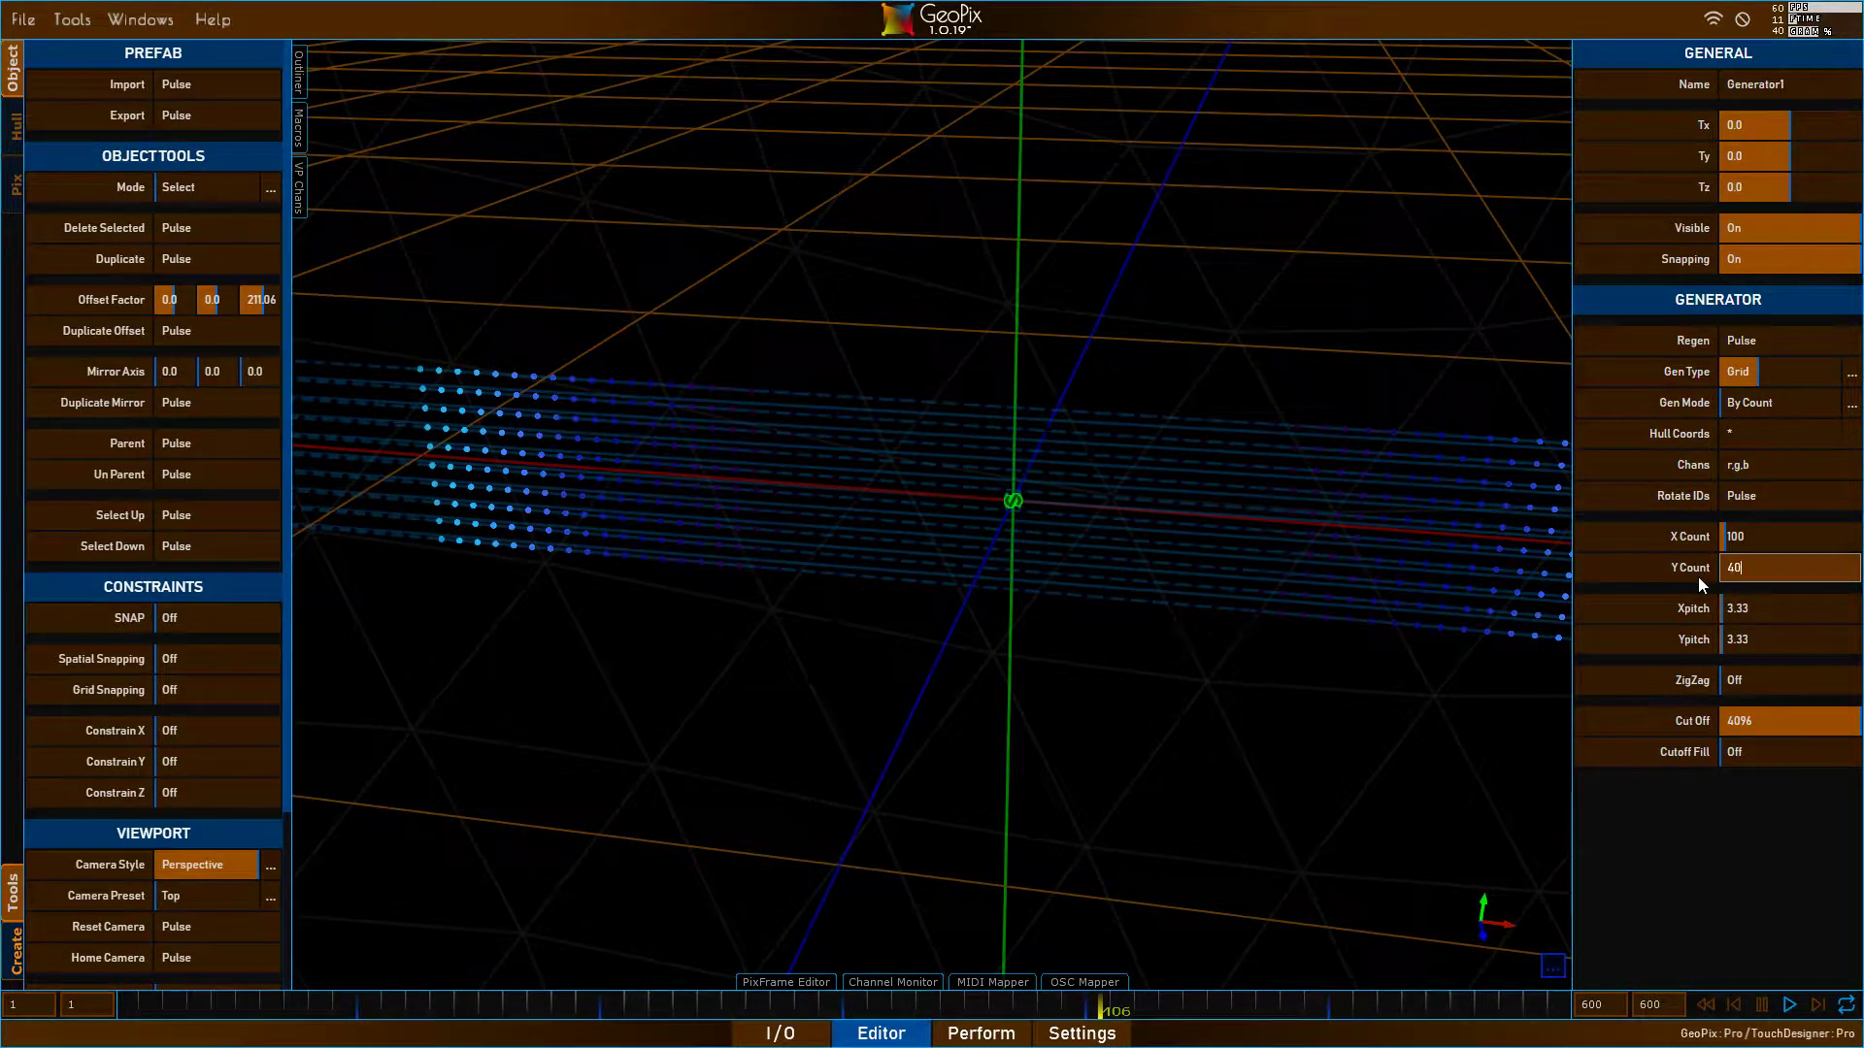
key("Return")
left_click_drag(1052, 433, 1026, 448)
scroll(1044, 437, "up", 3)
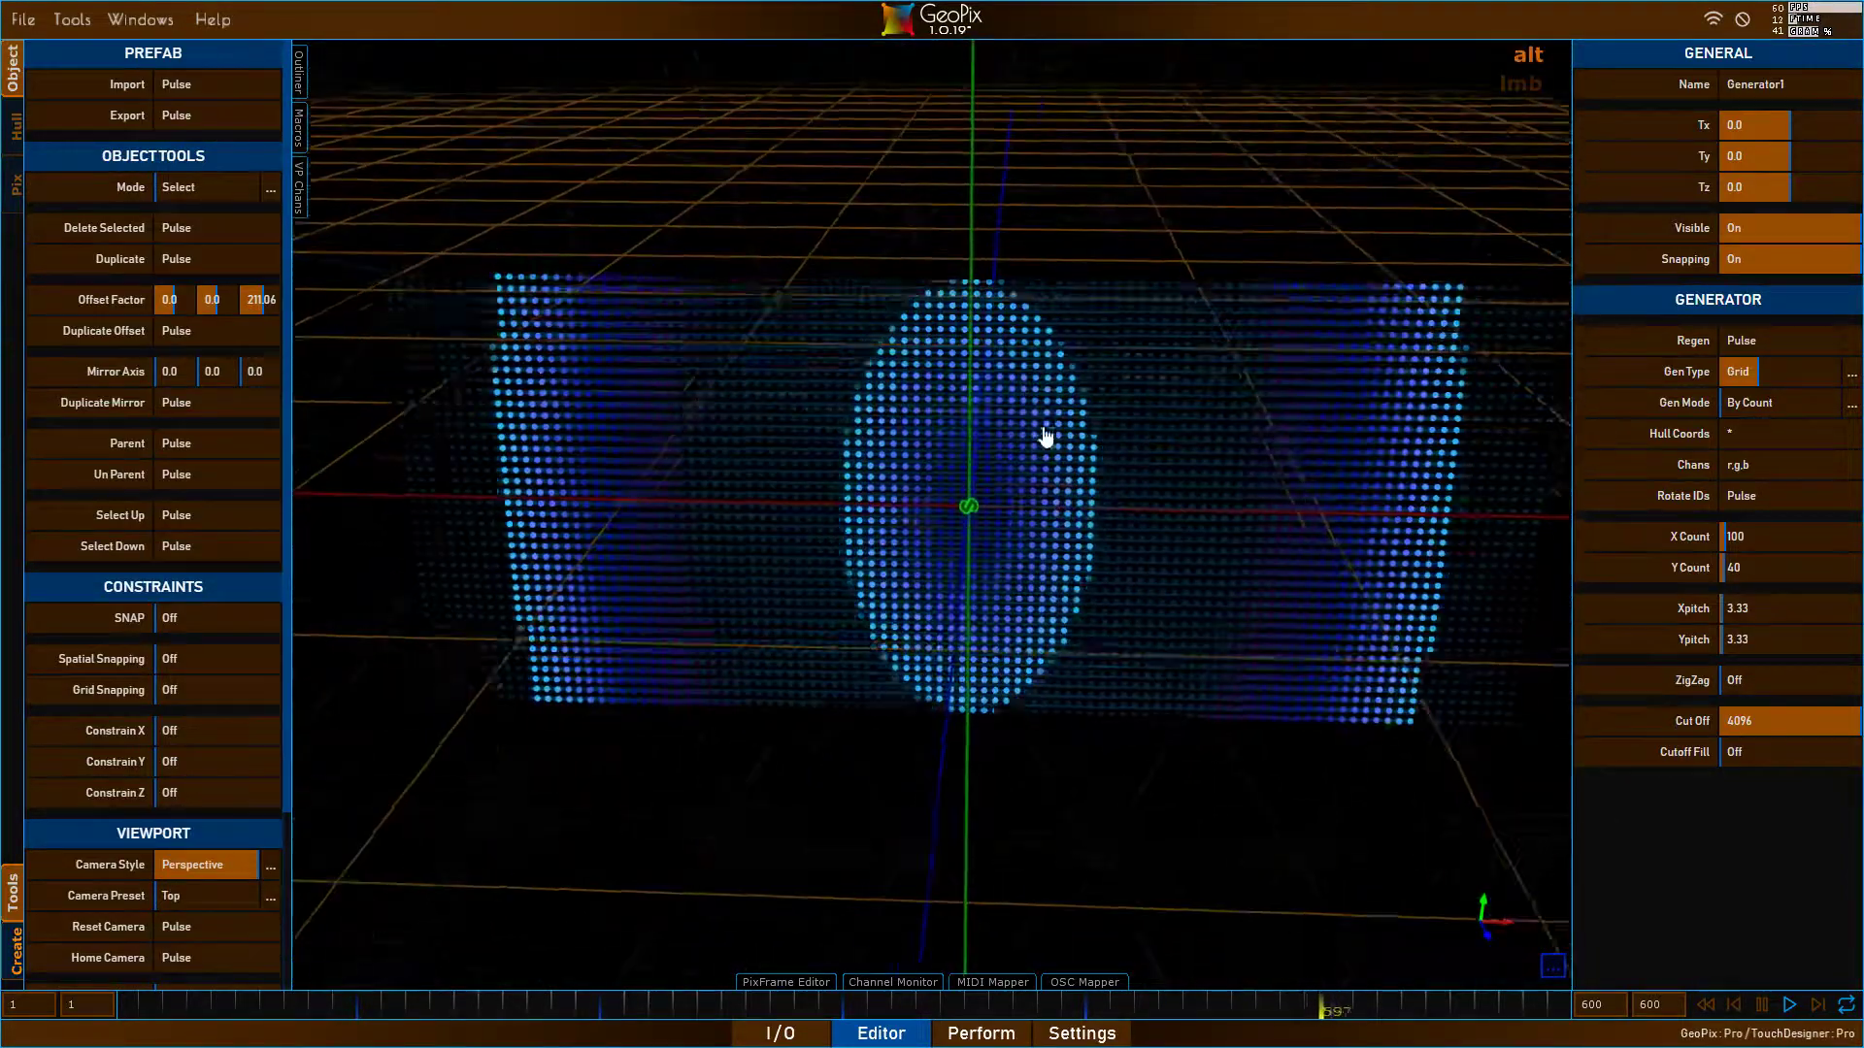
scroll(1186, 446, "down", 2)
left_click_drag(1185, 446, 1102, 454)
- Create a projector fitted to Fixture1 and fit its Y aspect to the texture resolution
left_click(301, 71)
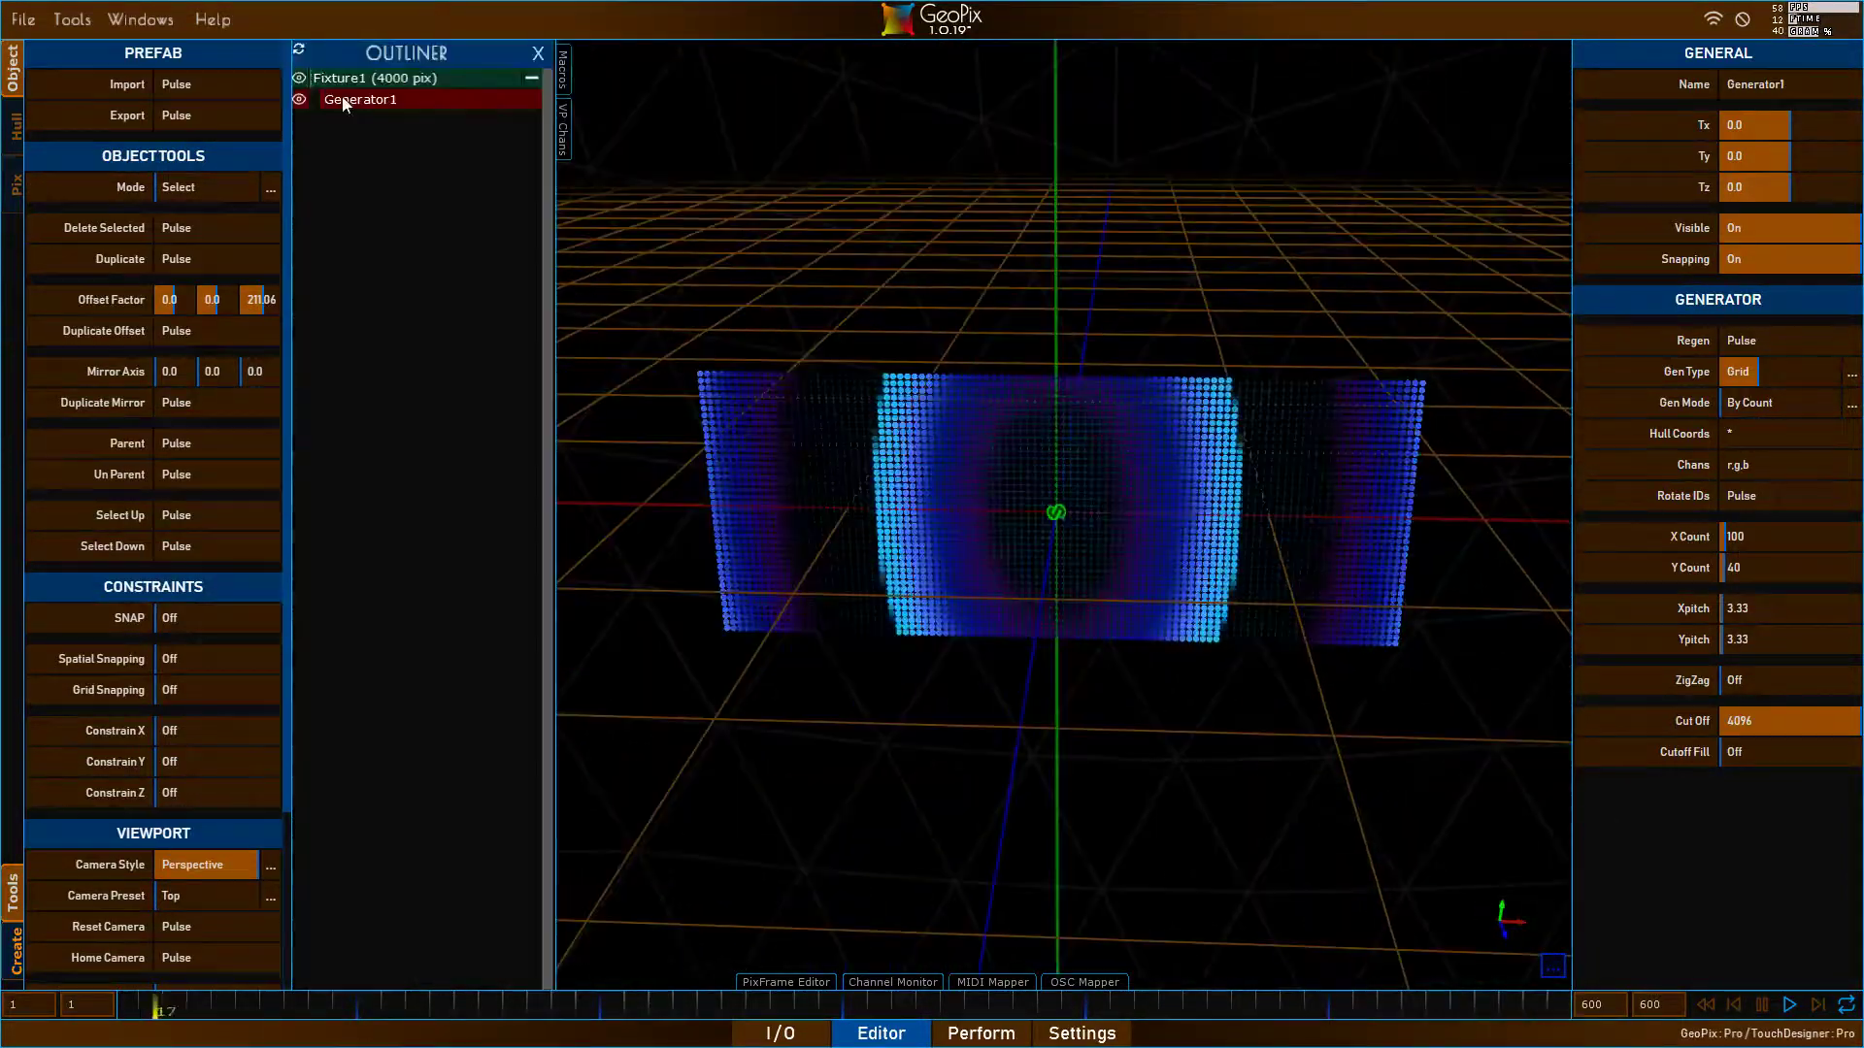
left_click(382, 79)
left_click(14, 946)
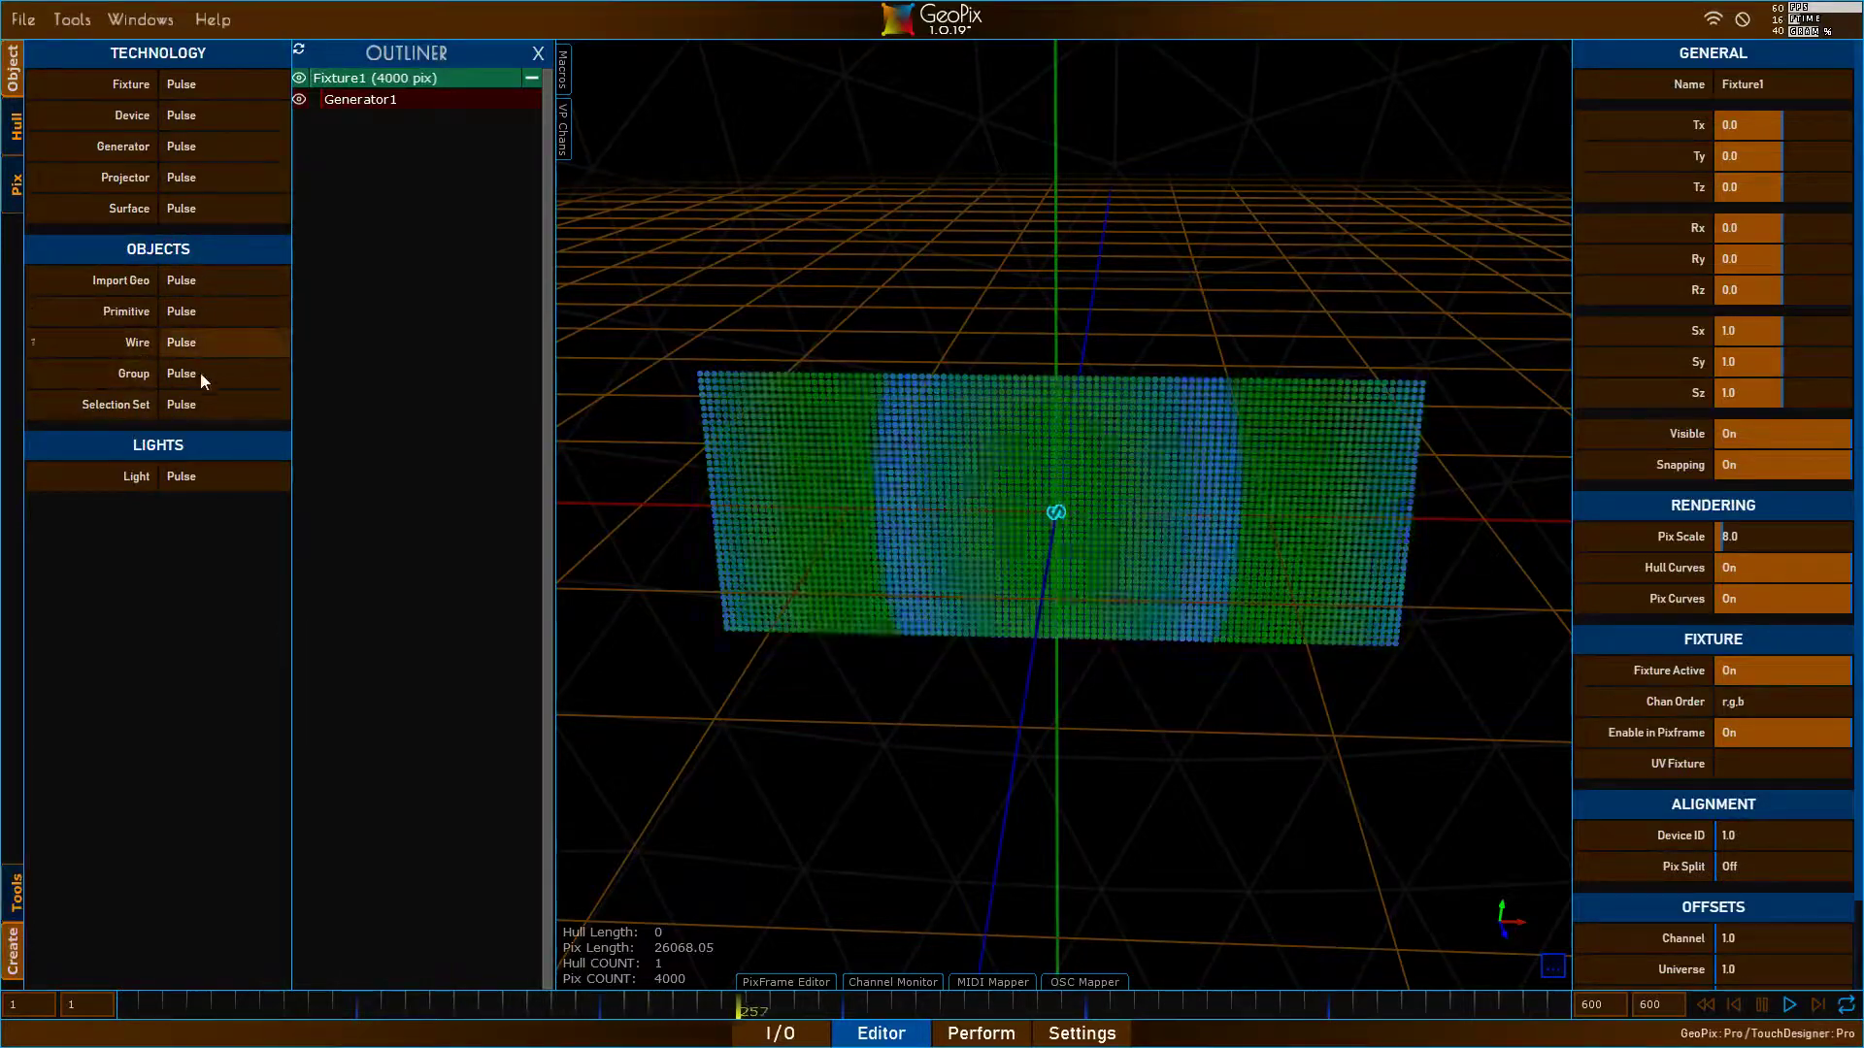
left_click(183, 177)
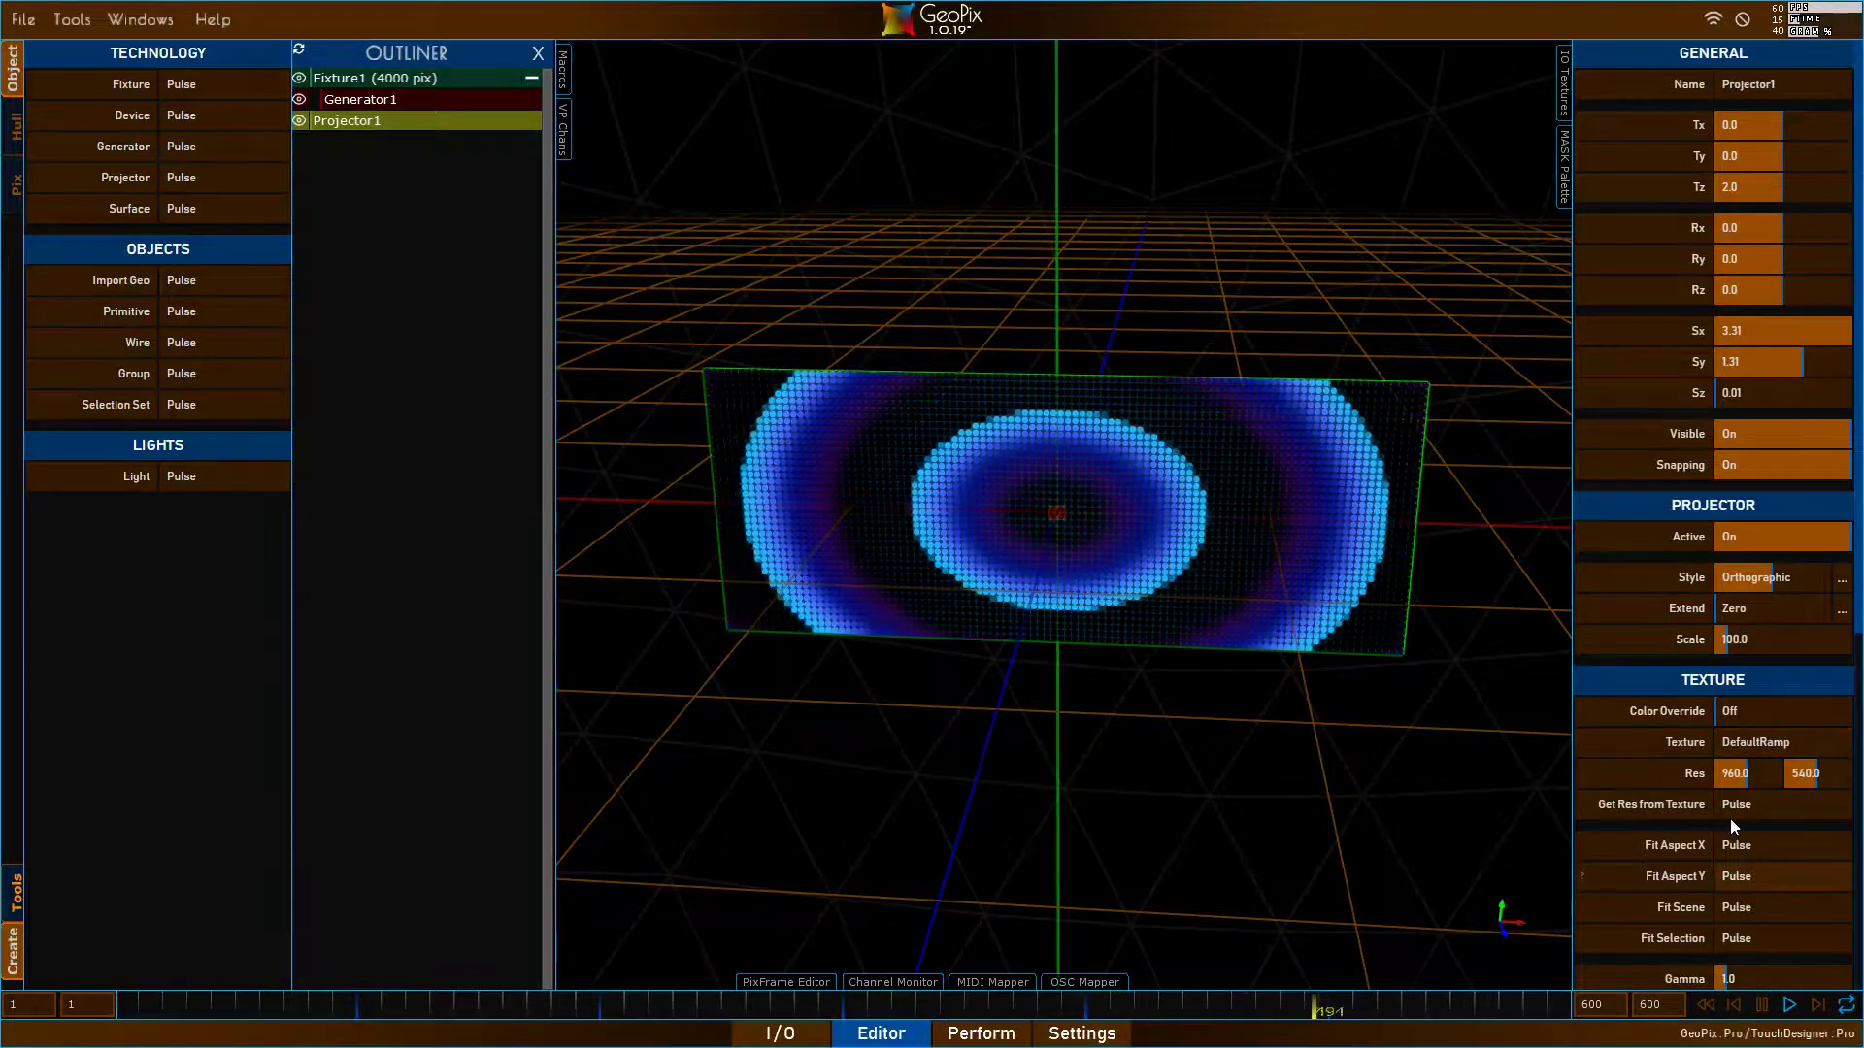
left_click(1762, 871)
left_click_drag(1208, 549, 1136, 601)
- Move the projector along the Z axis to about 121.44, in front of the pixel grid
key("w")
key("z")
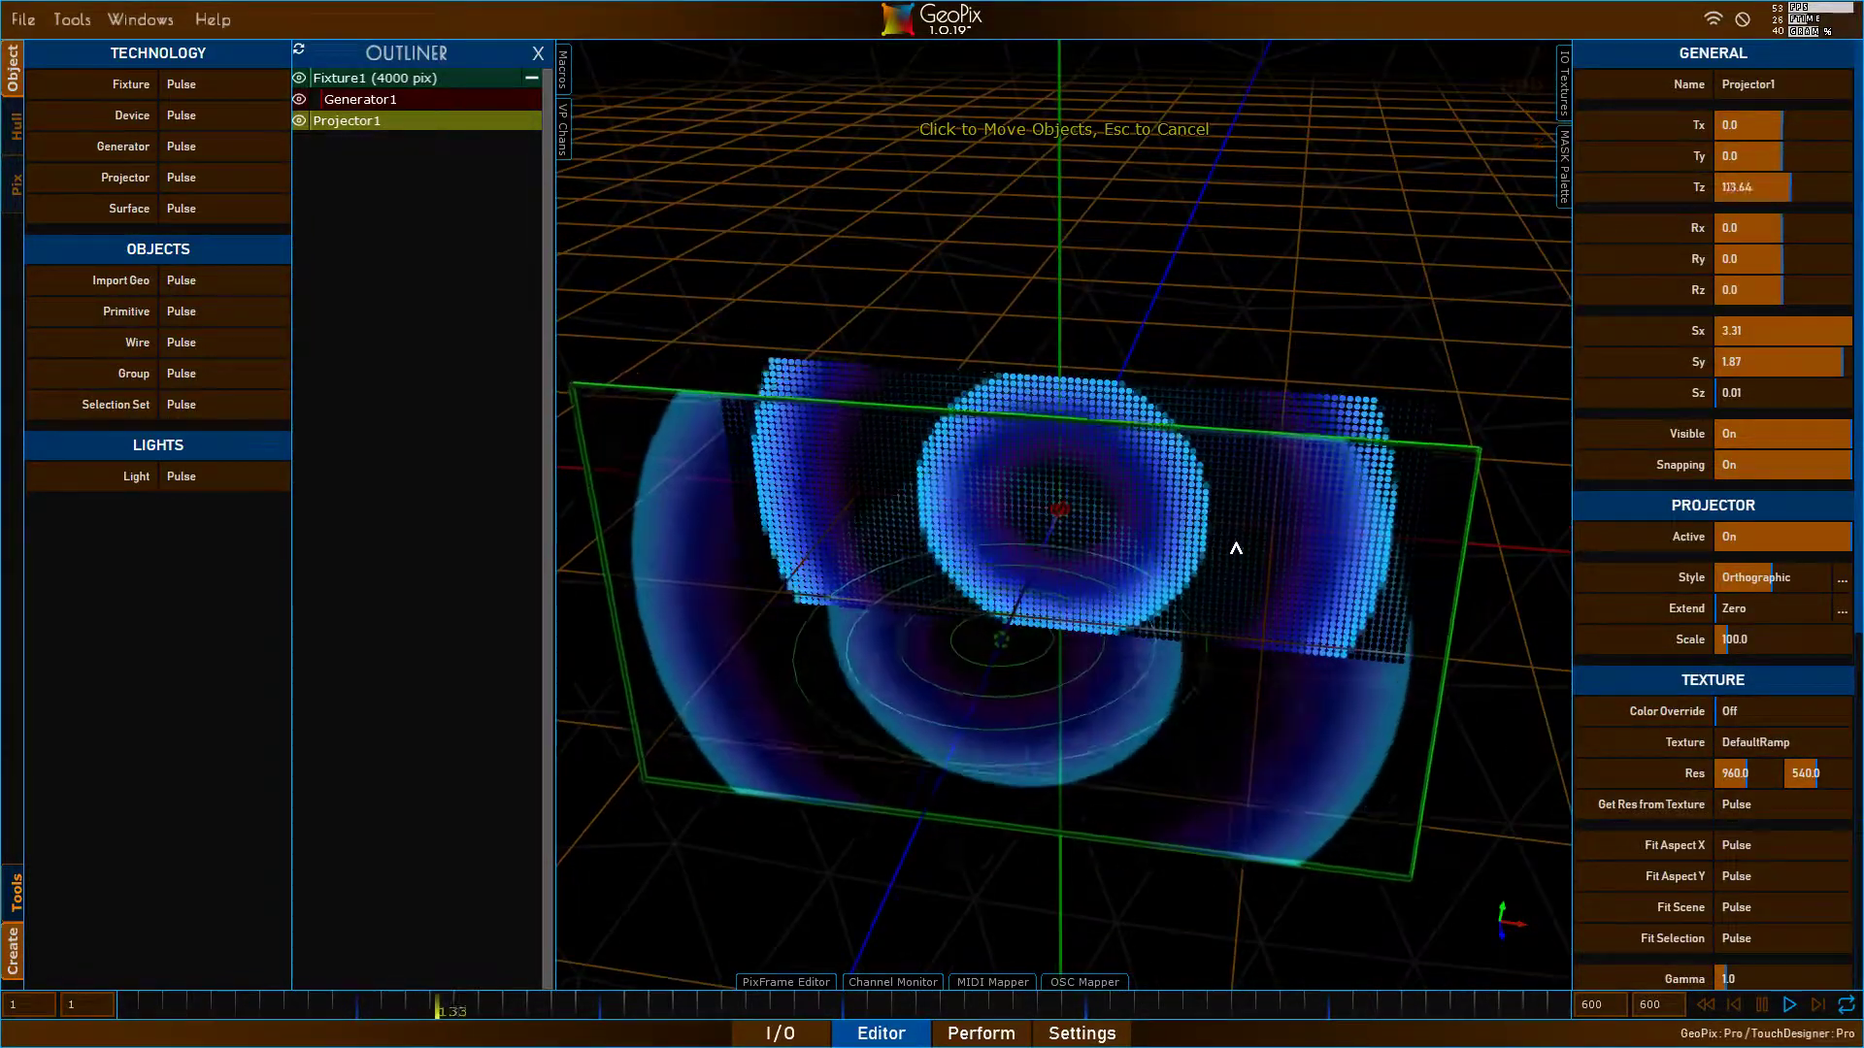
left_click(1236, 549)
left_click_drag(1063, 552, 1143, 599)
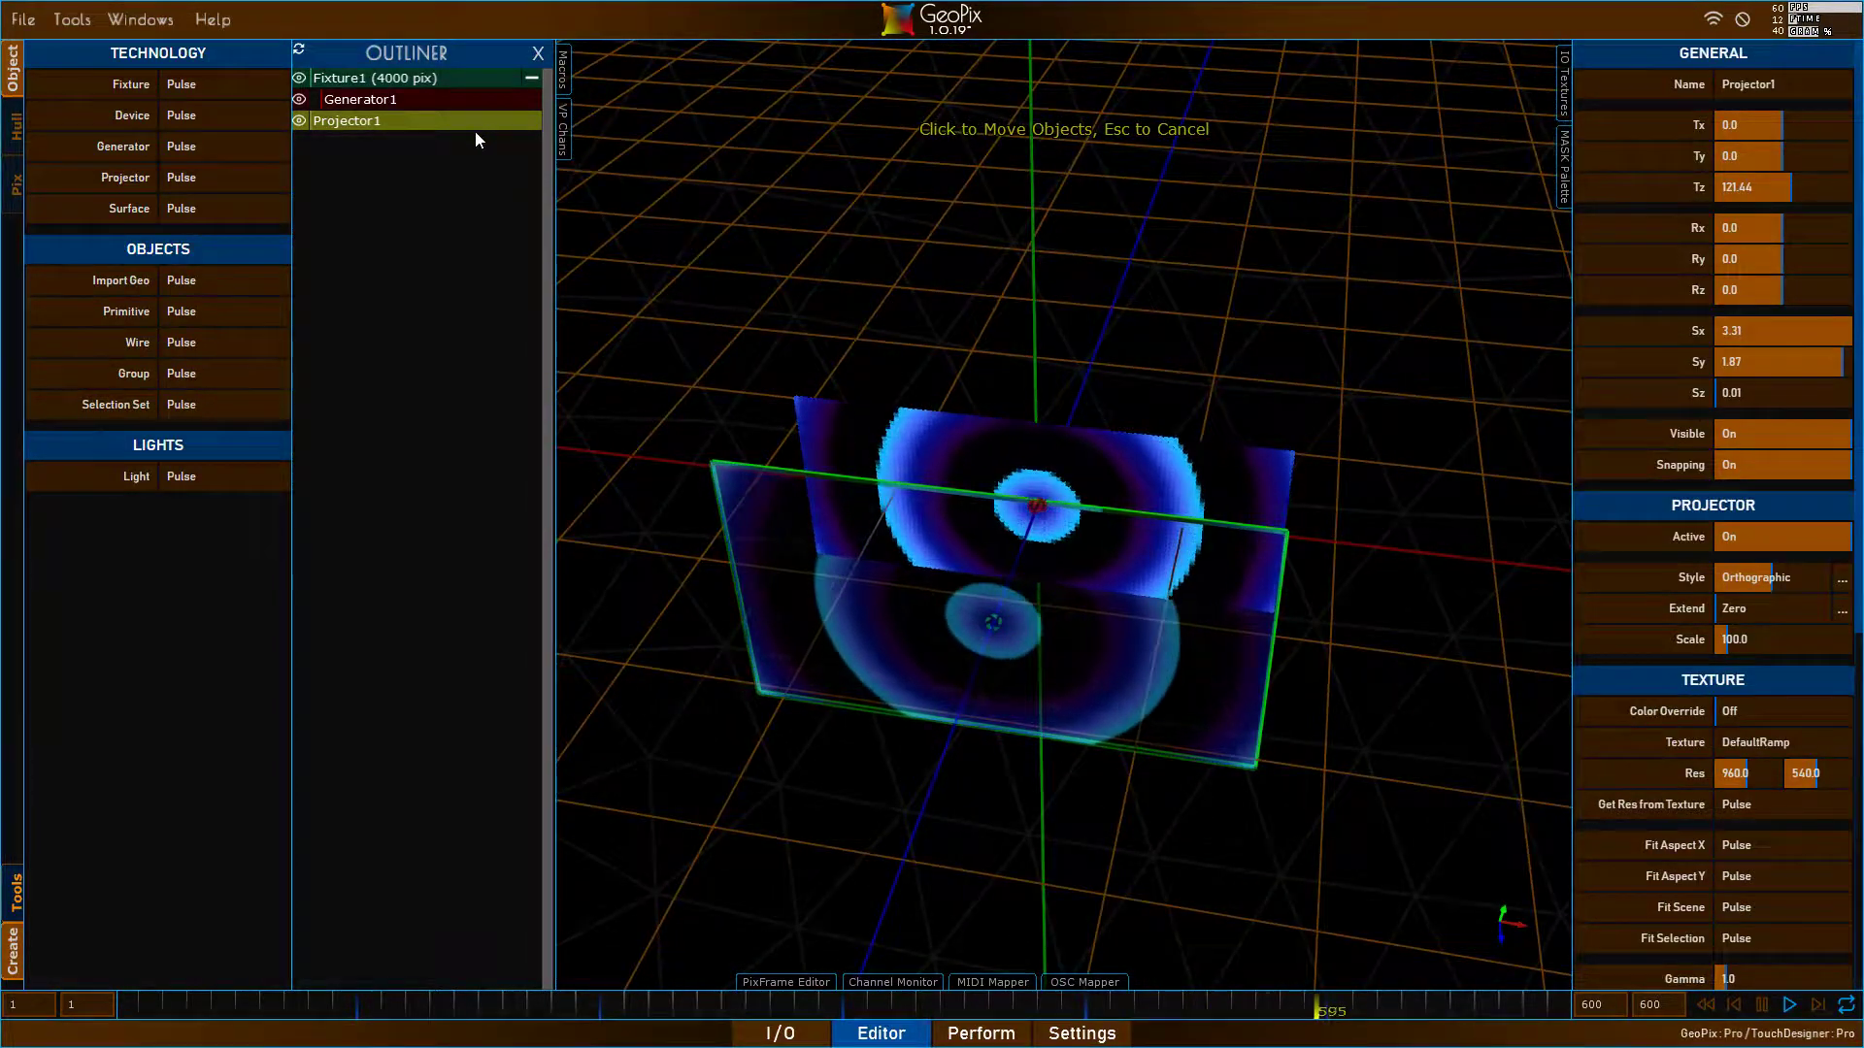
- Add the SpikesOfPinkAndBlue video clip to the I/O graph, above the default ramp
left_click(780, 1034)
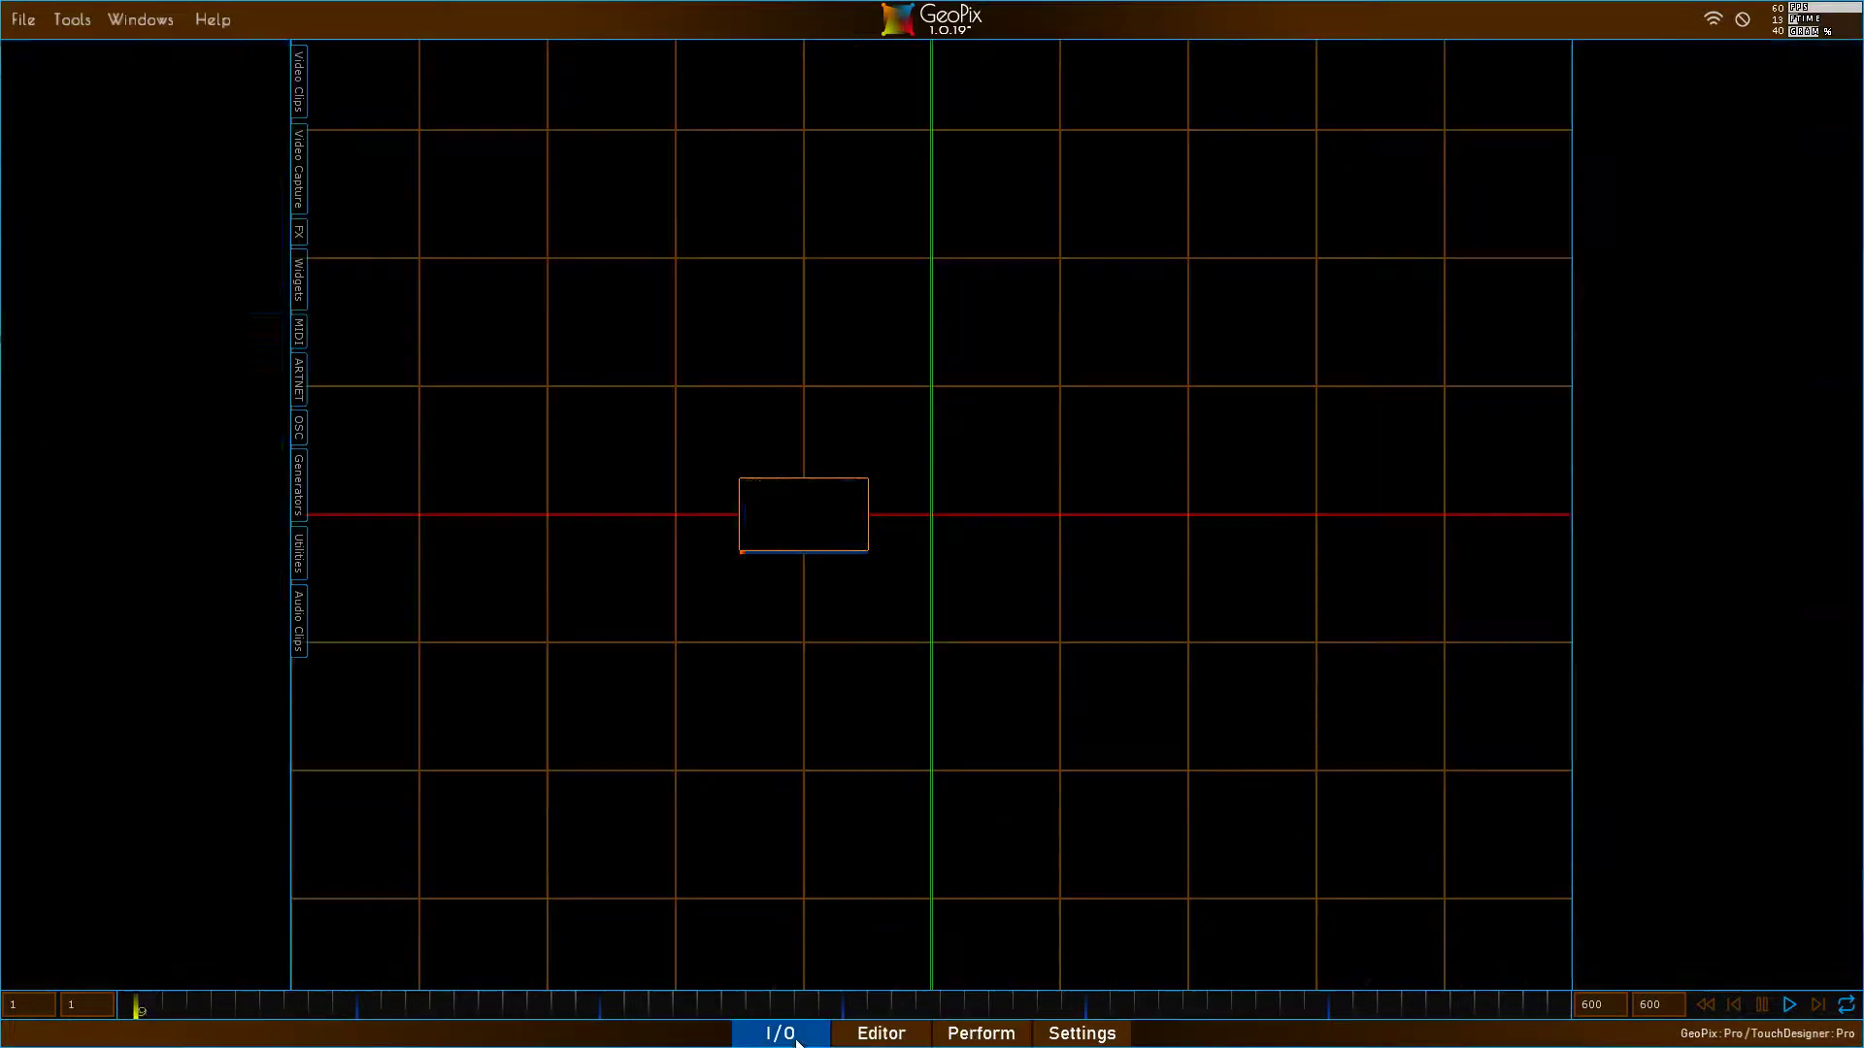
left_click(296, 81)
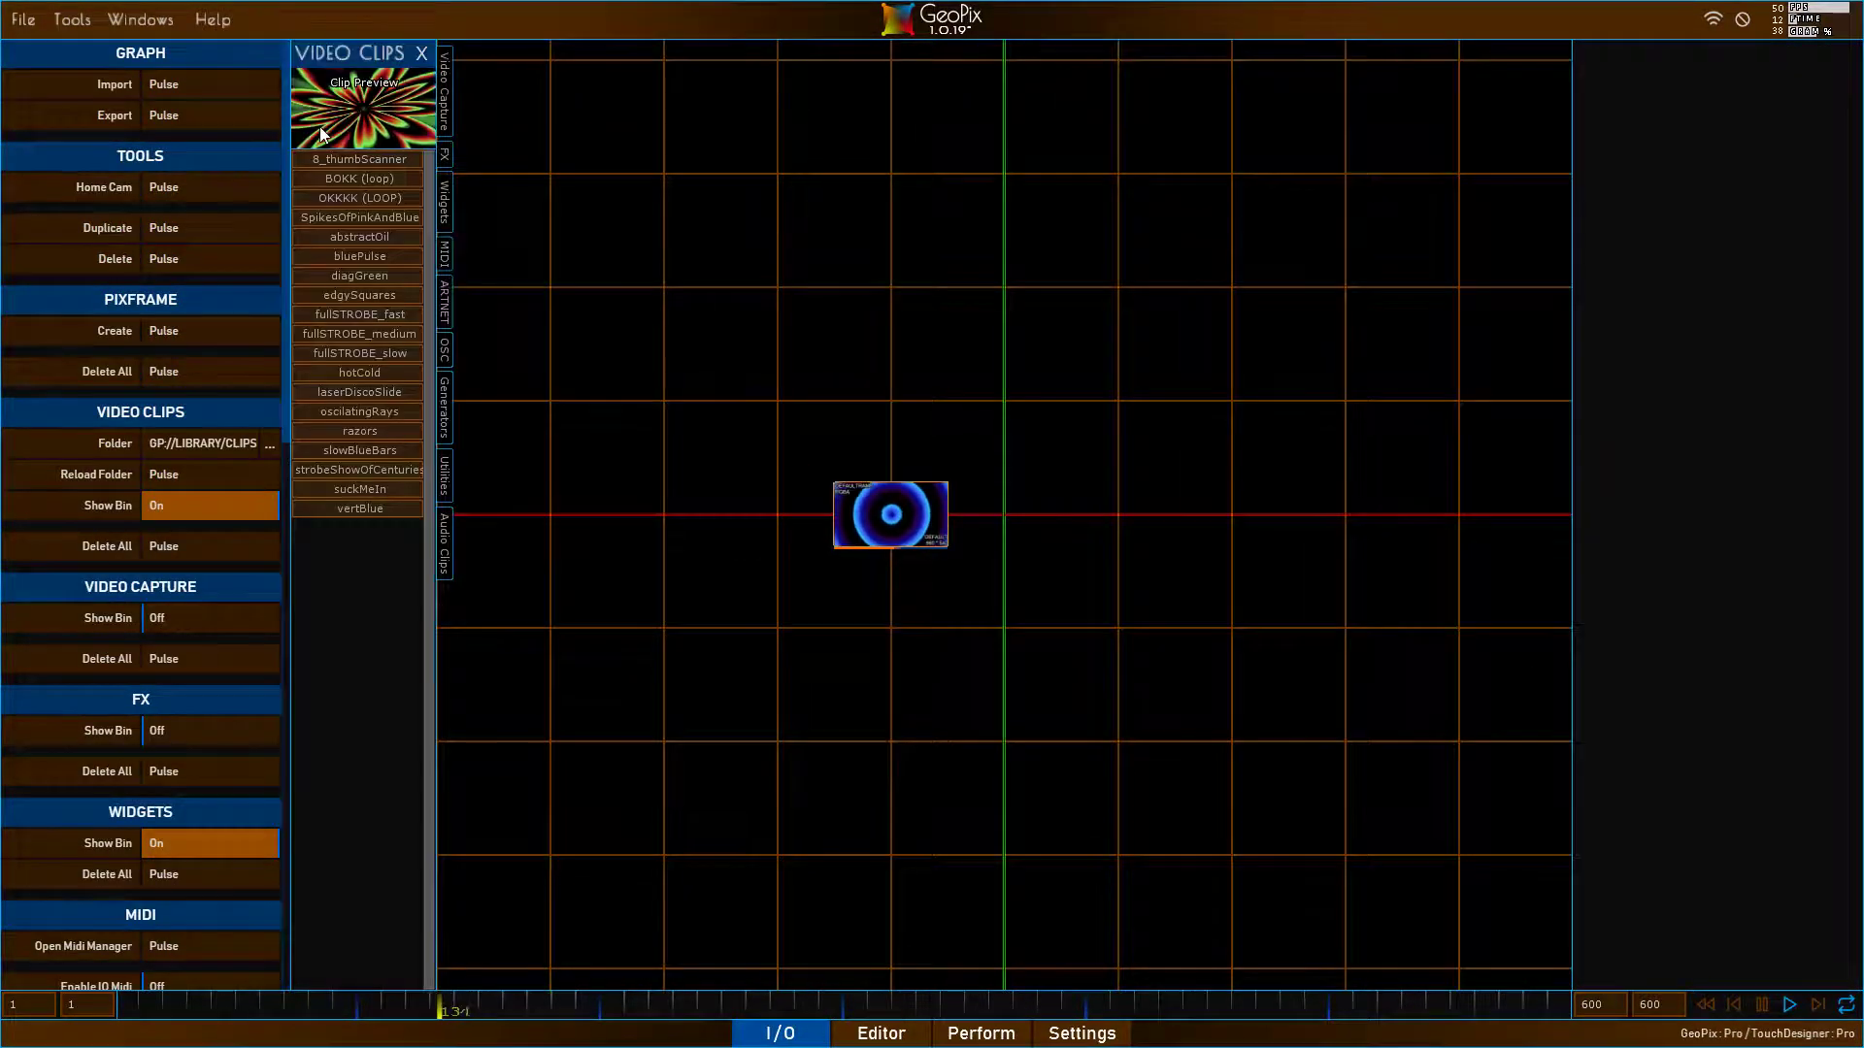
left_click_drag(402, 215, 998, 393)
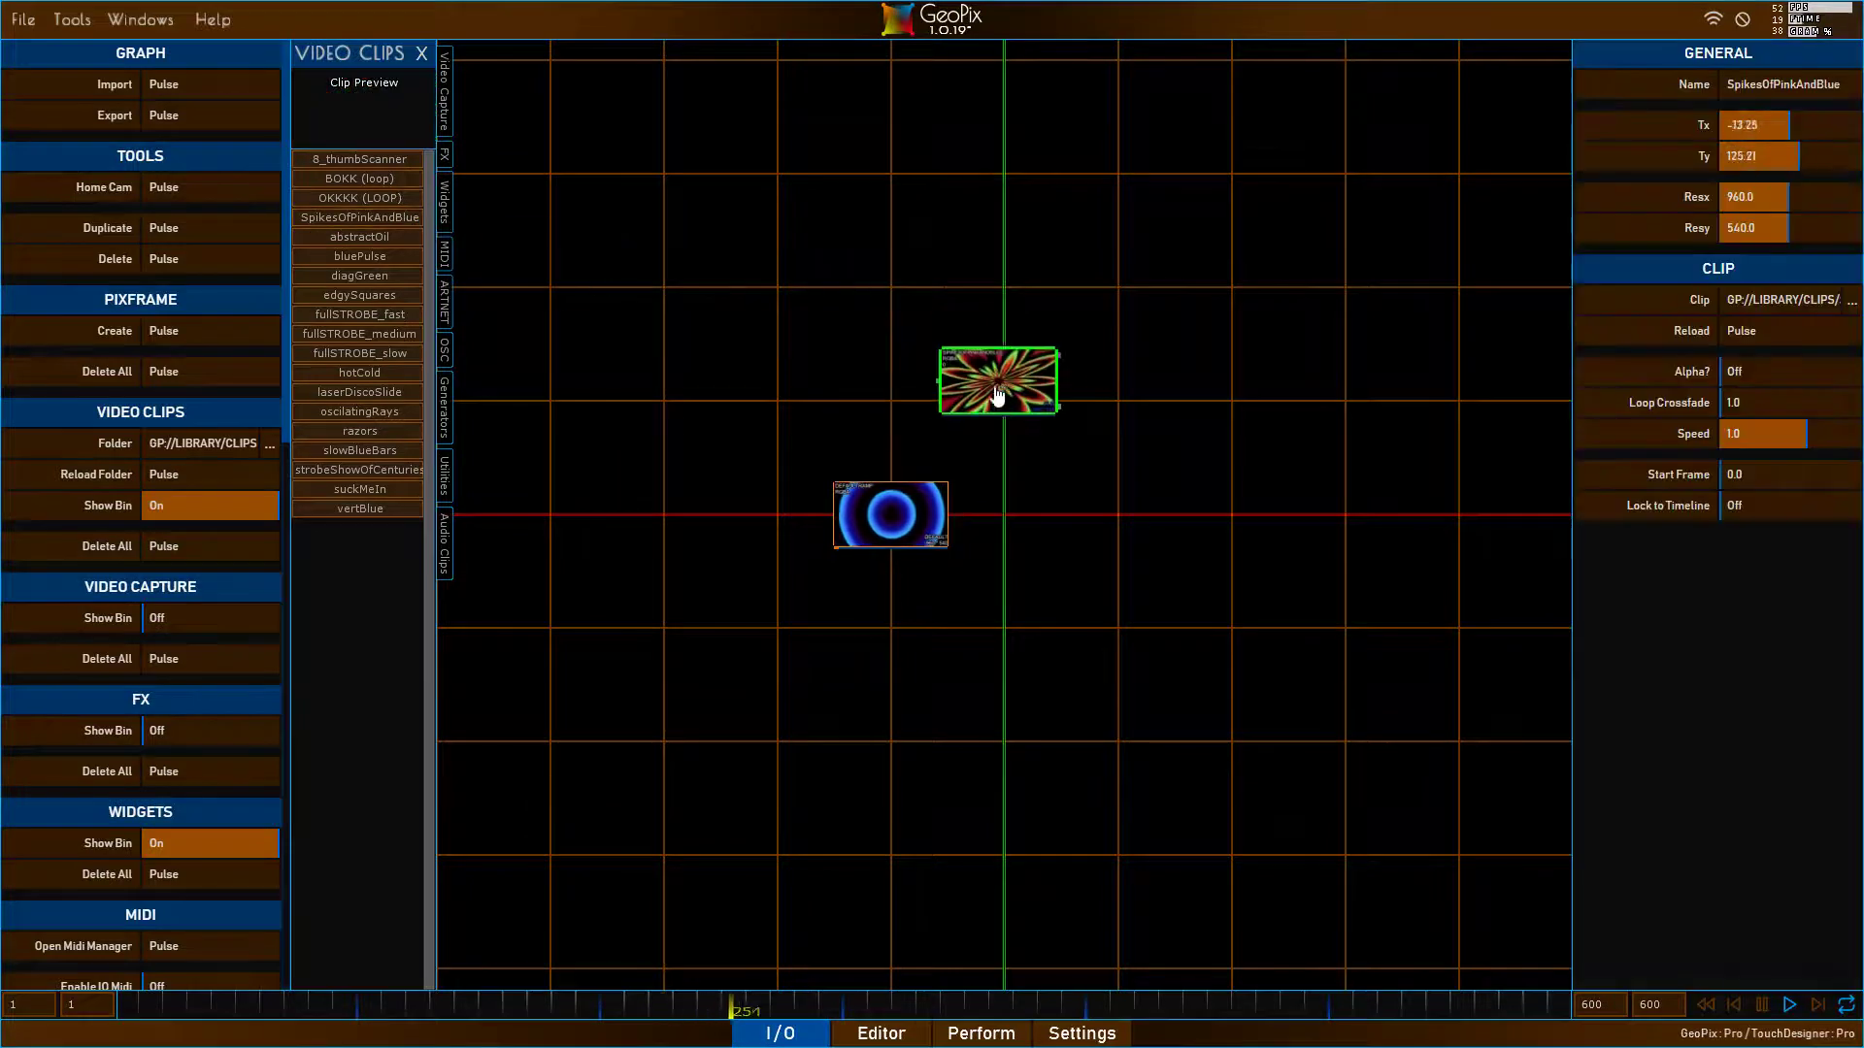
- Assign the SpikesOfPinkAndBlue texture to the projector in the Editor and close the texture and outliner lists
left_click(894, 1037)
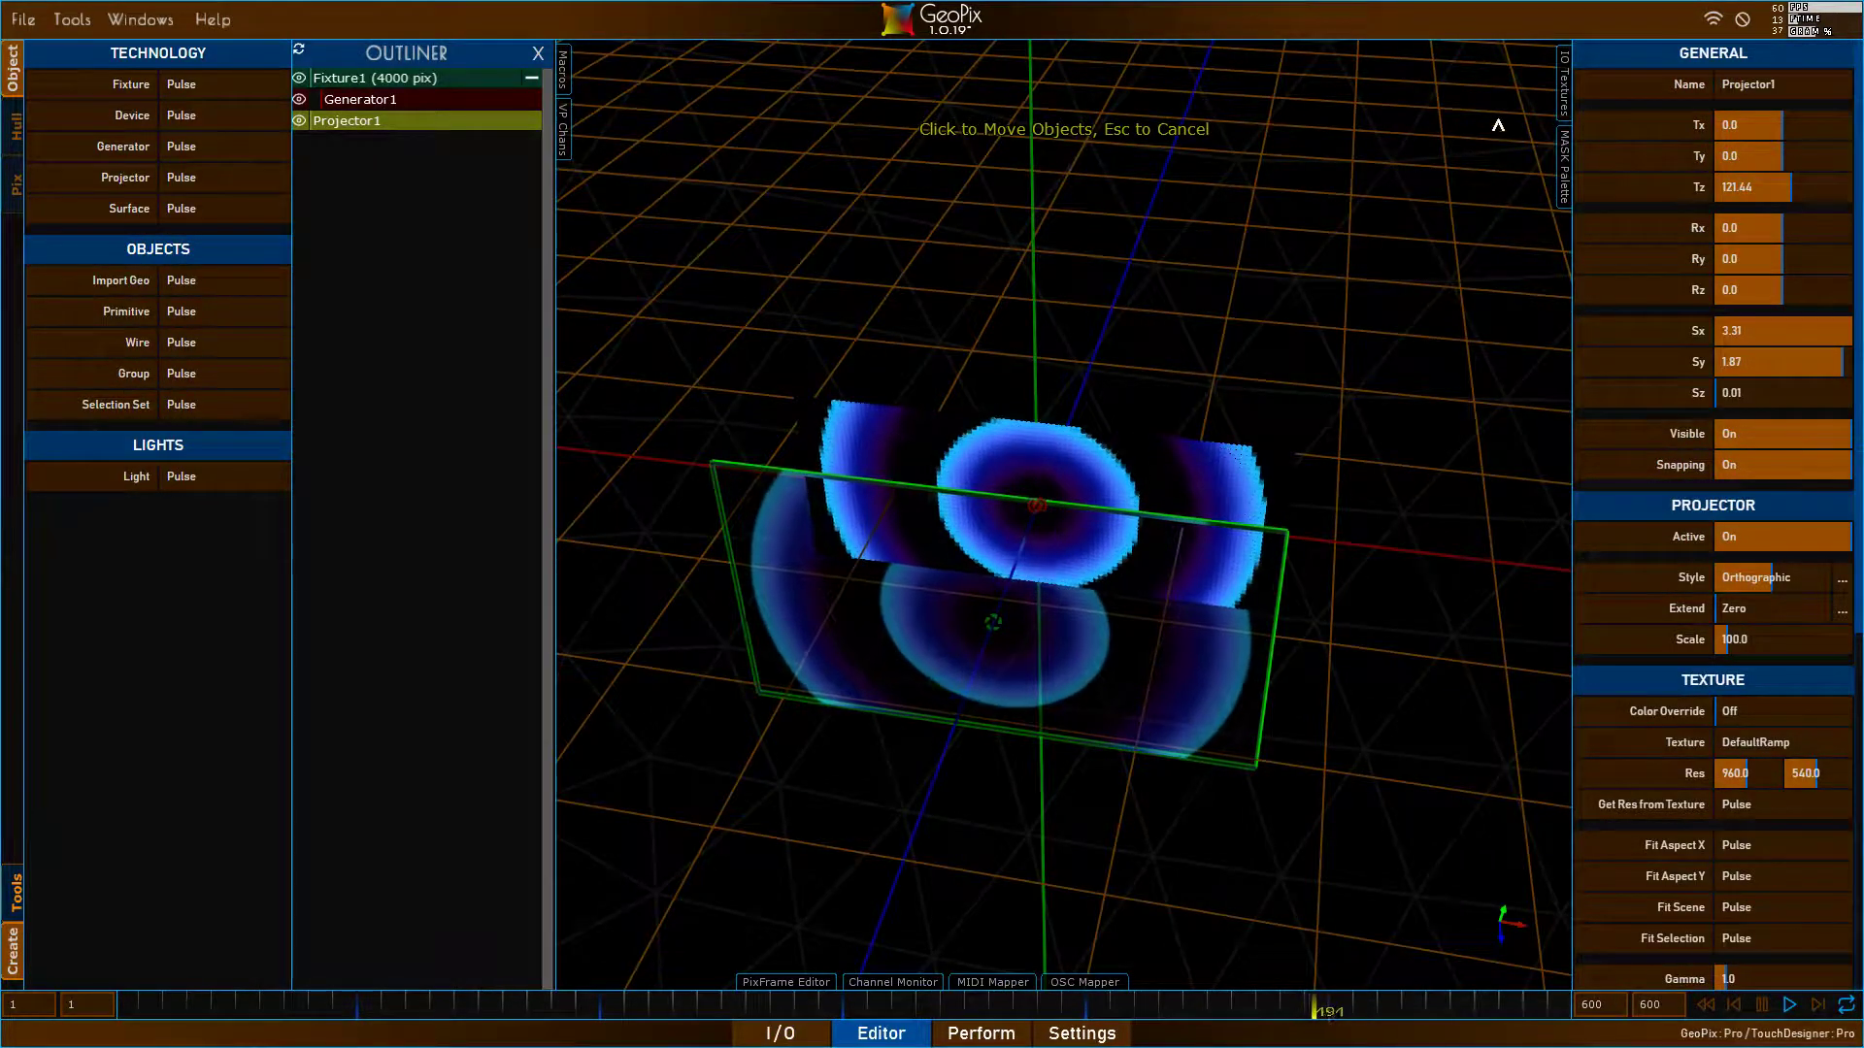
left_click(1567, 74)
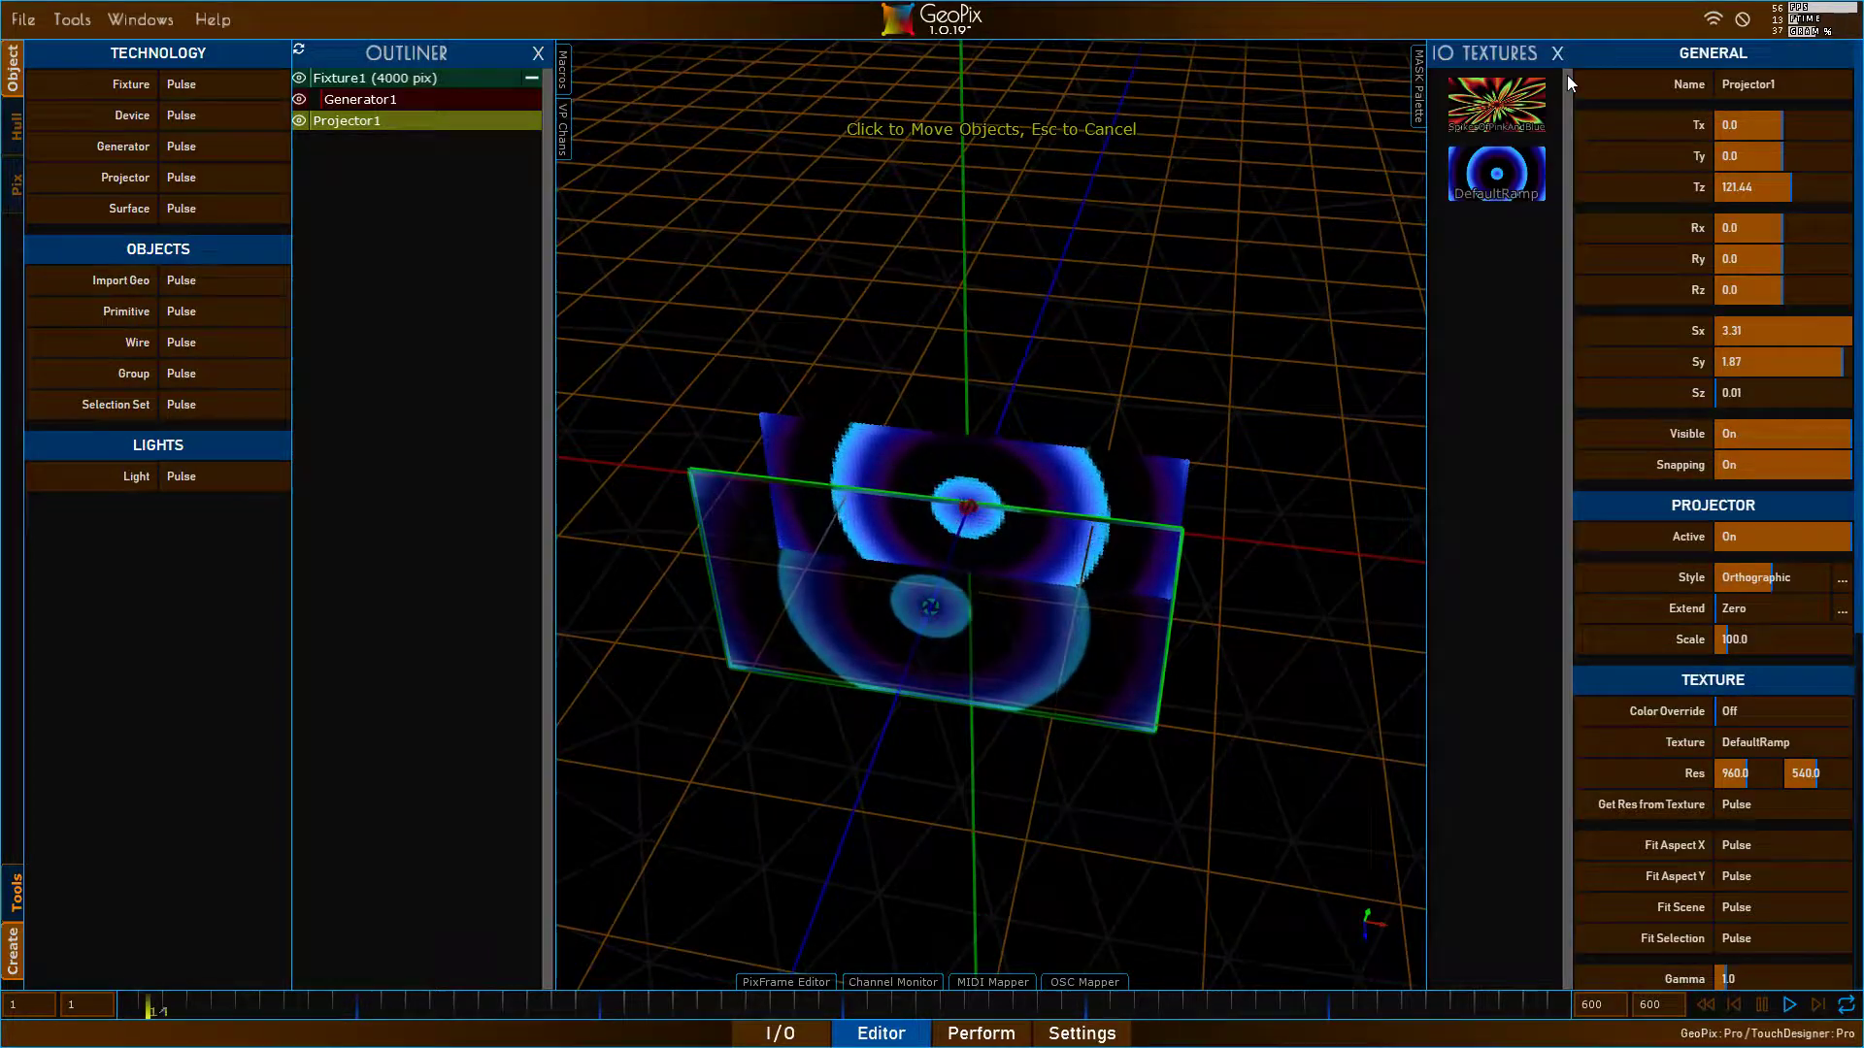
left_click(1524, 101)
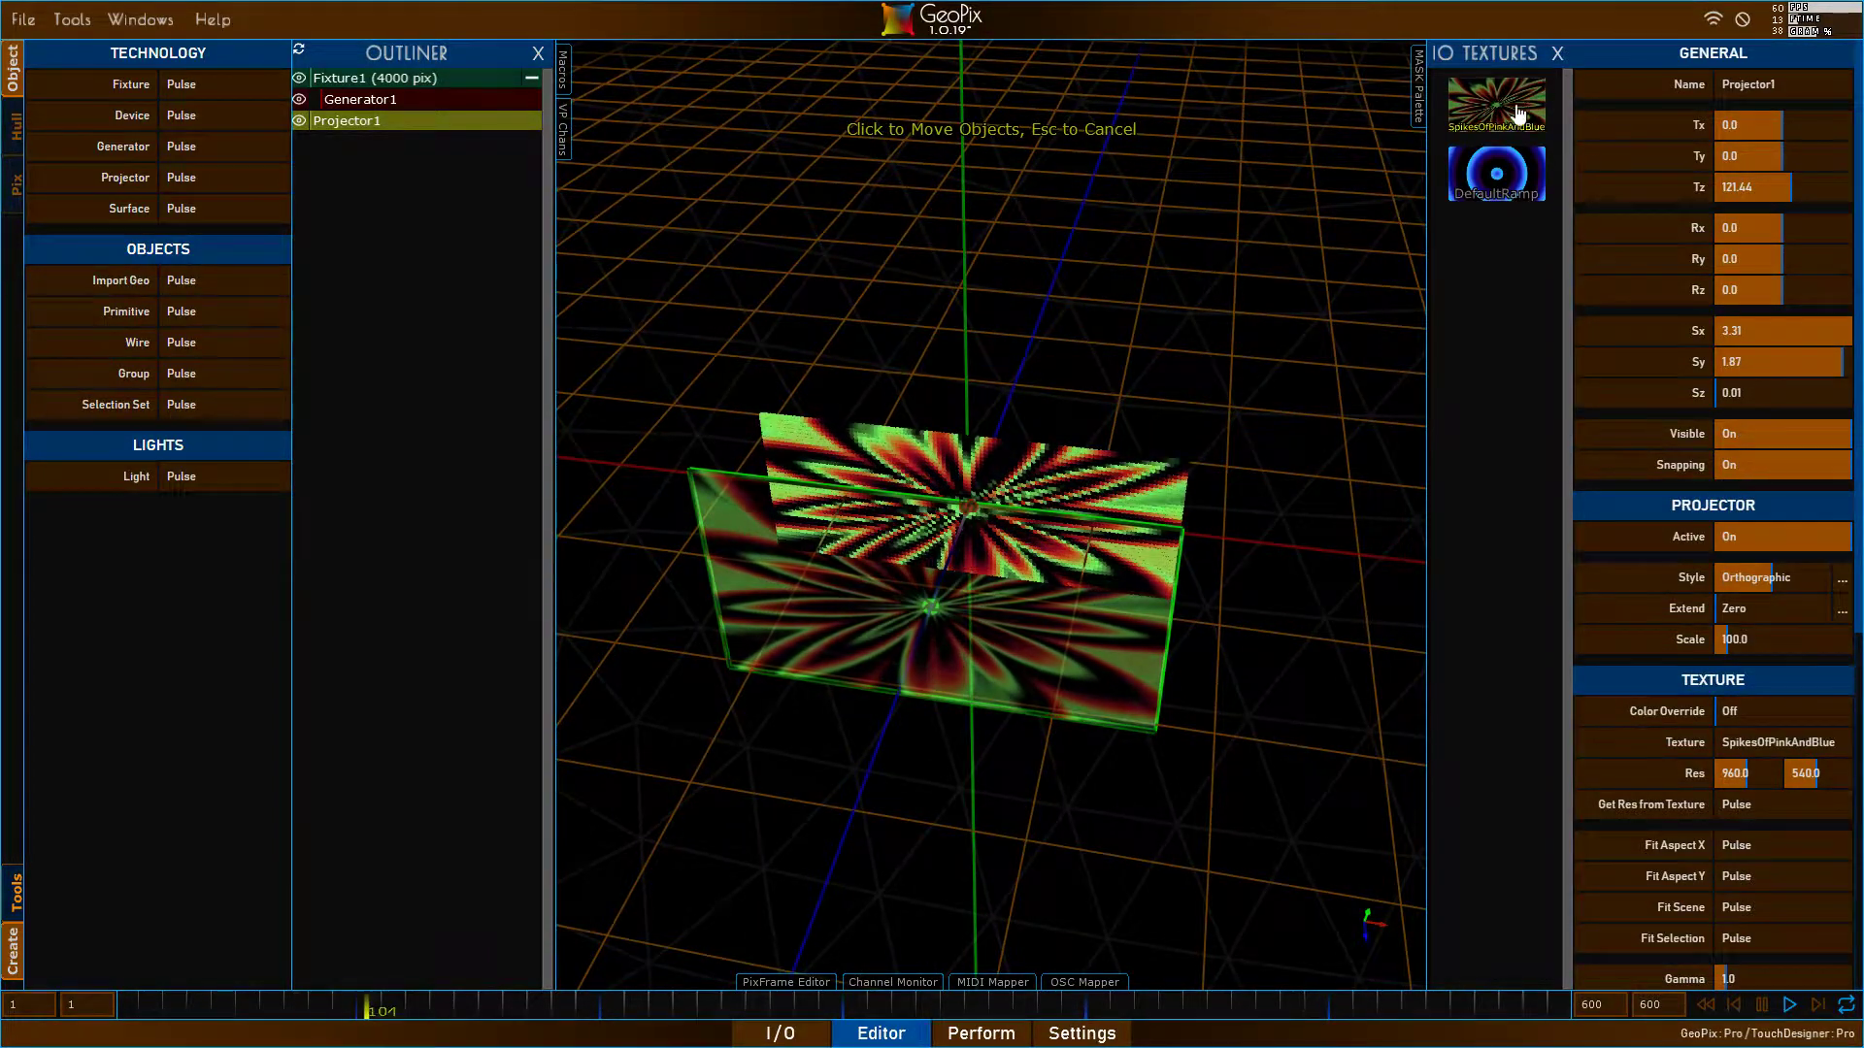
left_click(1559, 54)
left_click_drag(1345, 379, 1294, 427)
scroll(1299, 443, "up", 3)
left_click(537, 54)
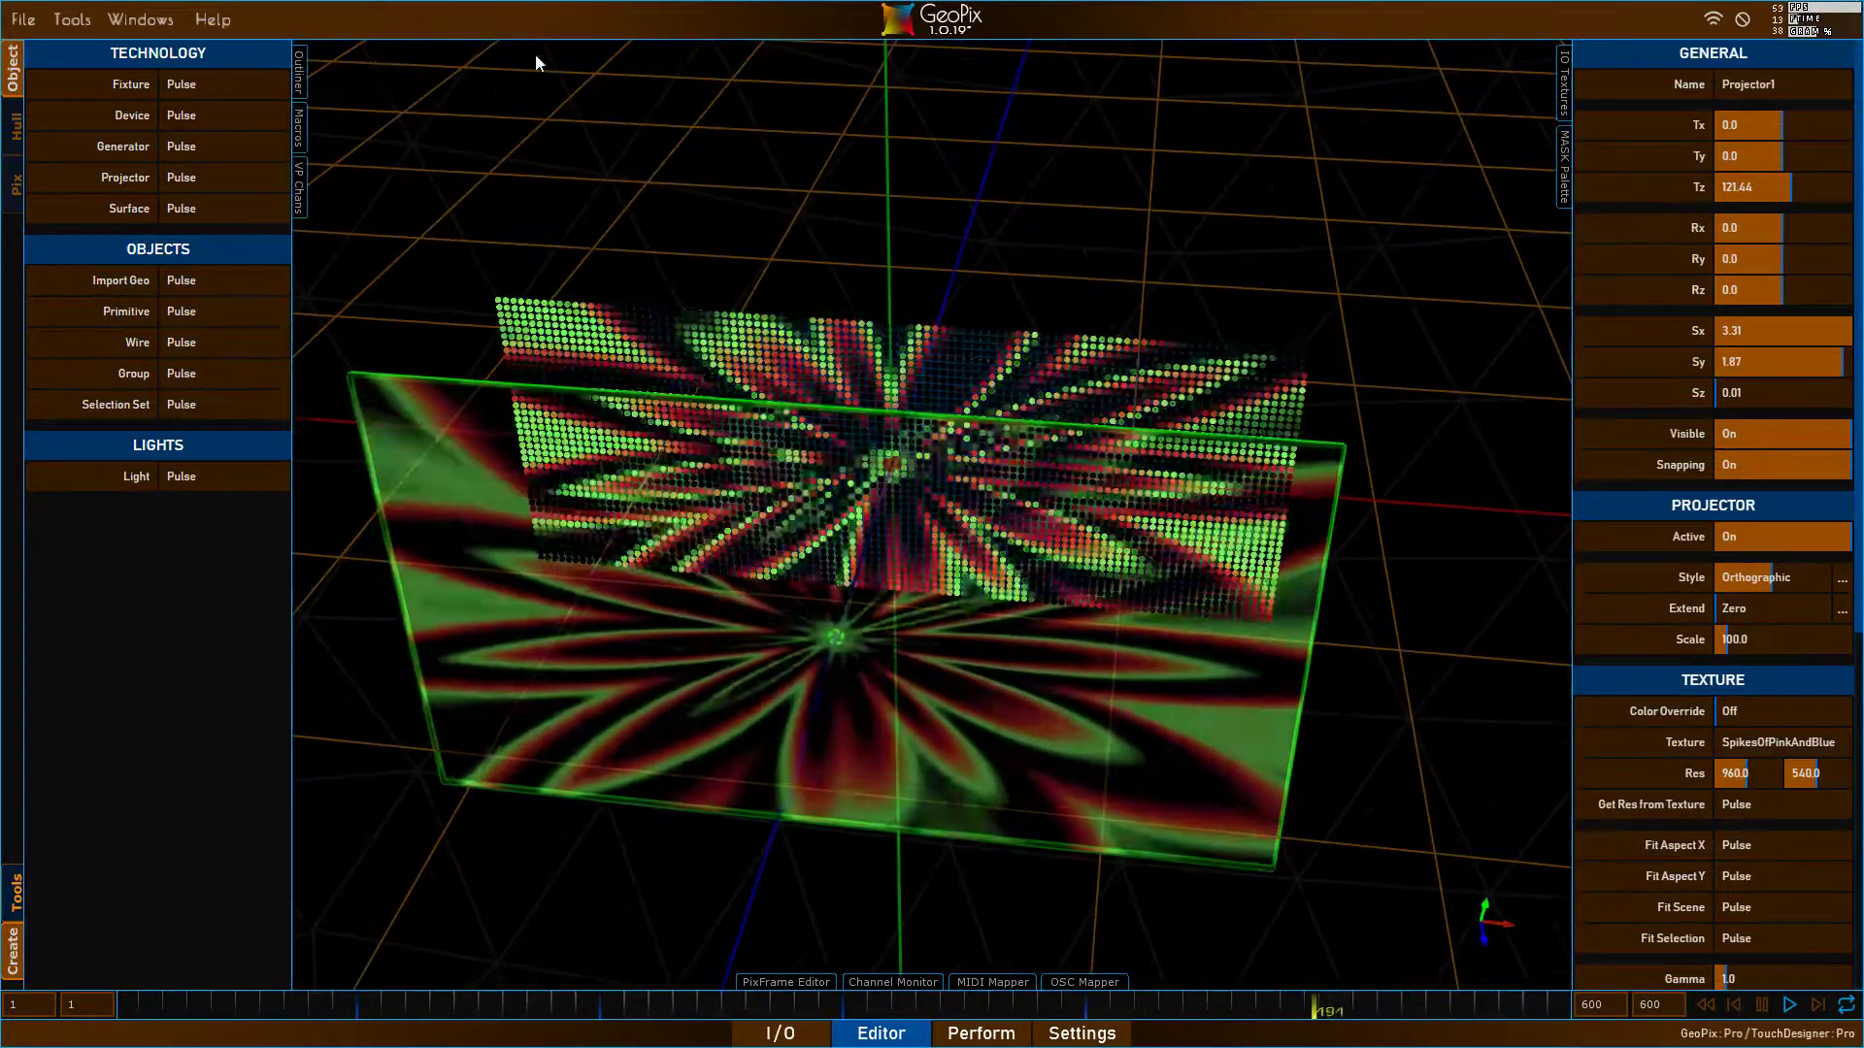
- Save the current projector state as a new macro named Macro_on, with its thumbnail included
left_click(303, 64)
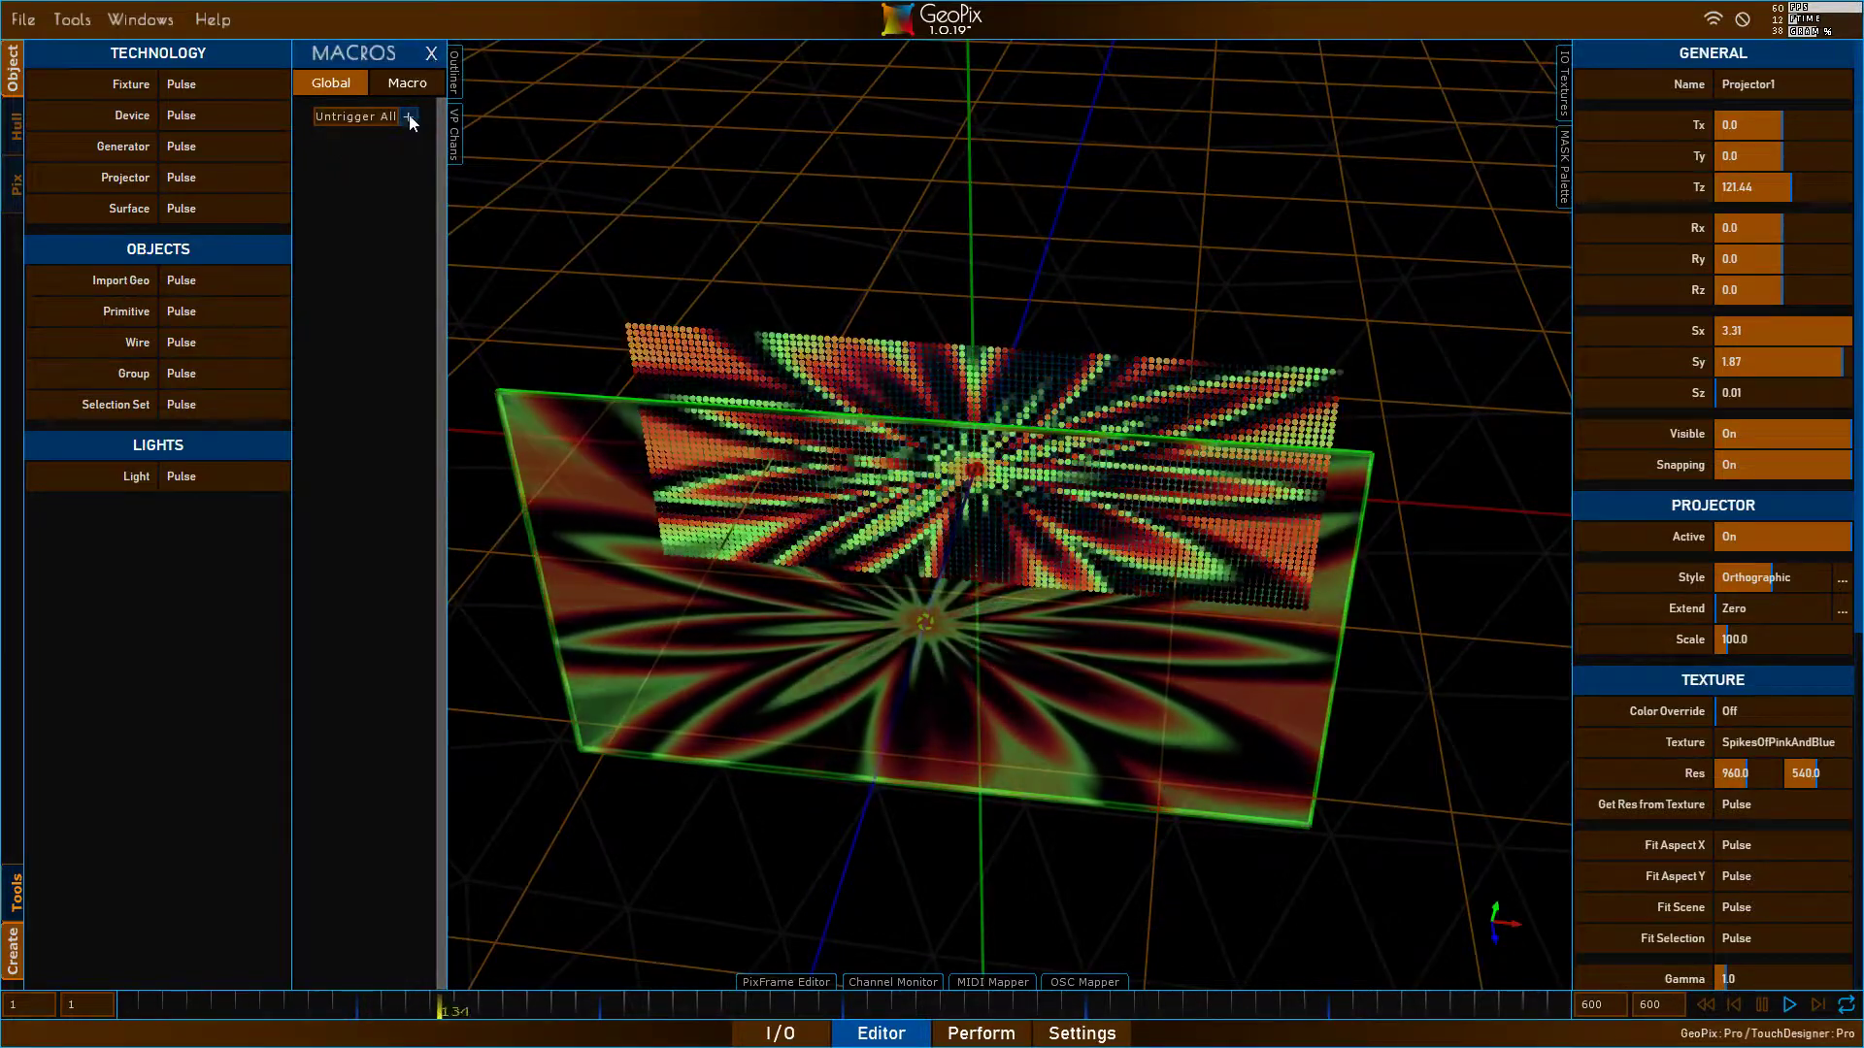
left_click(408, 117)
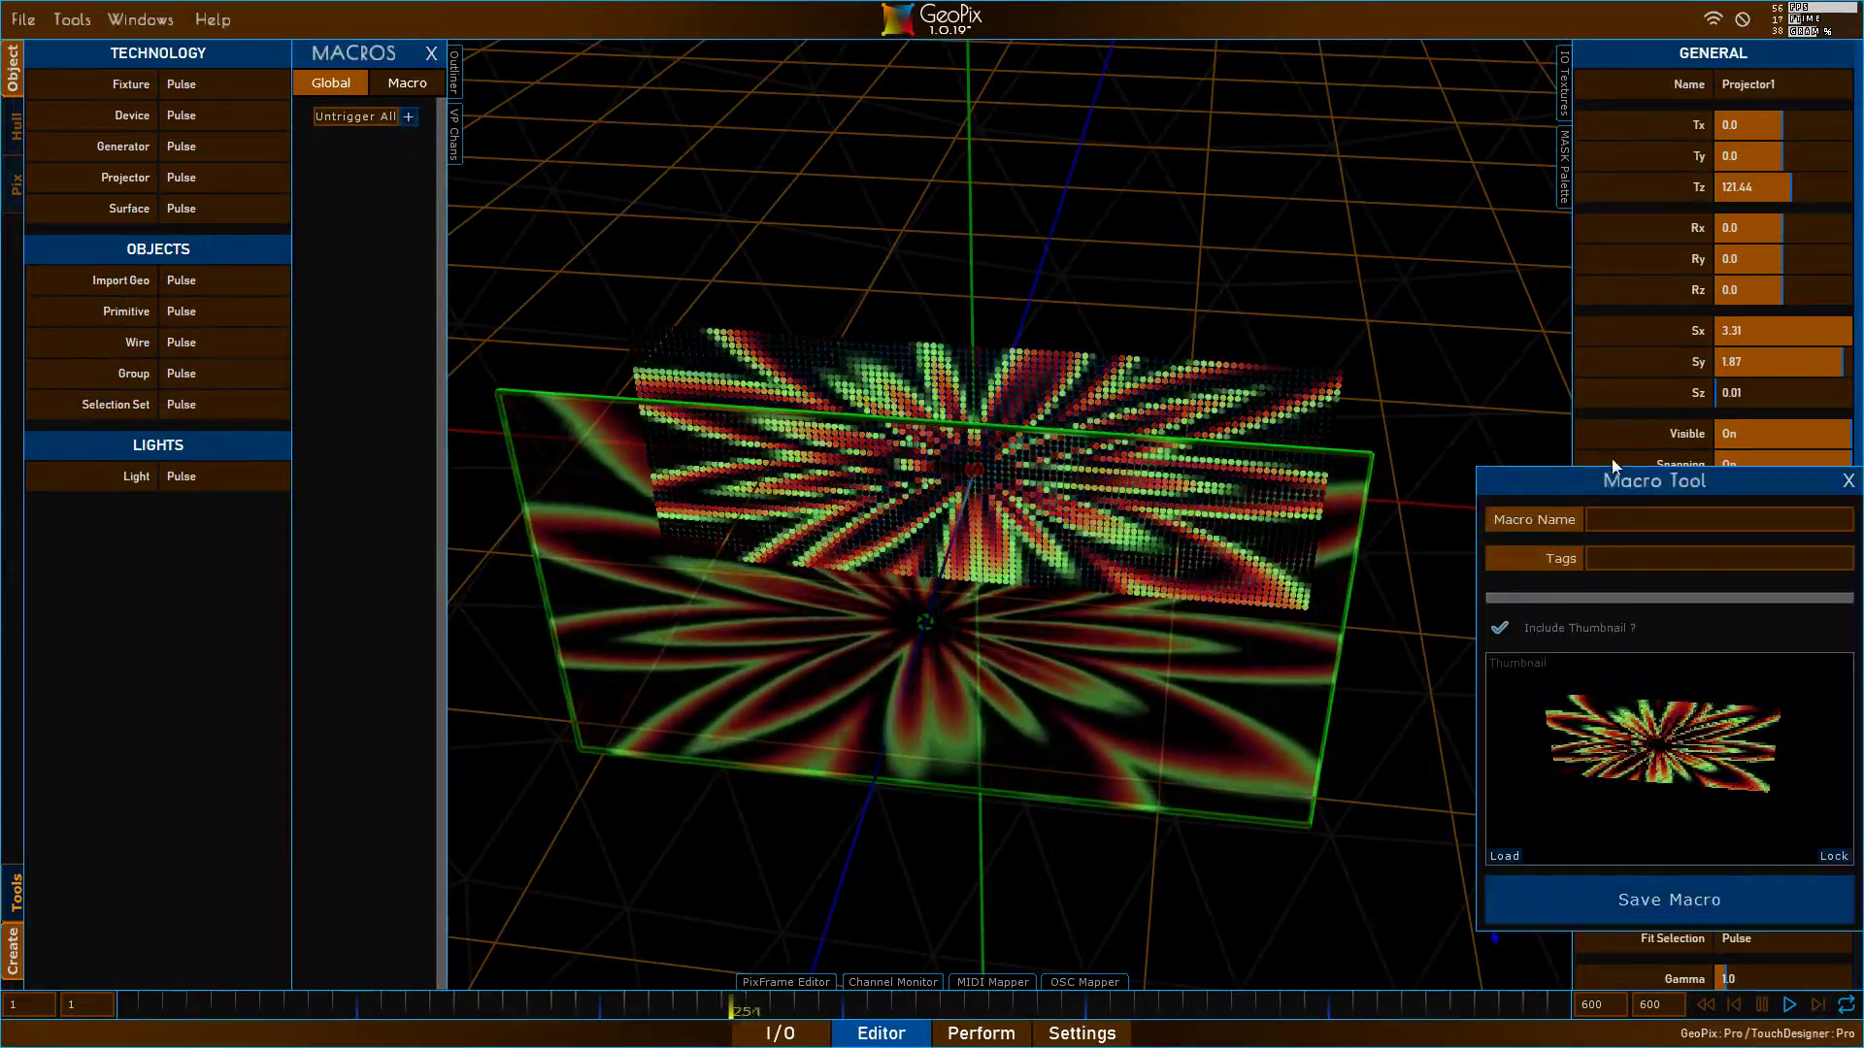
left_click_drag(1685, 480, 730, 358)
left_click_drag(1068, 369, 922, 323)
left_click(697, 394)
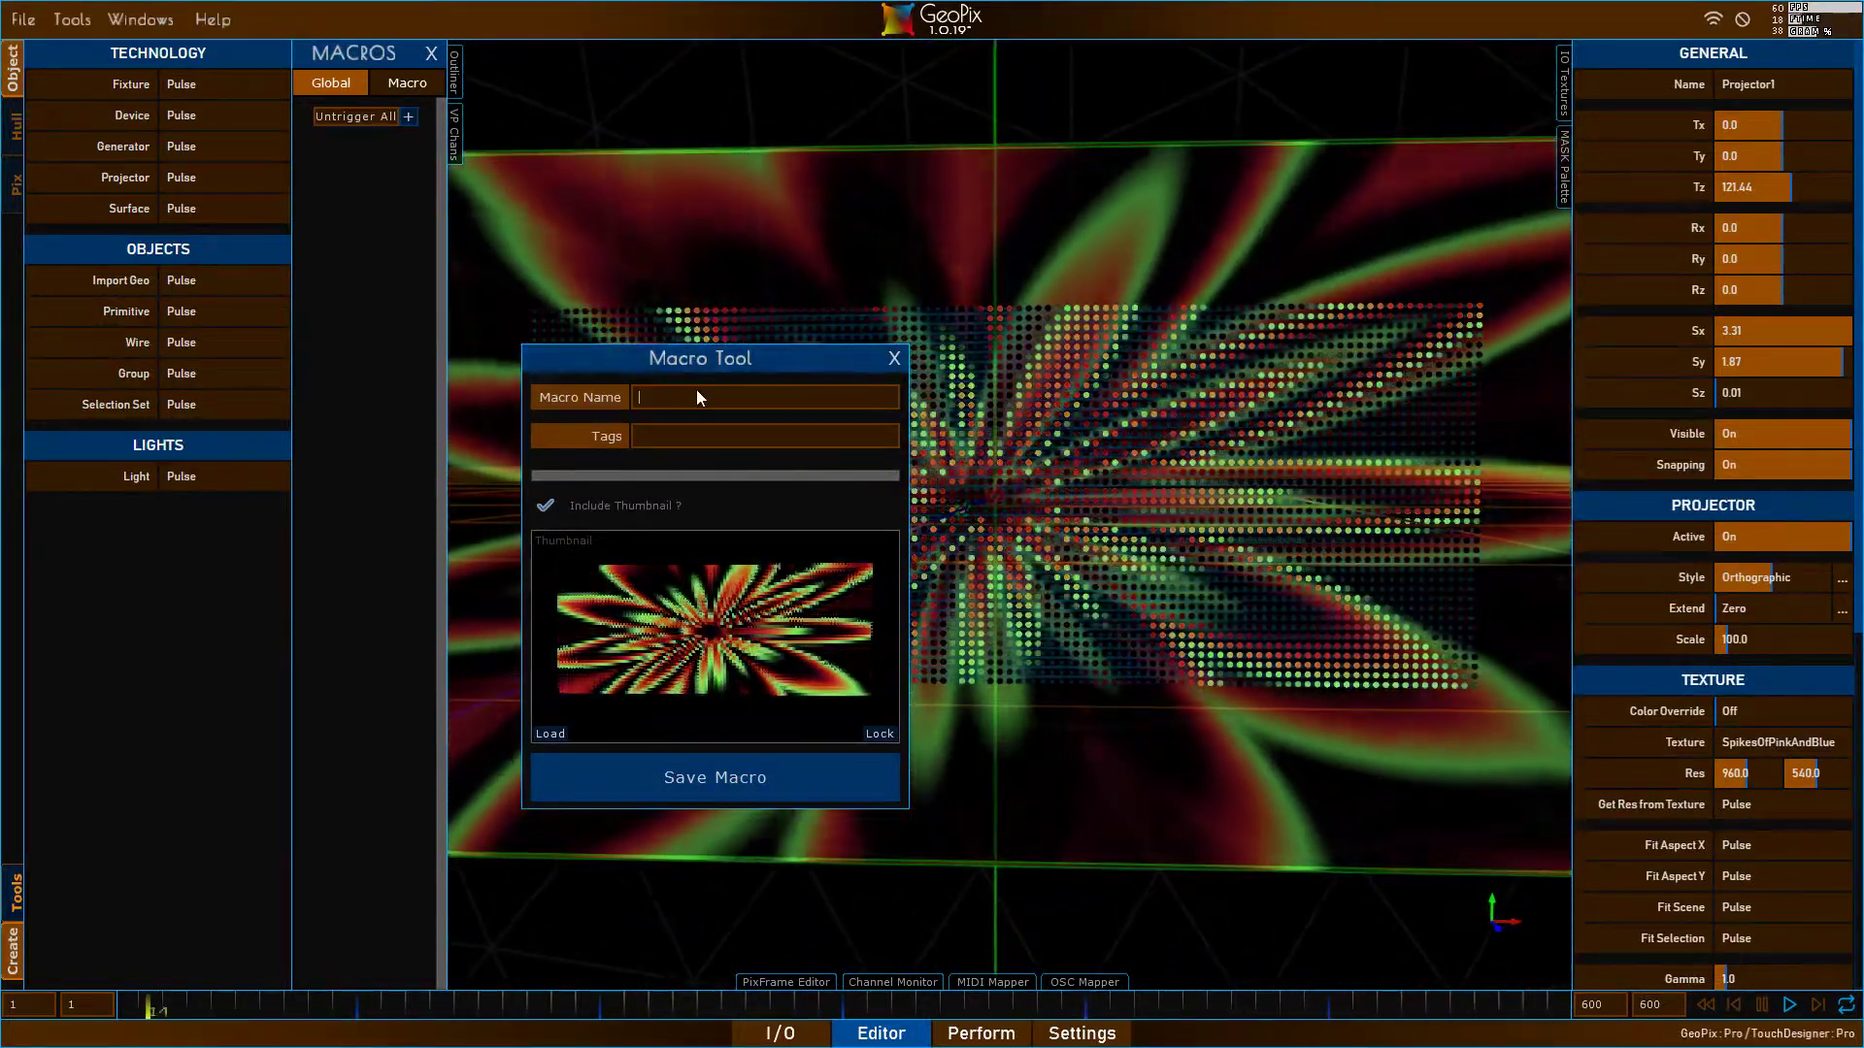
type("Macro_on")
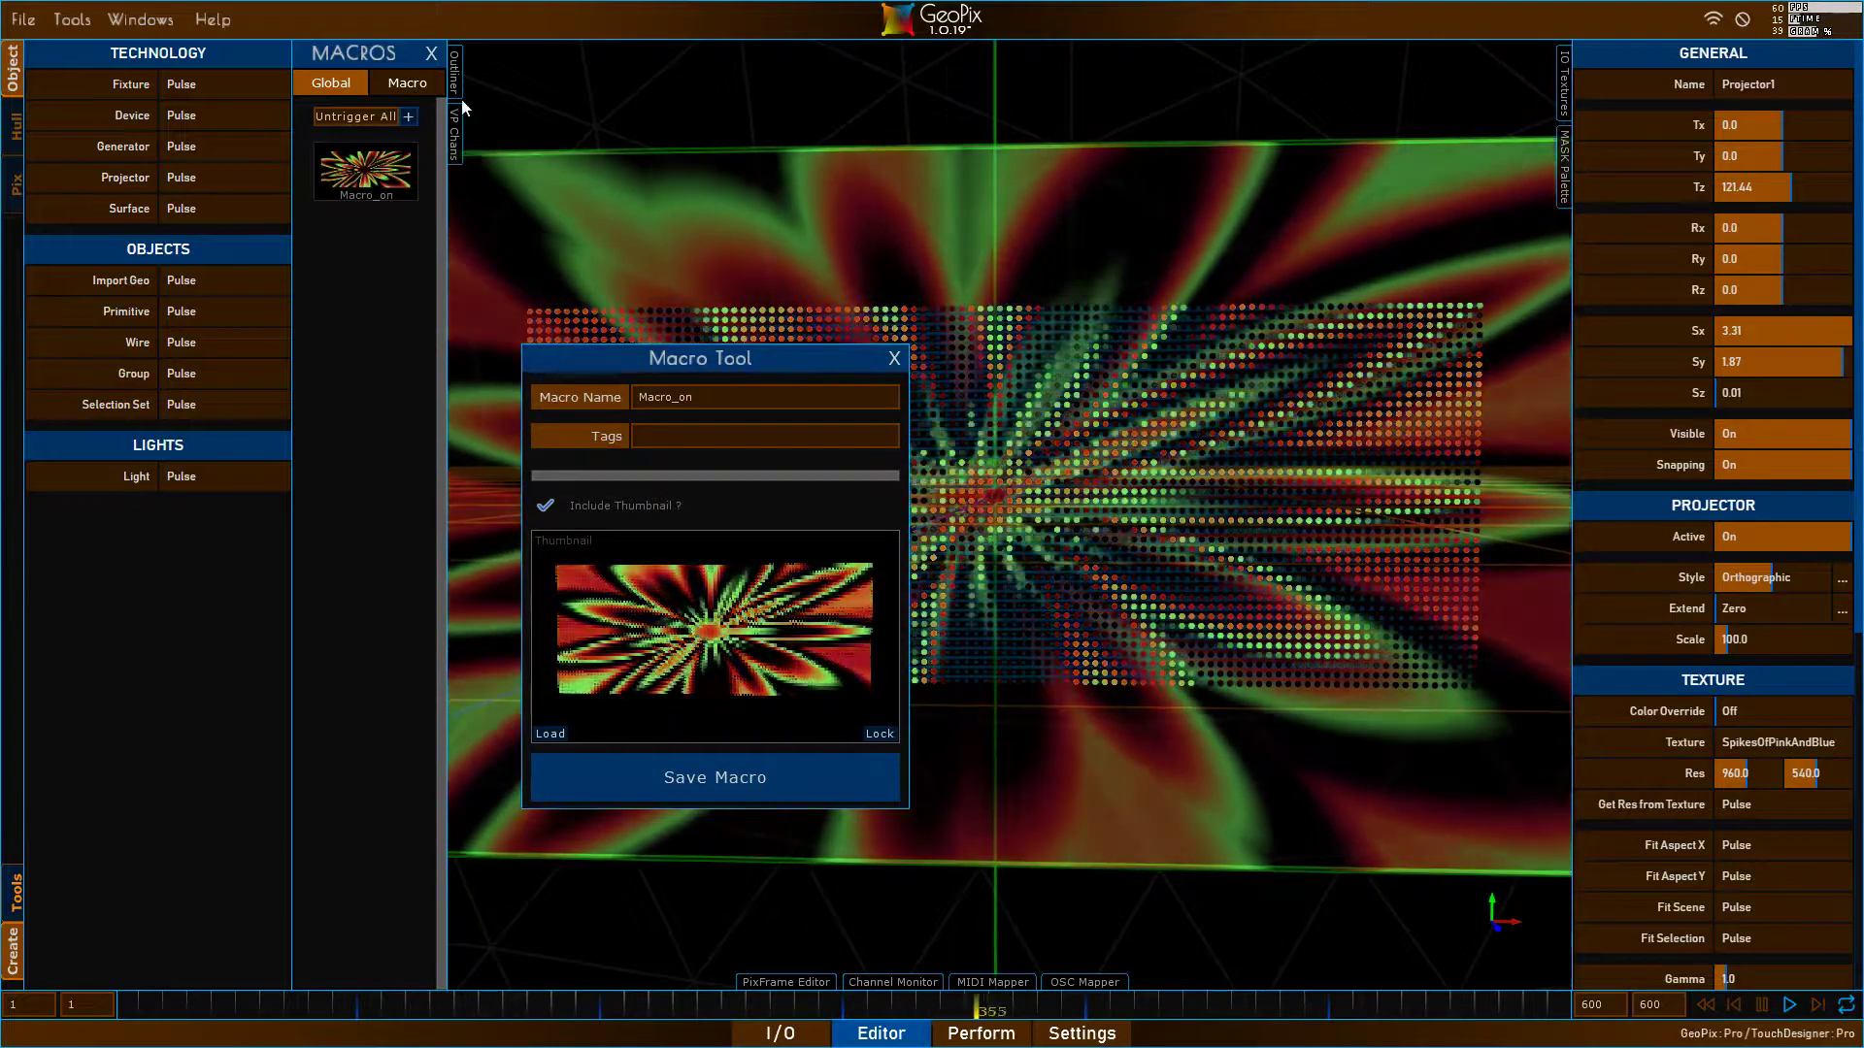
- Clear the texture assigned to Projector1
left_click(454, 80)
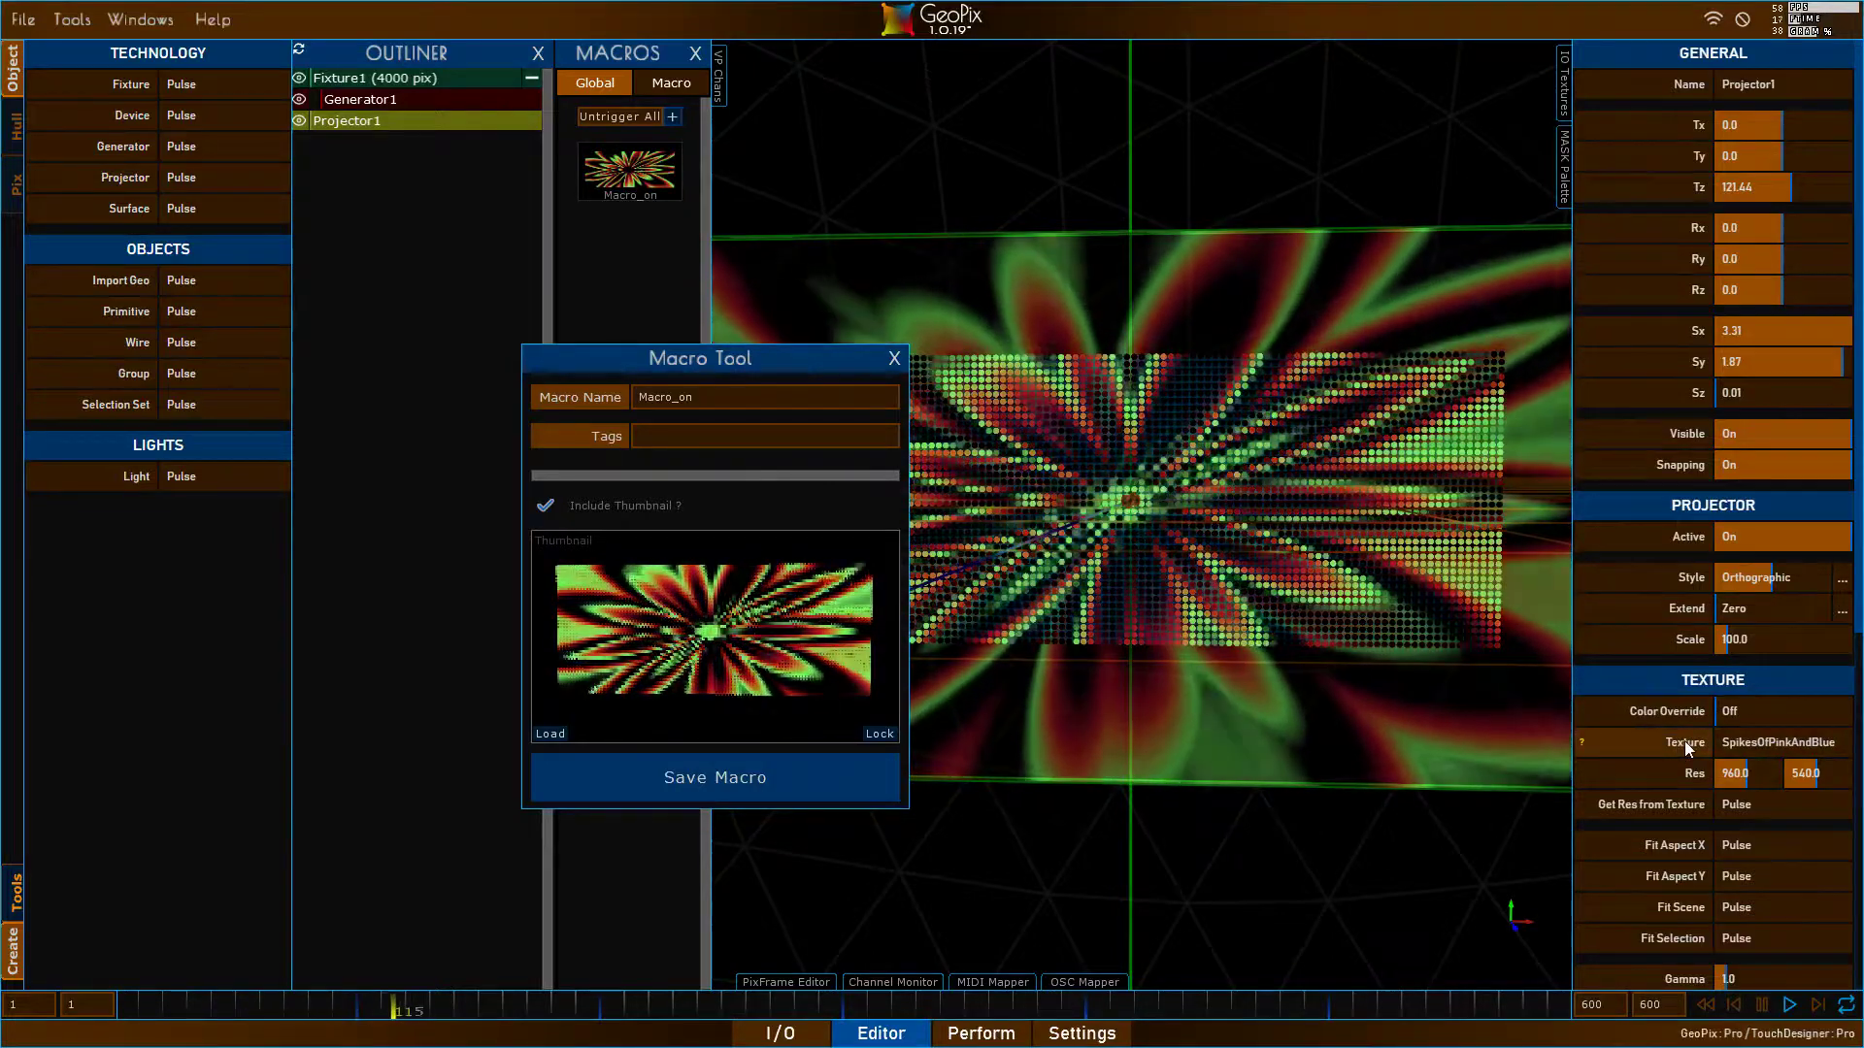
right_click(1689, 742)
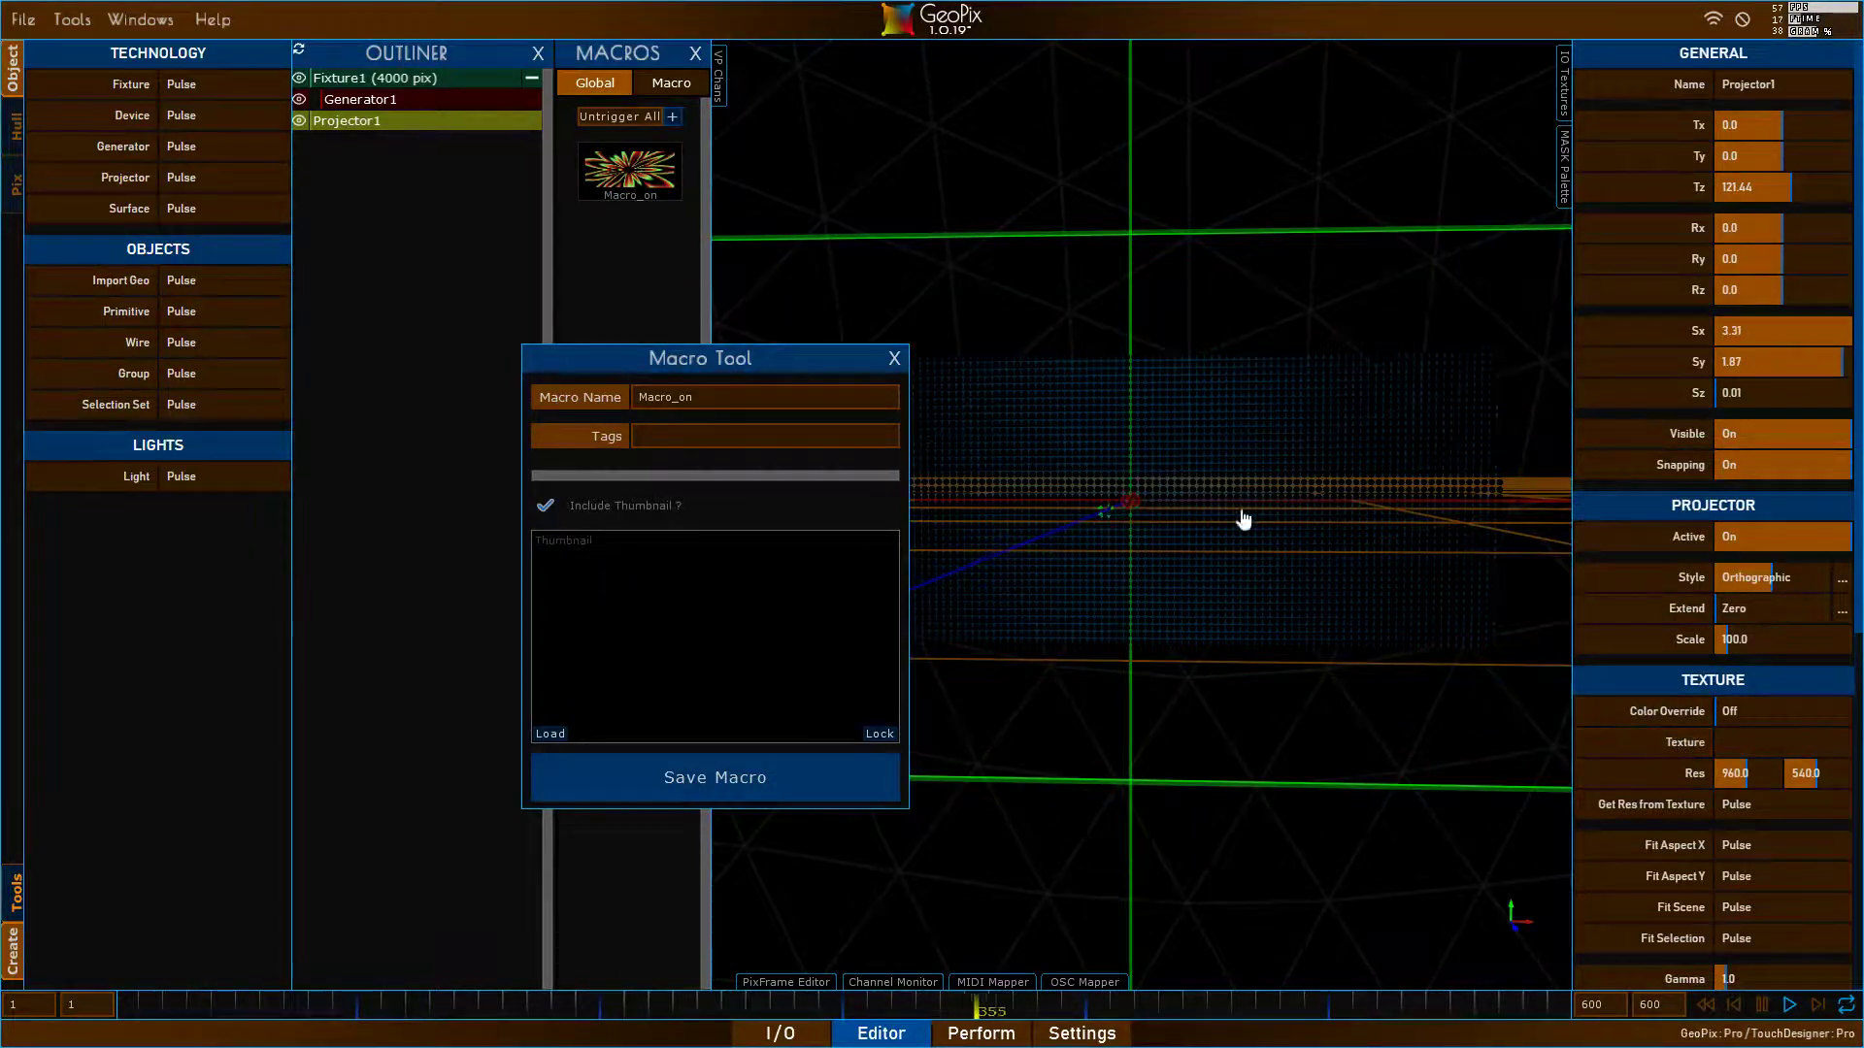
left_click_drag(1234, 379, 1286, 385)
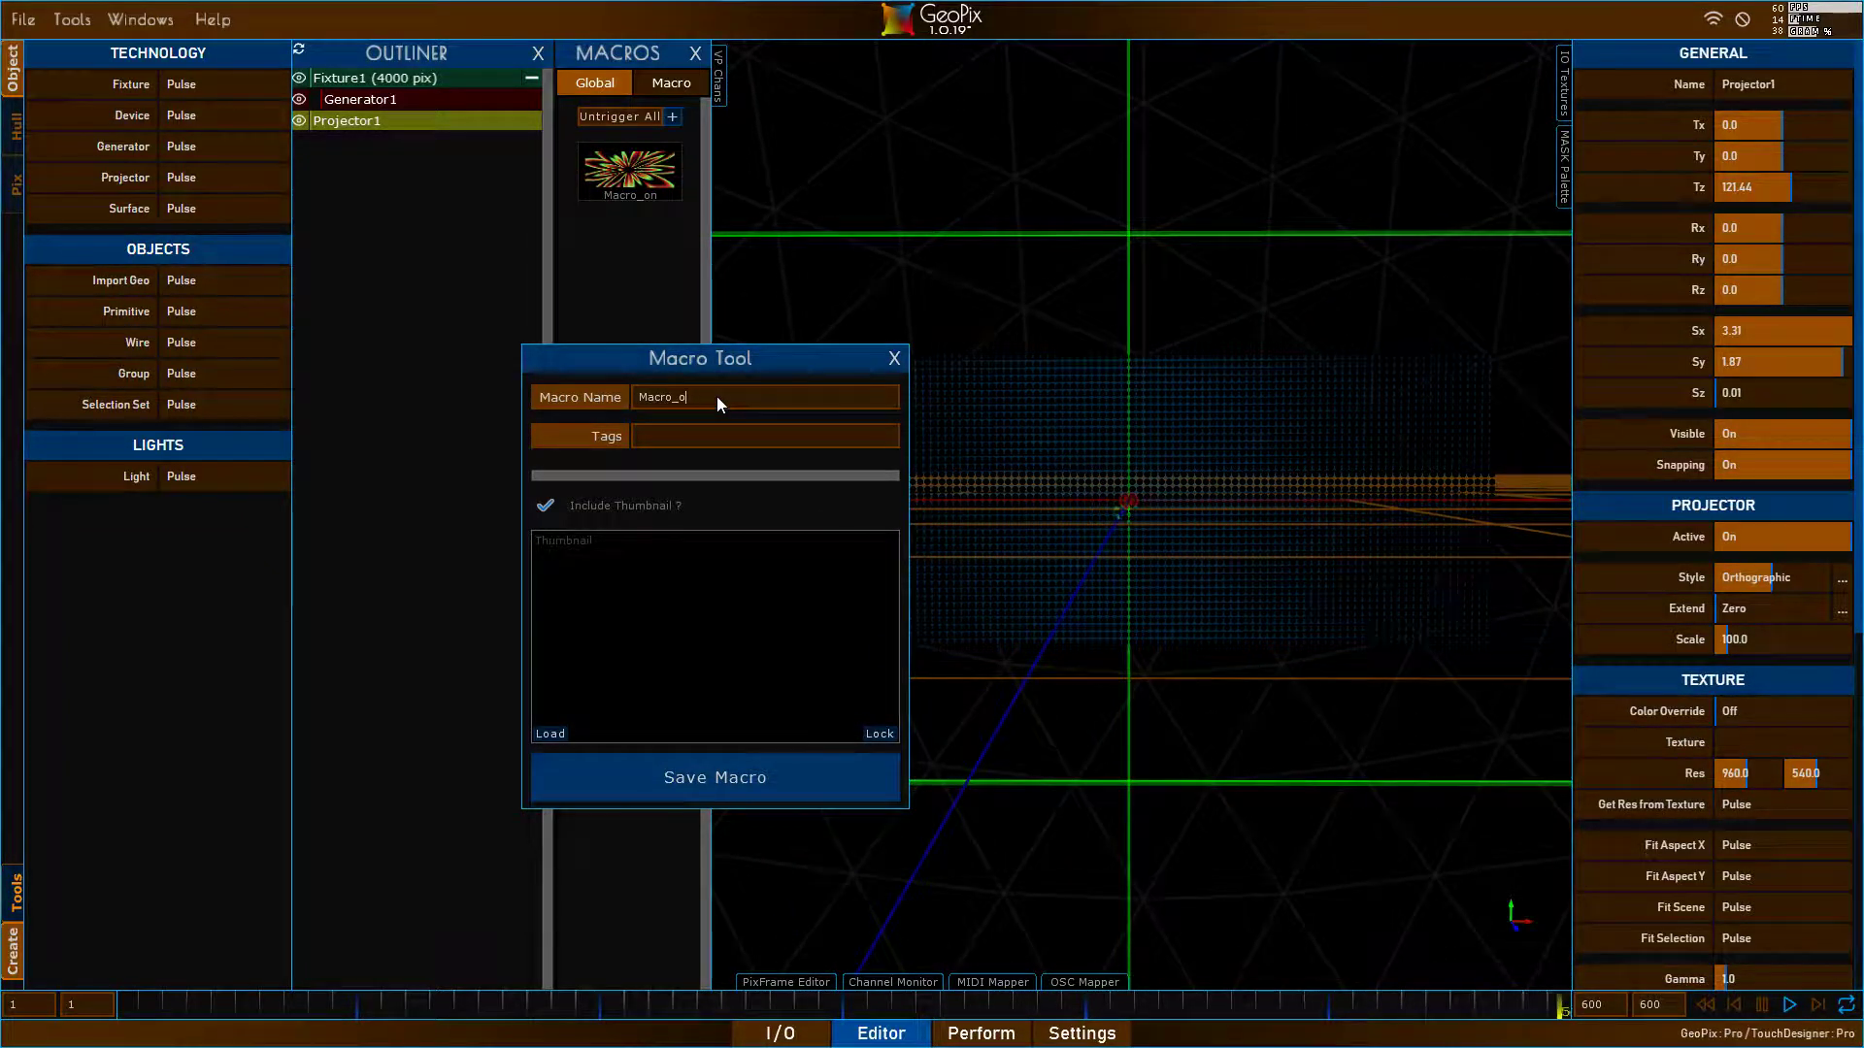
- Save the blank projector state as a macro named Macro_off and close the Macro Tool and outliner
type("ff")
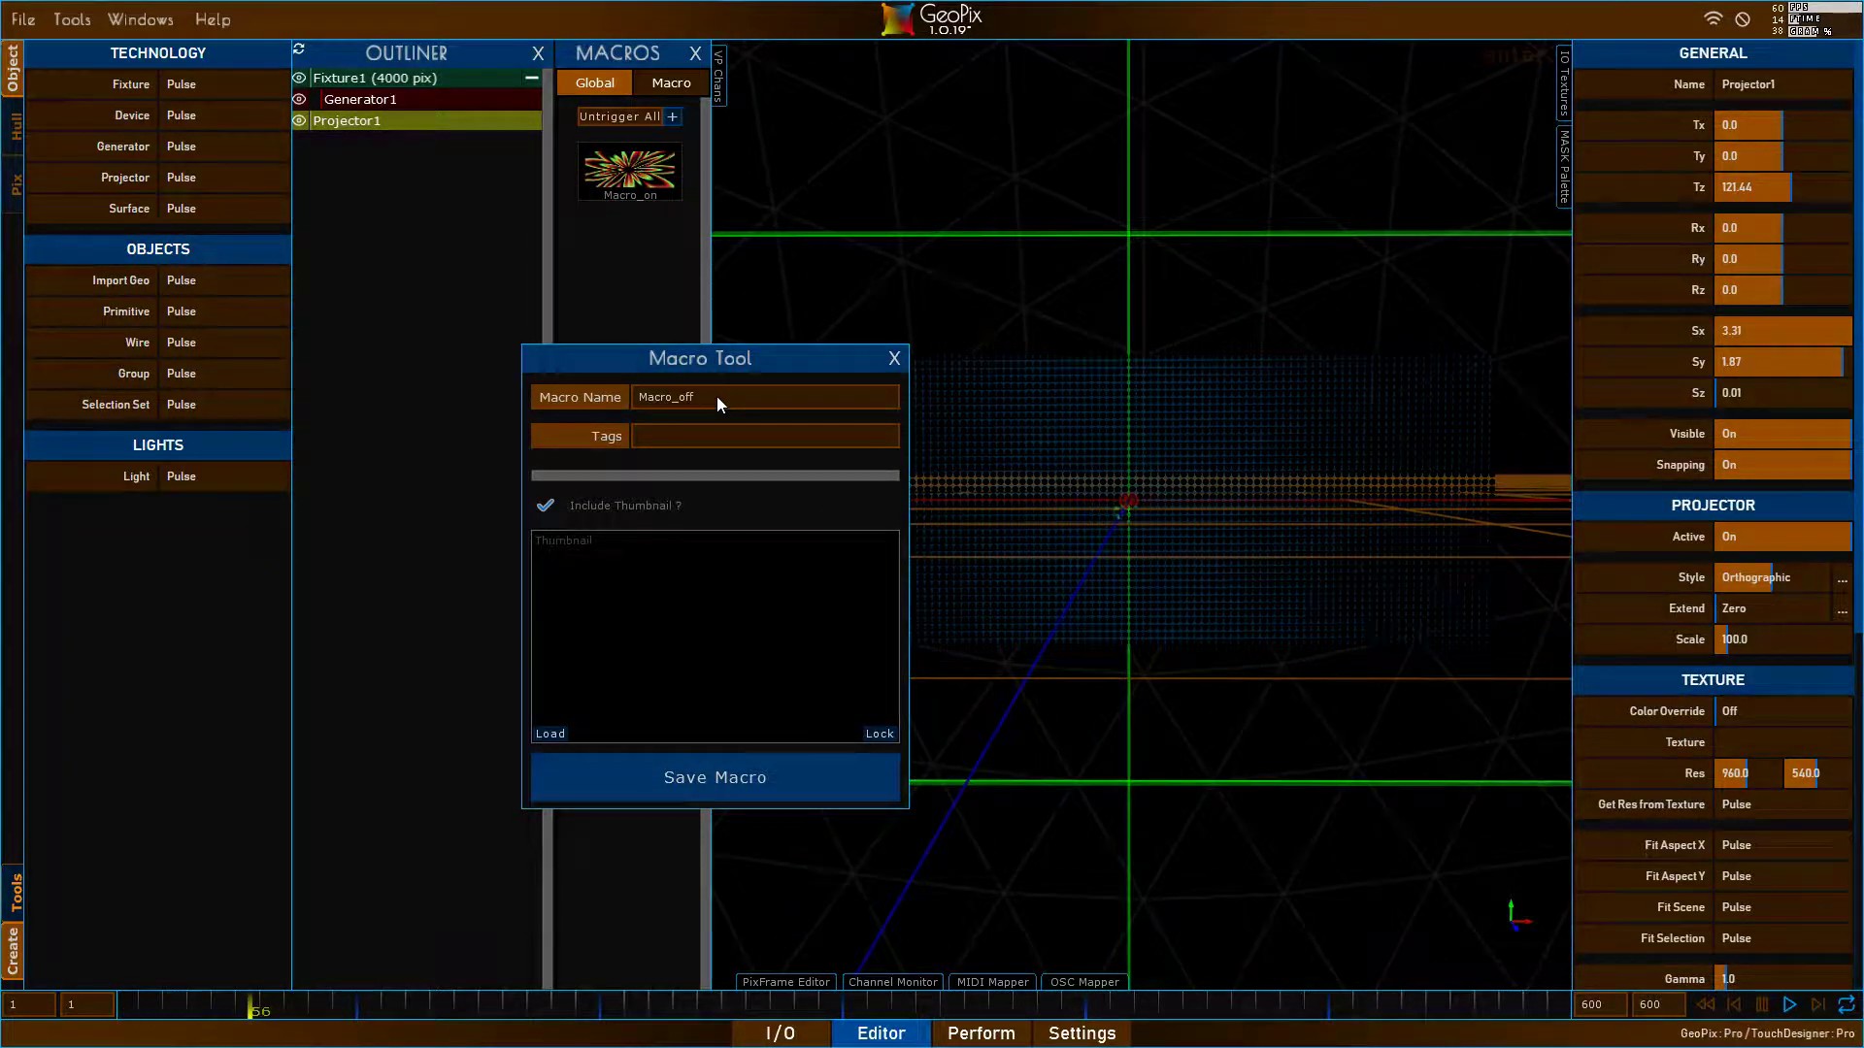
left_click(767, 776)
left_click(894, 359)
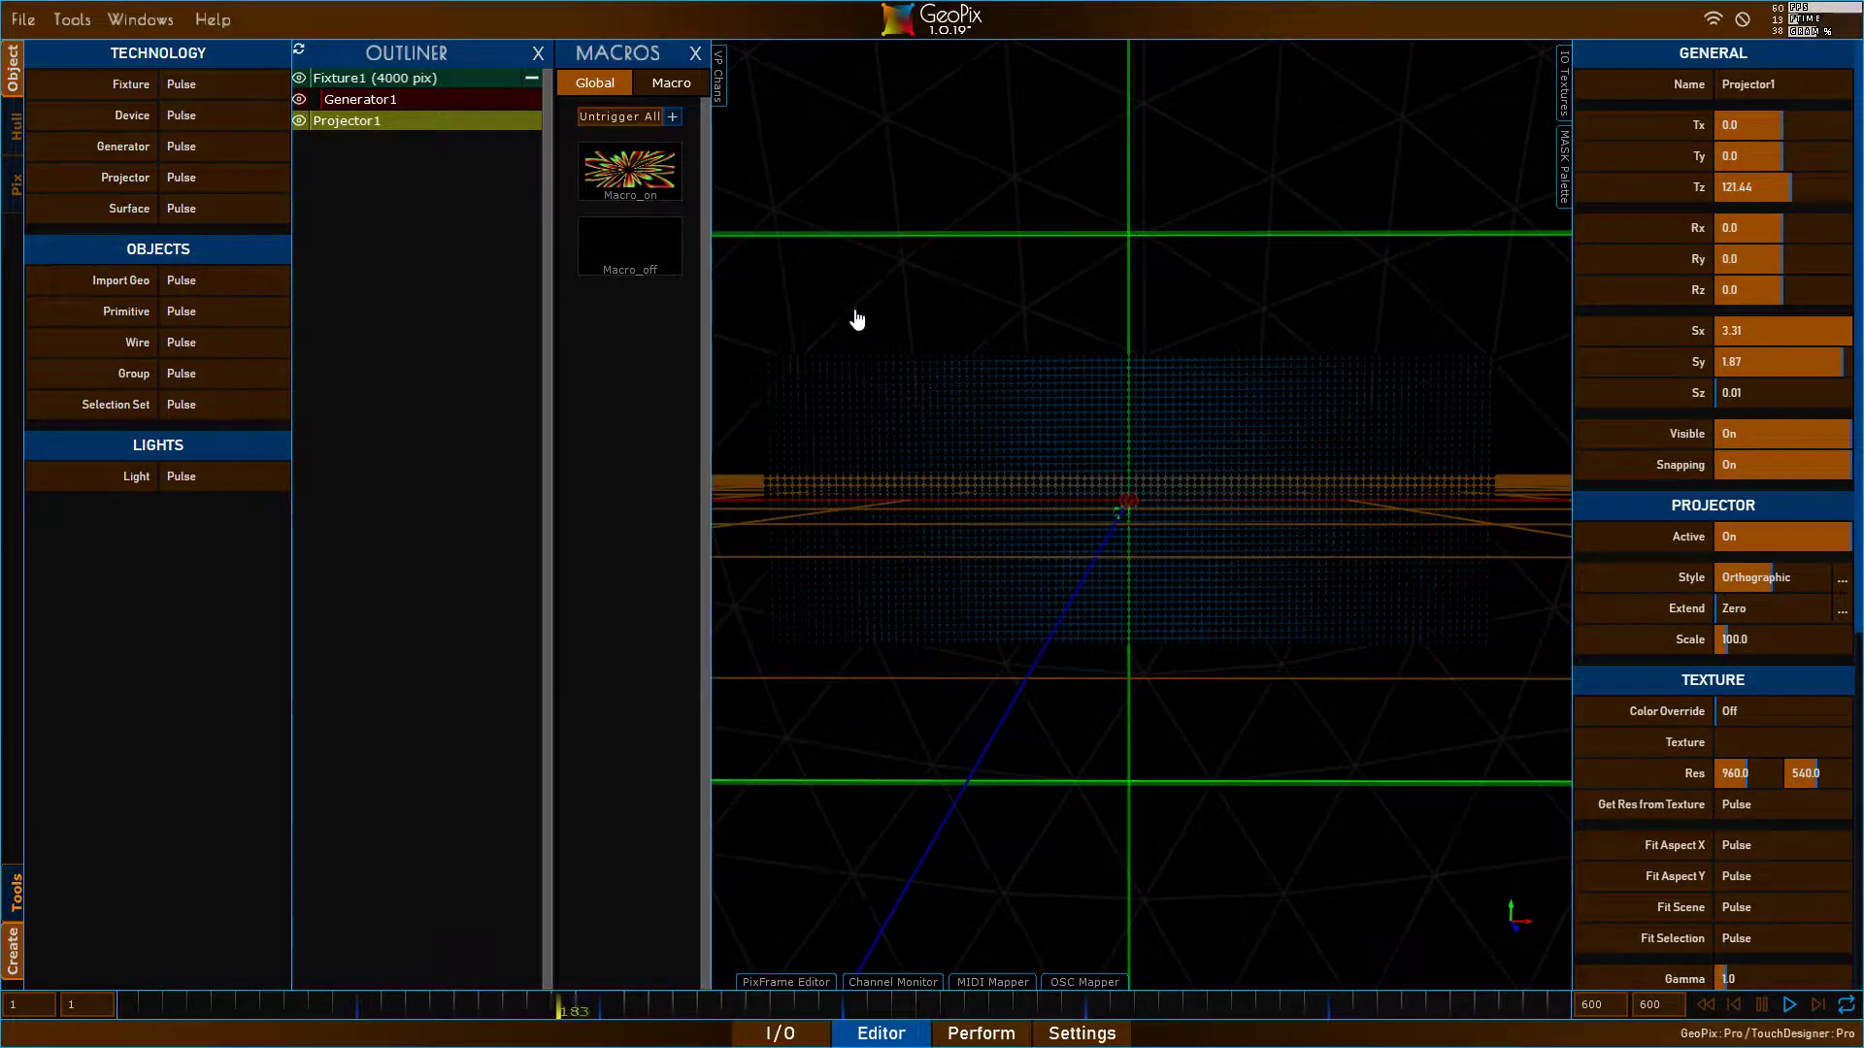
left_click(538, 52)
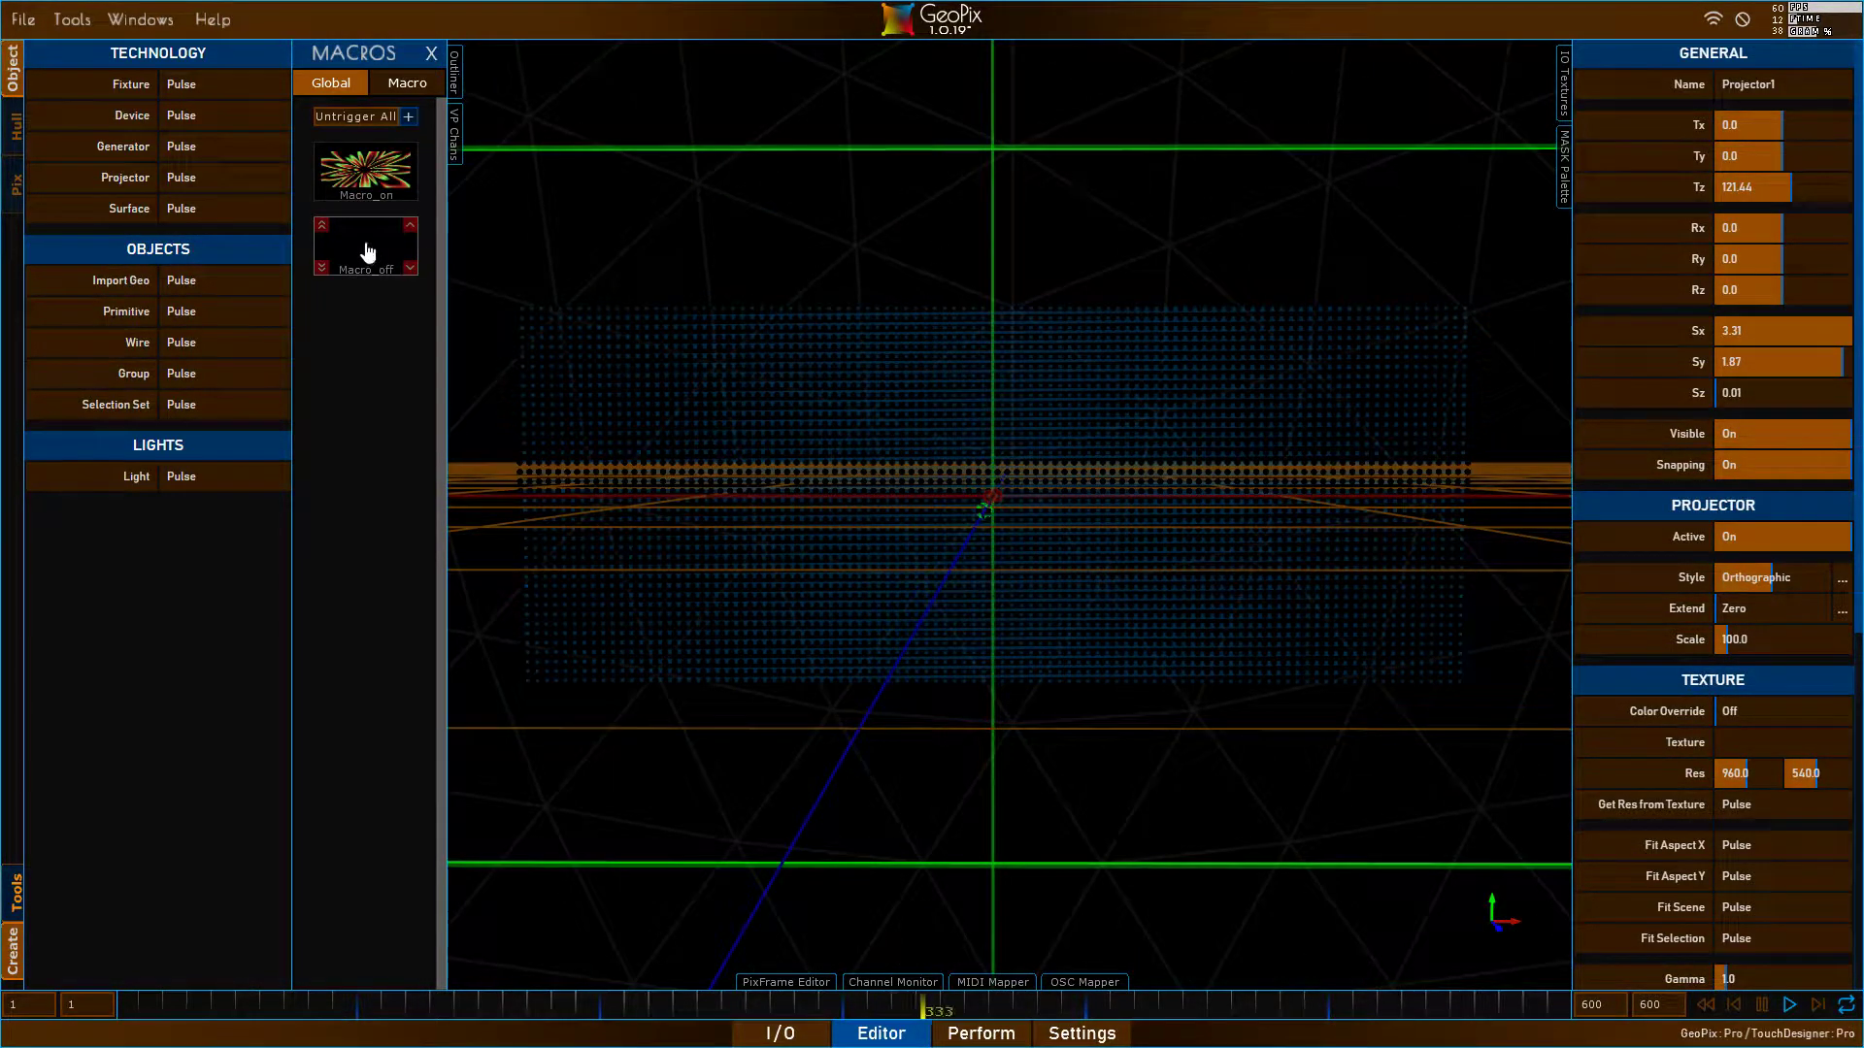
- Move Macro_off above Macro_on in the macro list and trigger the two macros alternately, ending on Macro_on
left_click(412, 227)
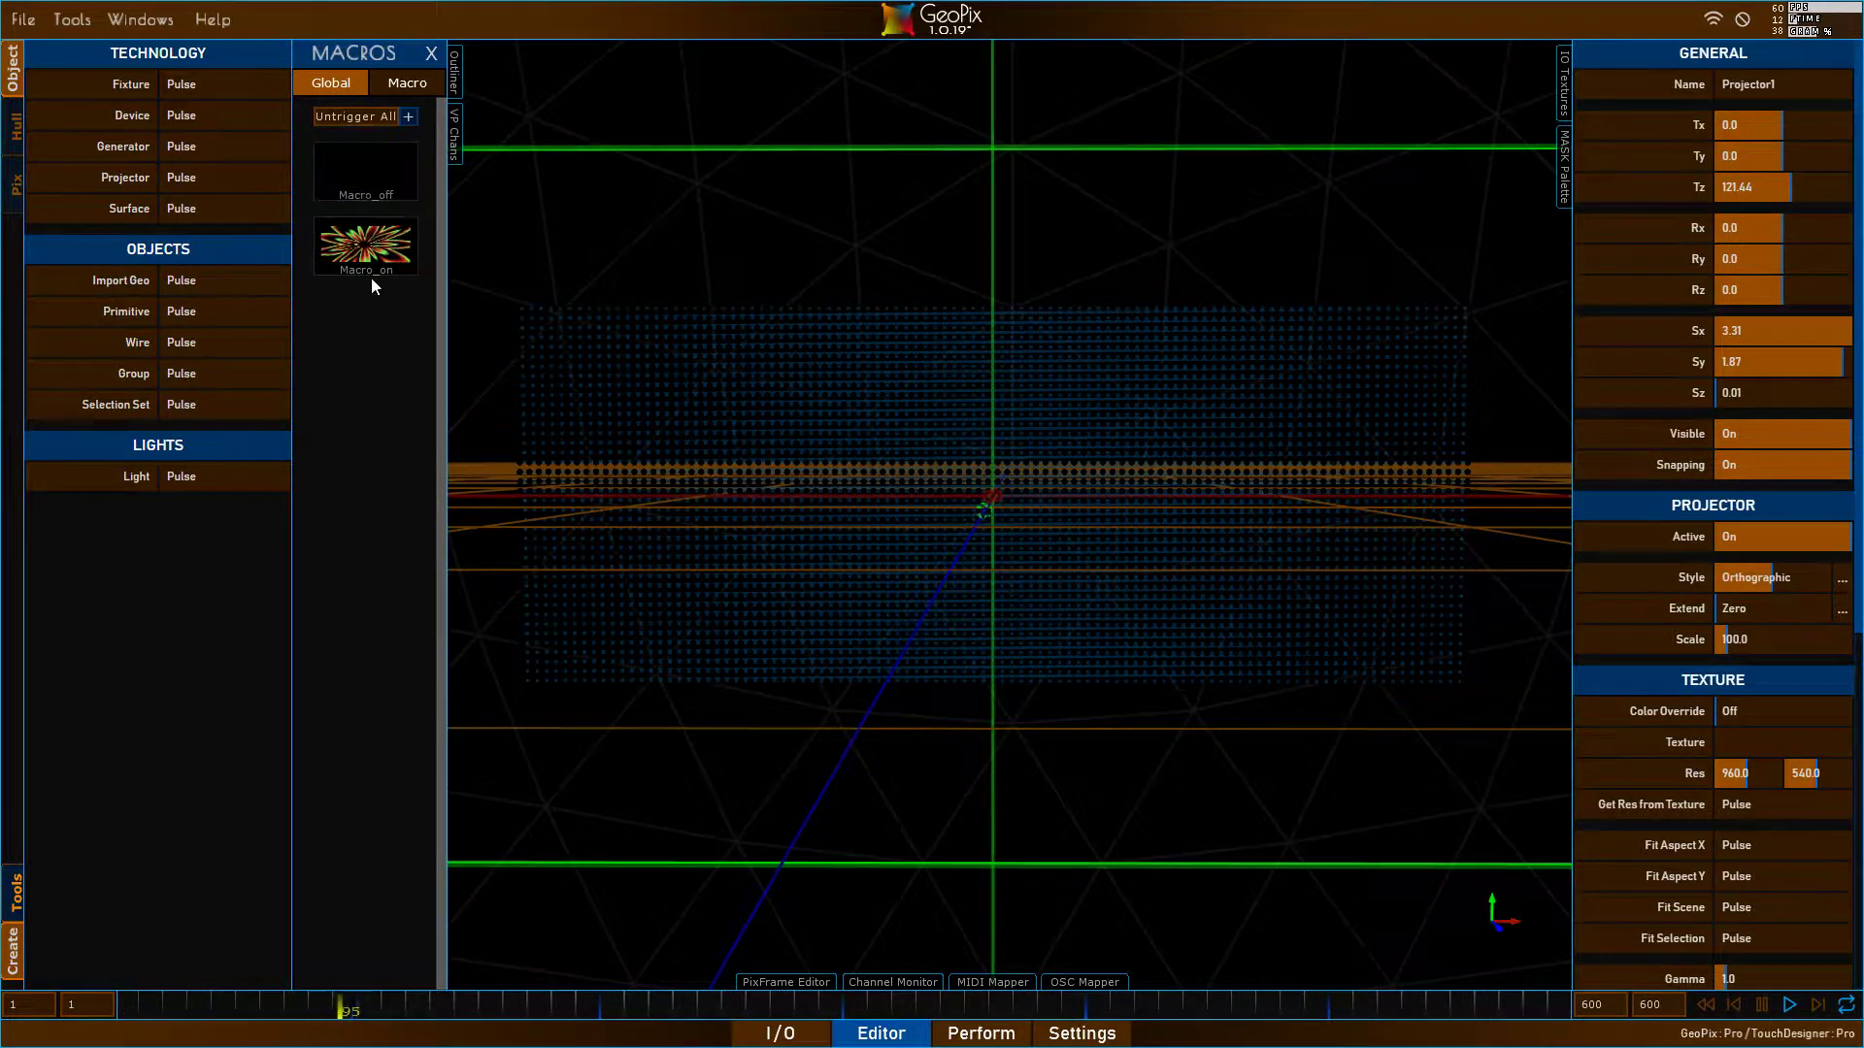
left_click(366, 173)
left_click(379, 245)
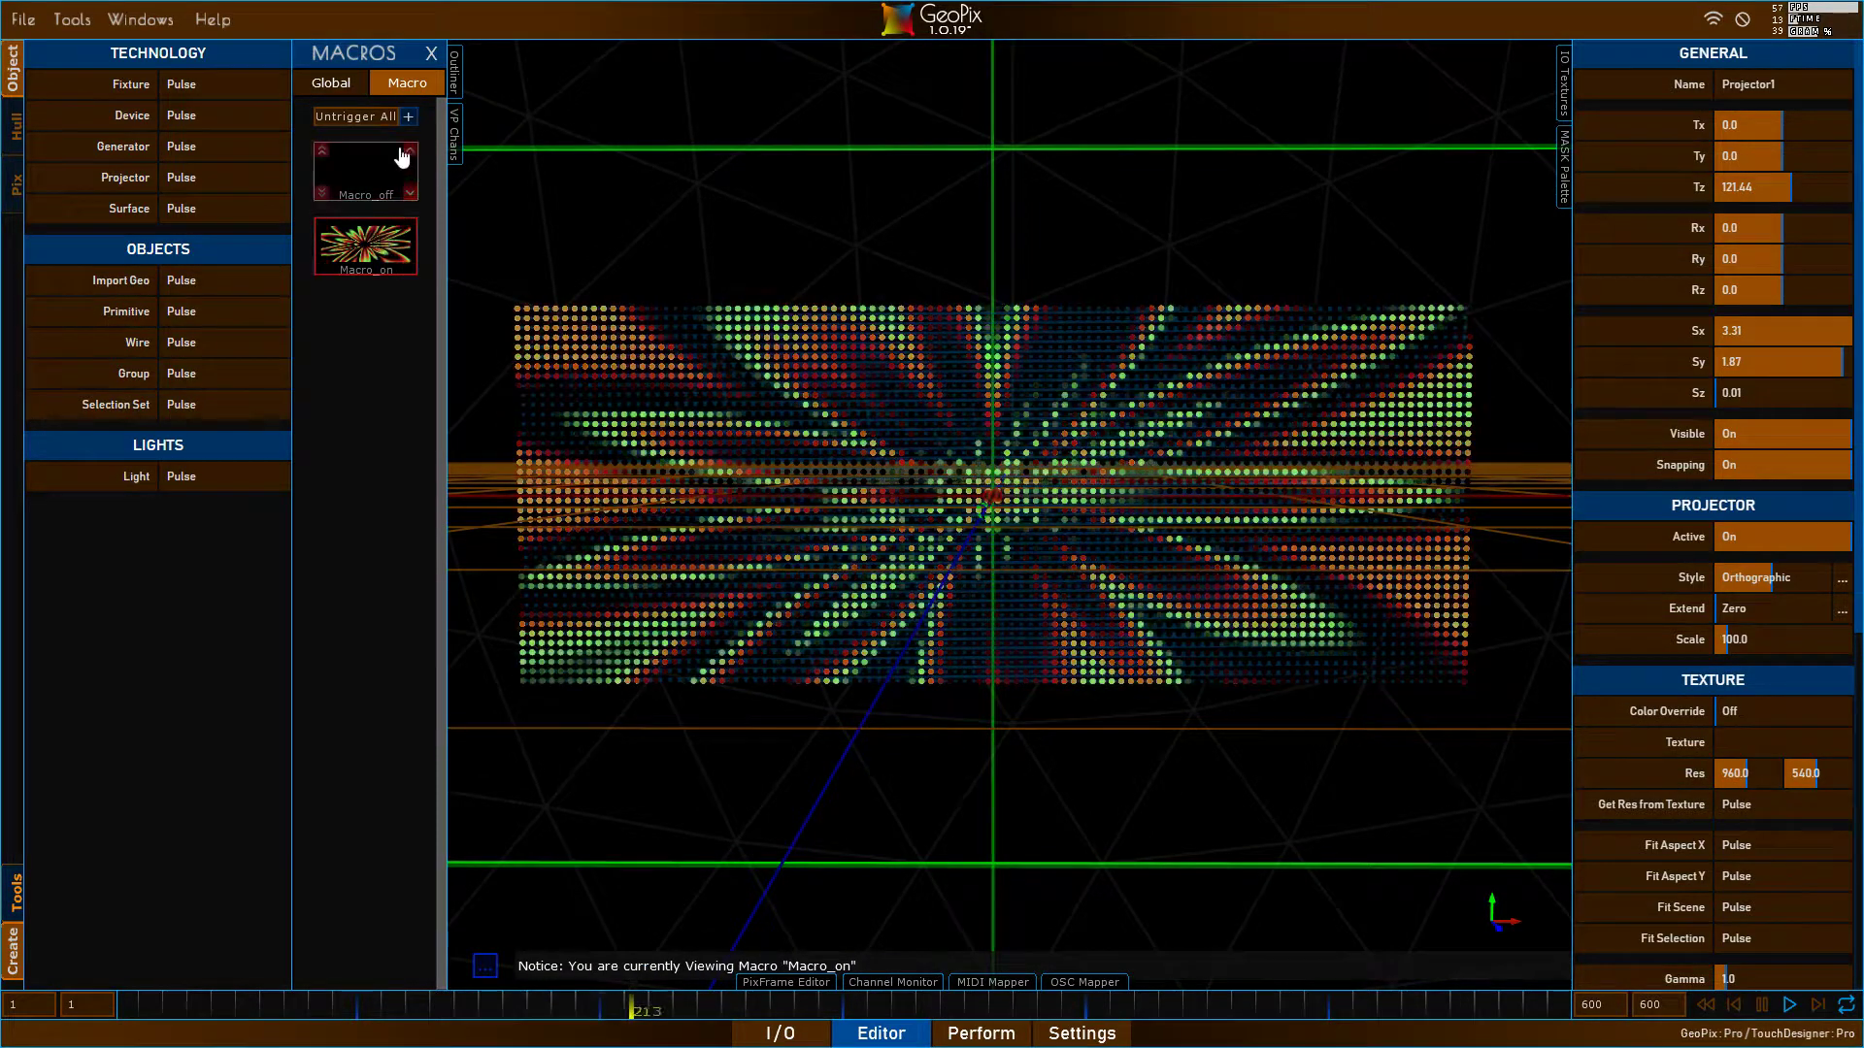
left_click(402, 157)
left_click(384, 242)
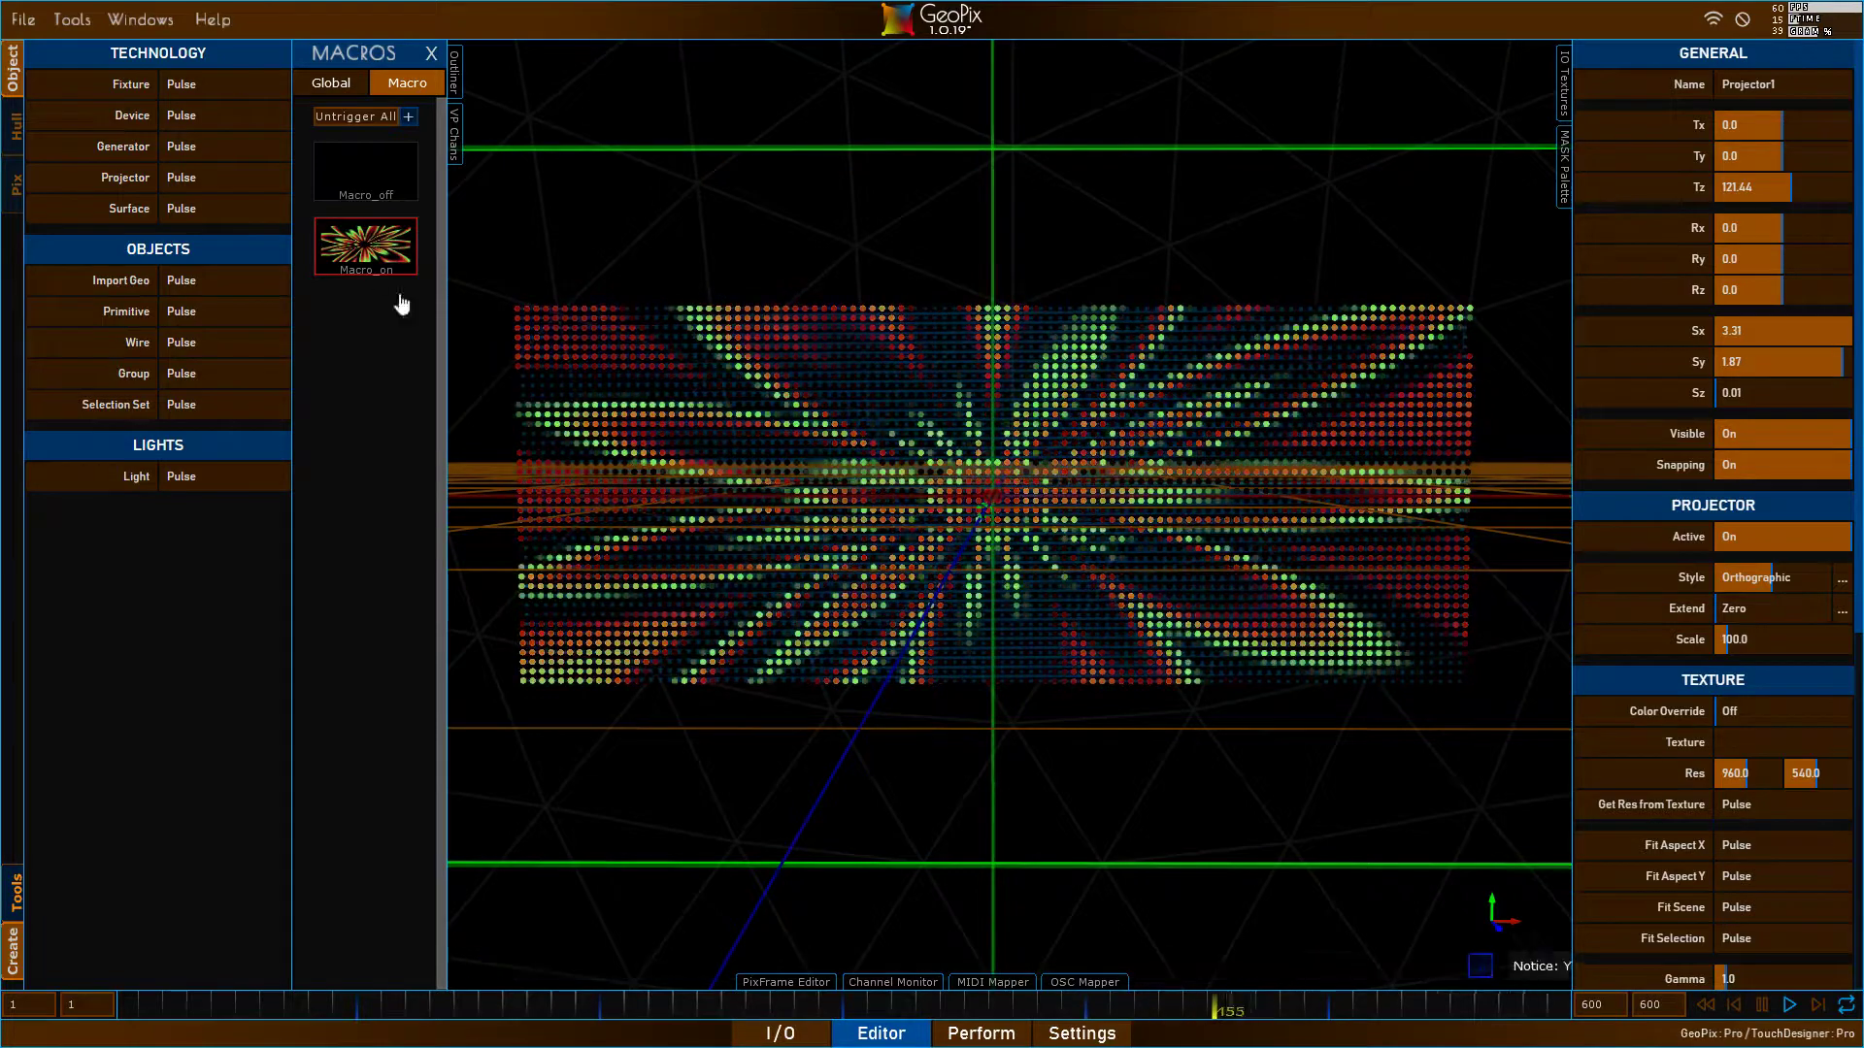
- Trigger Macro_off and Macro_on once more, untrigger all macros, and leave the Macro contribution enabled instead of Global
left_click(365, 186)
left_click(374, 243)
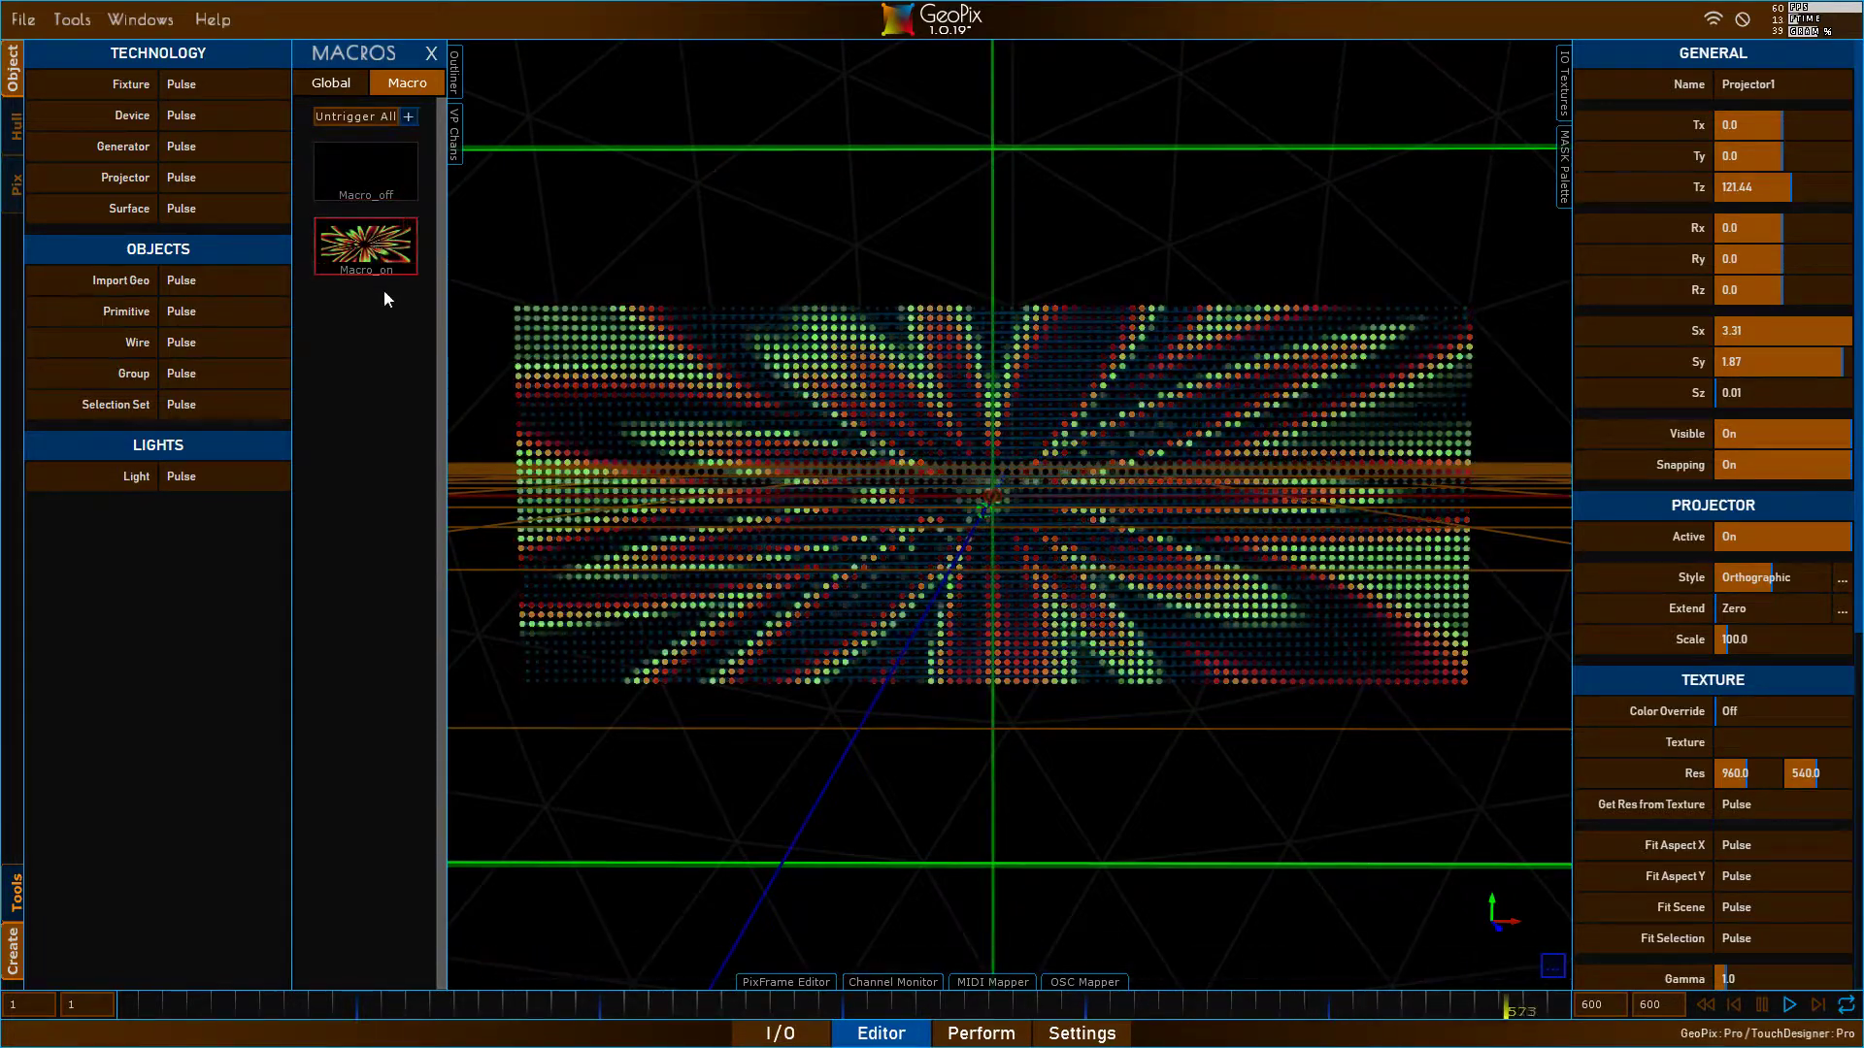
left_click(383, 121)
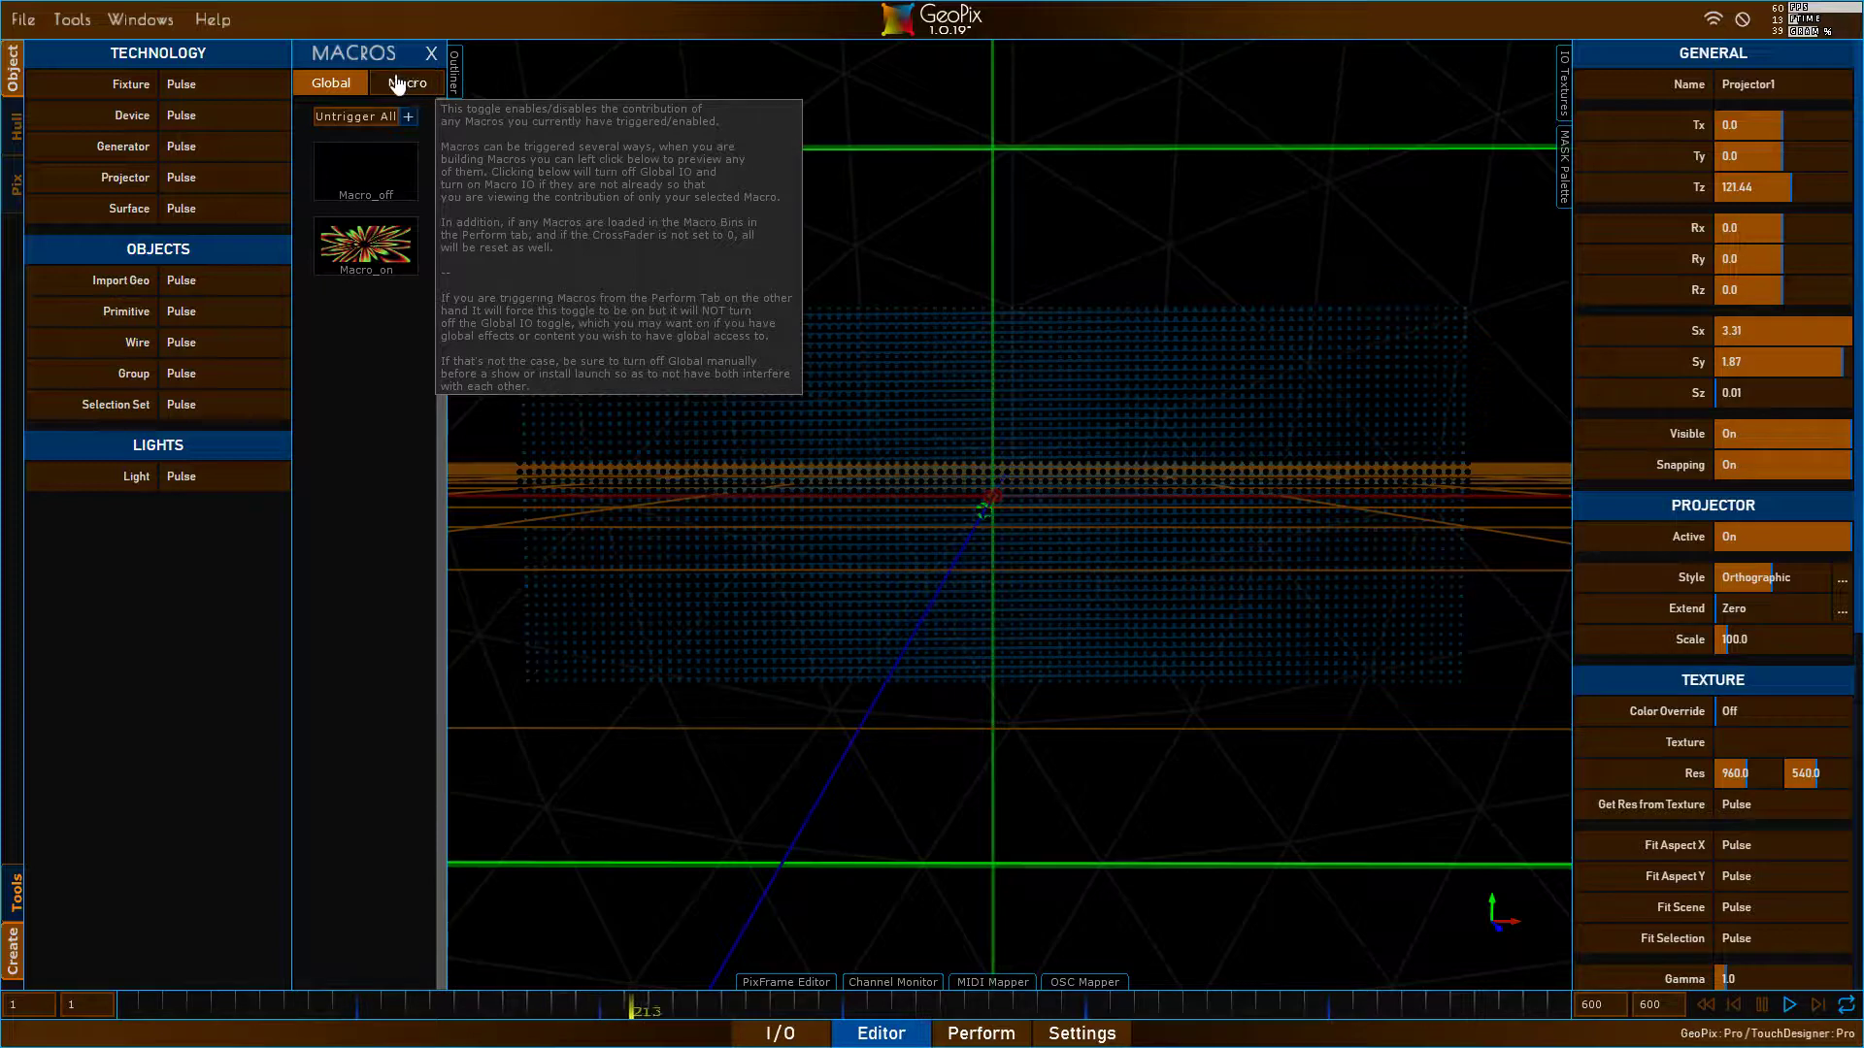
left_click(430, 86)
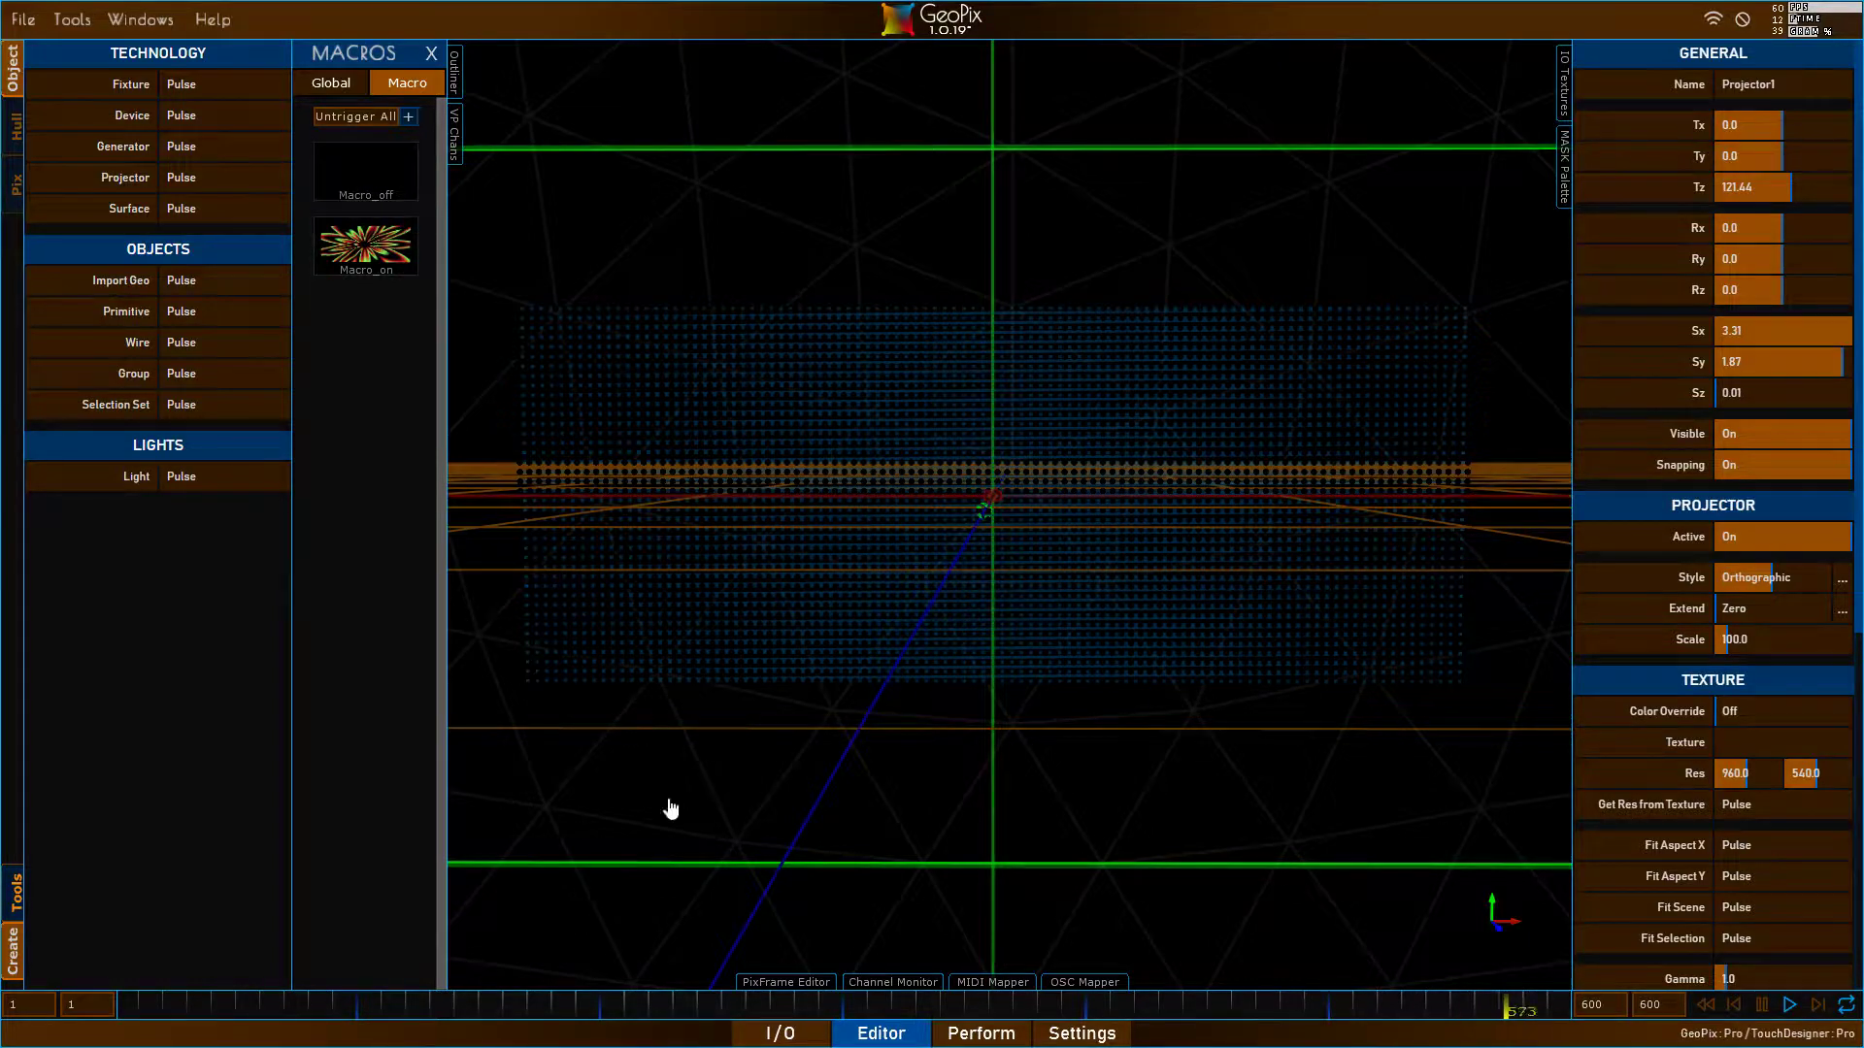
- Add a Viz widget at position 22, 7 in the Perform layout and turn its display on
left_click(779, 1031)
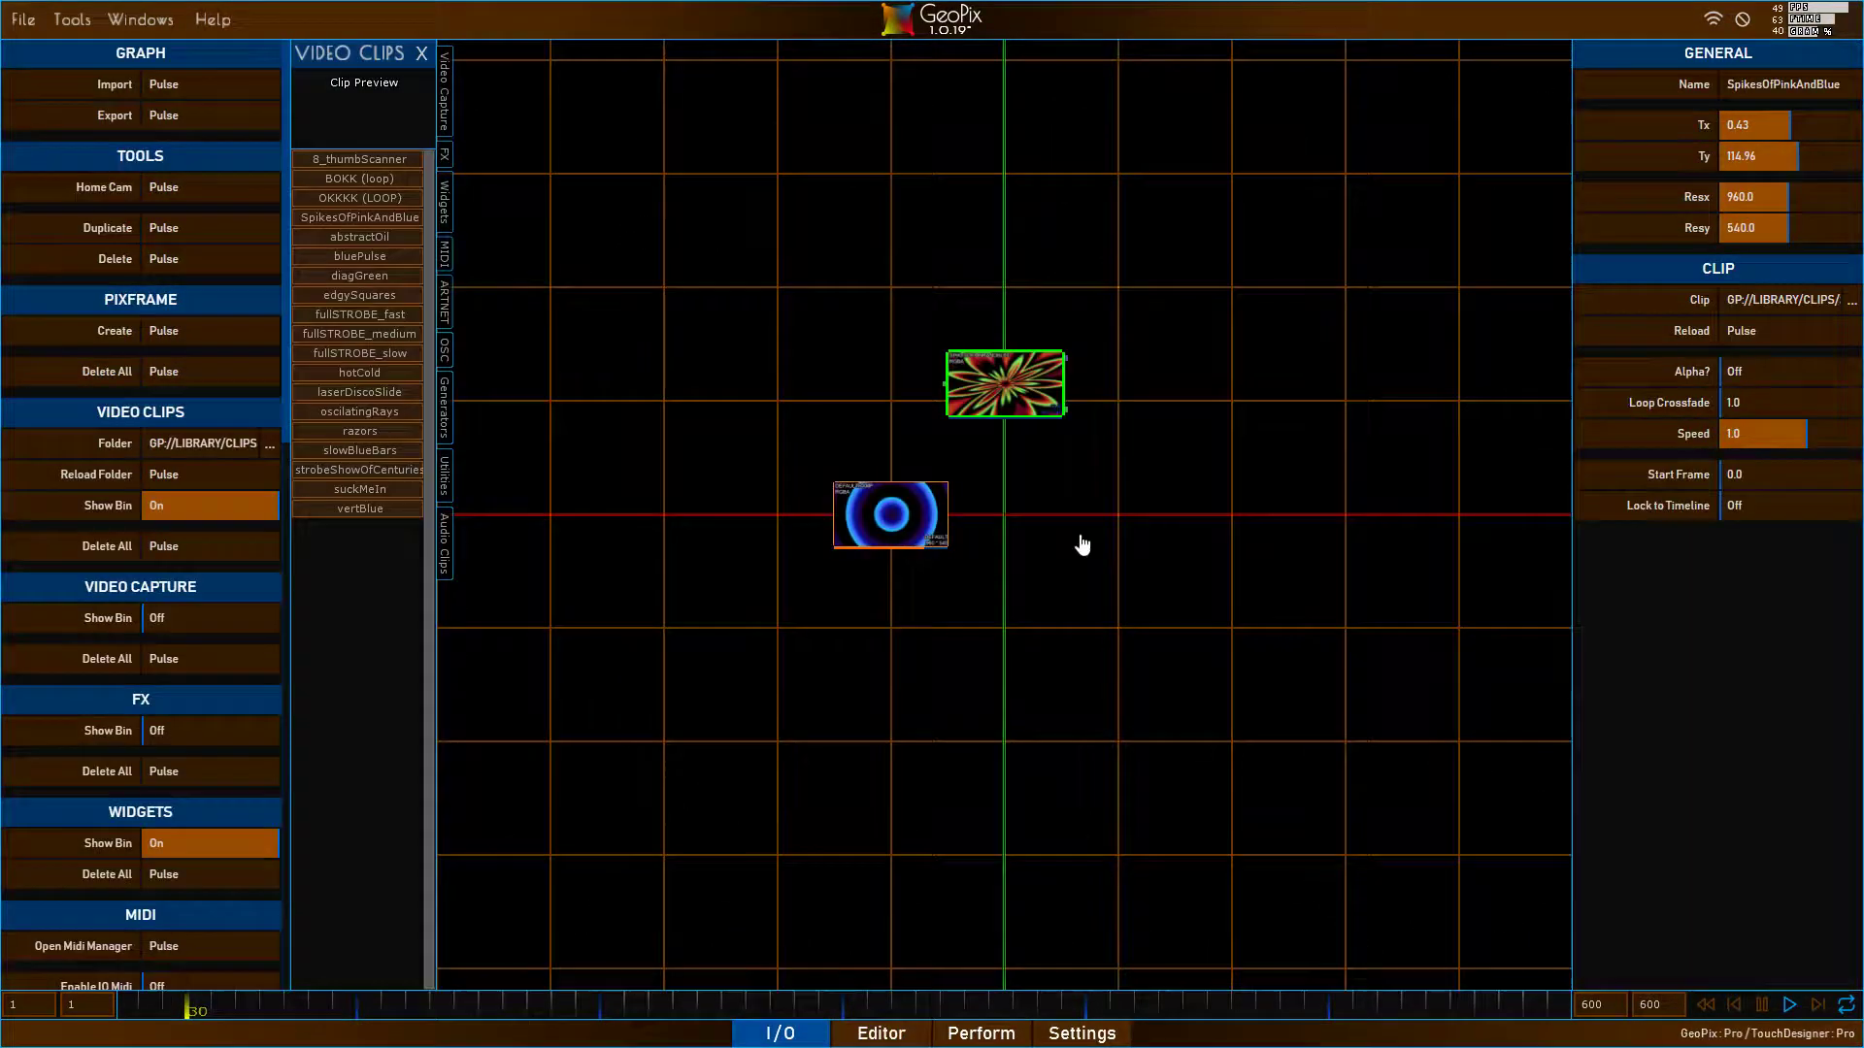
left_click(905, 1031)
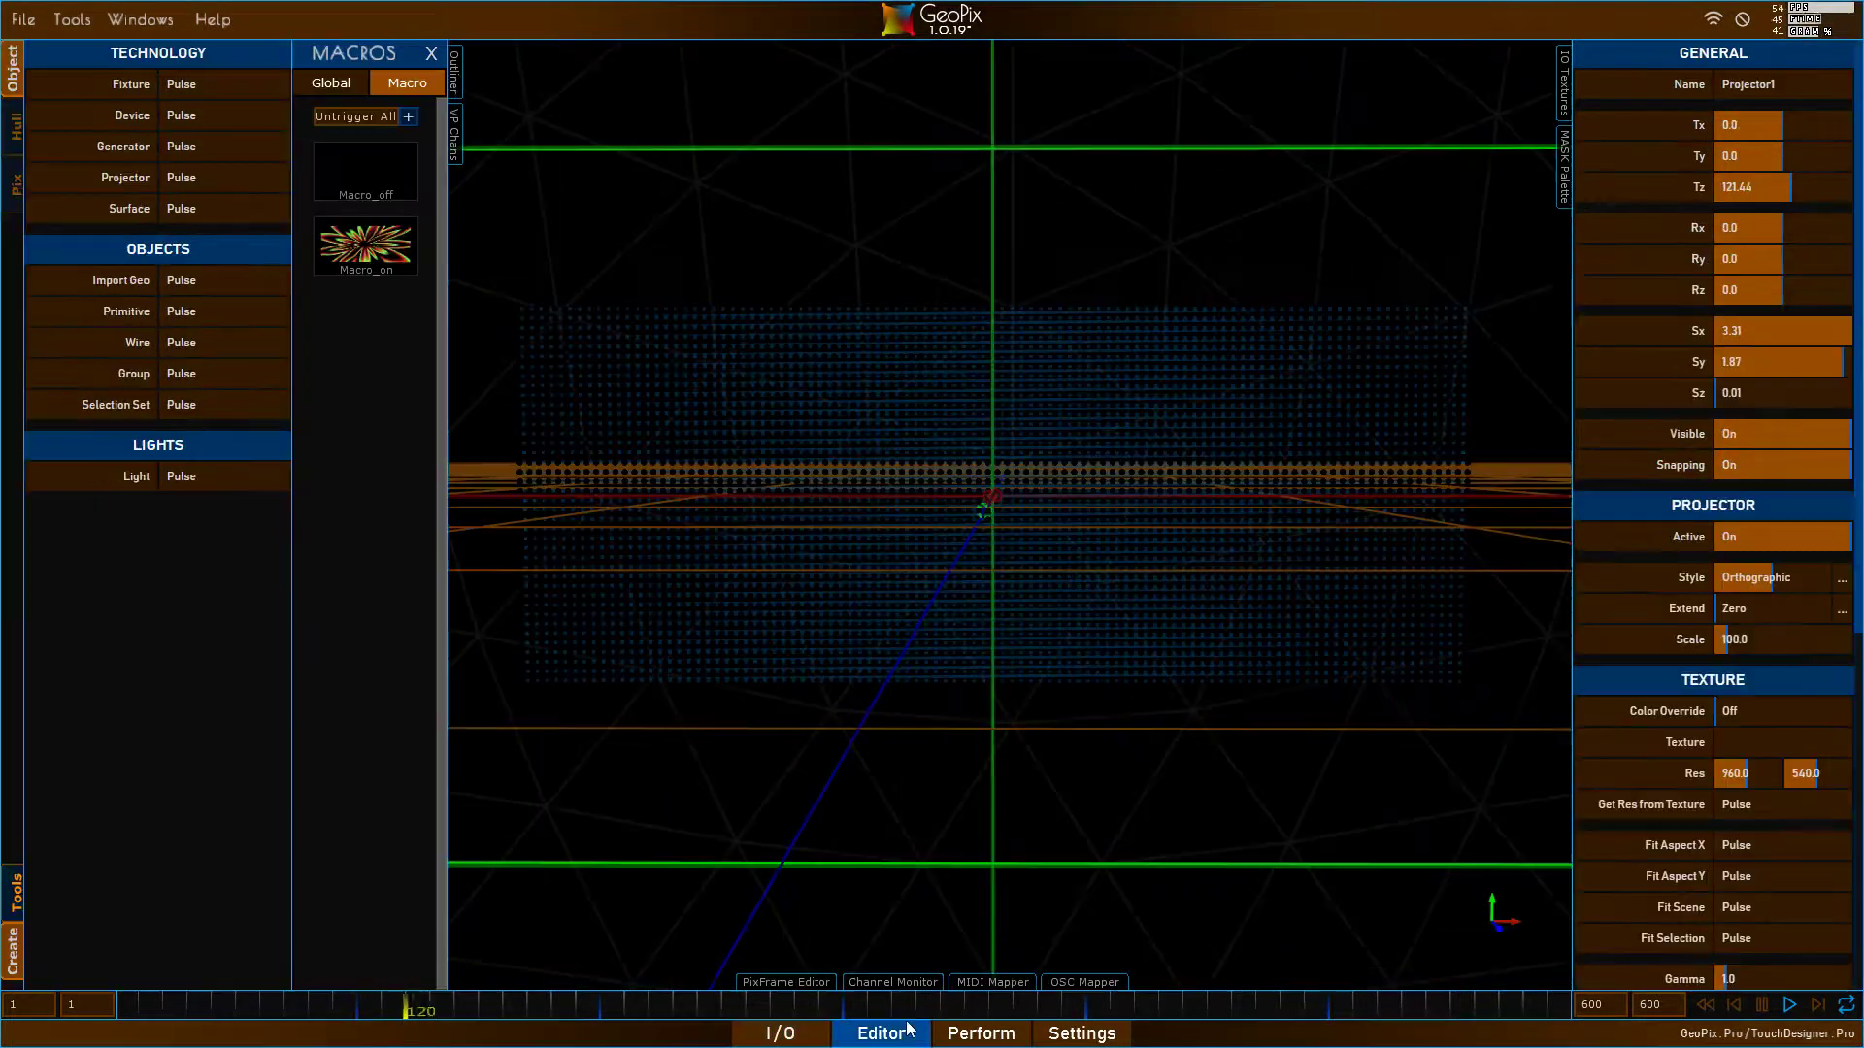
left_click(981, 1037)
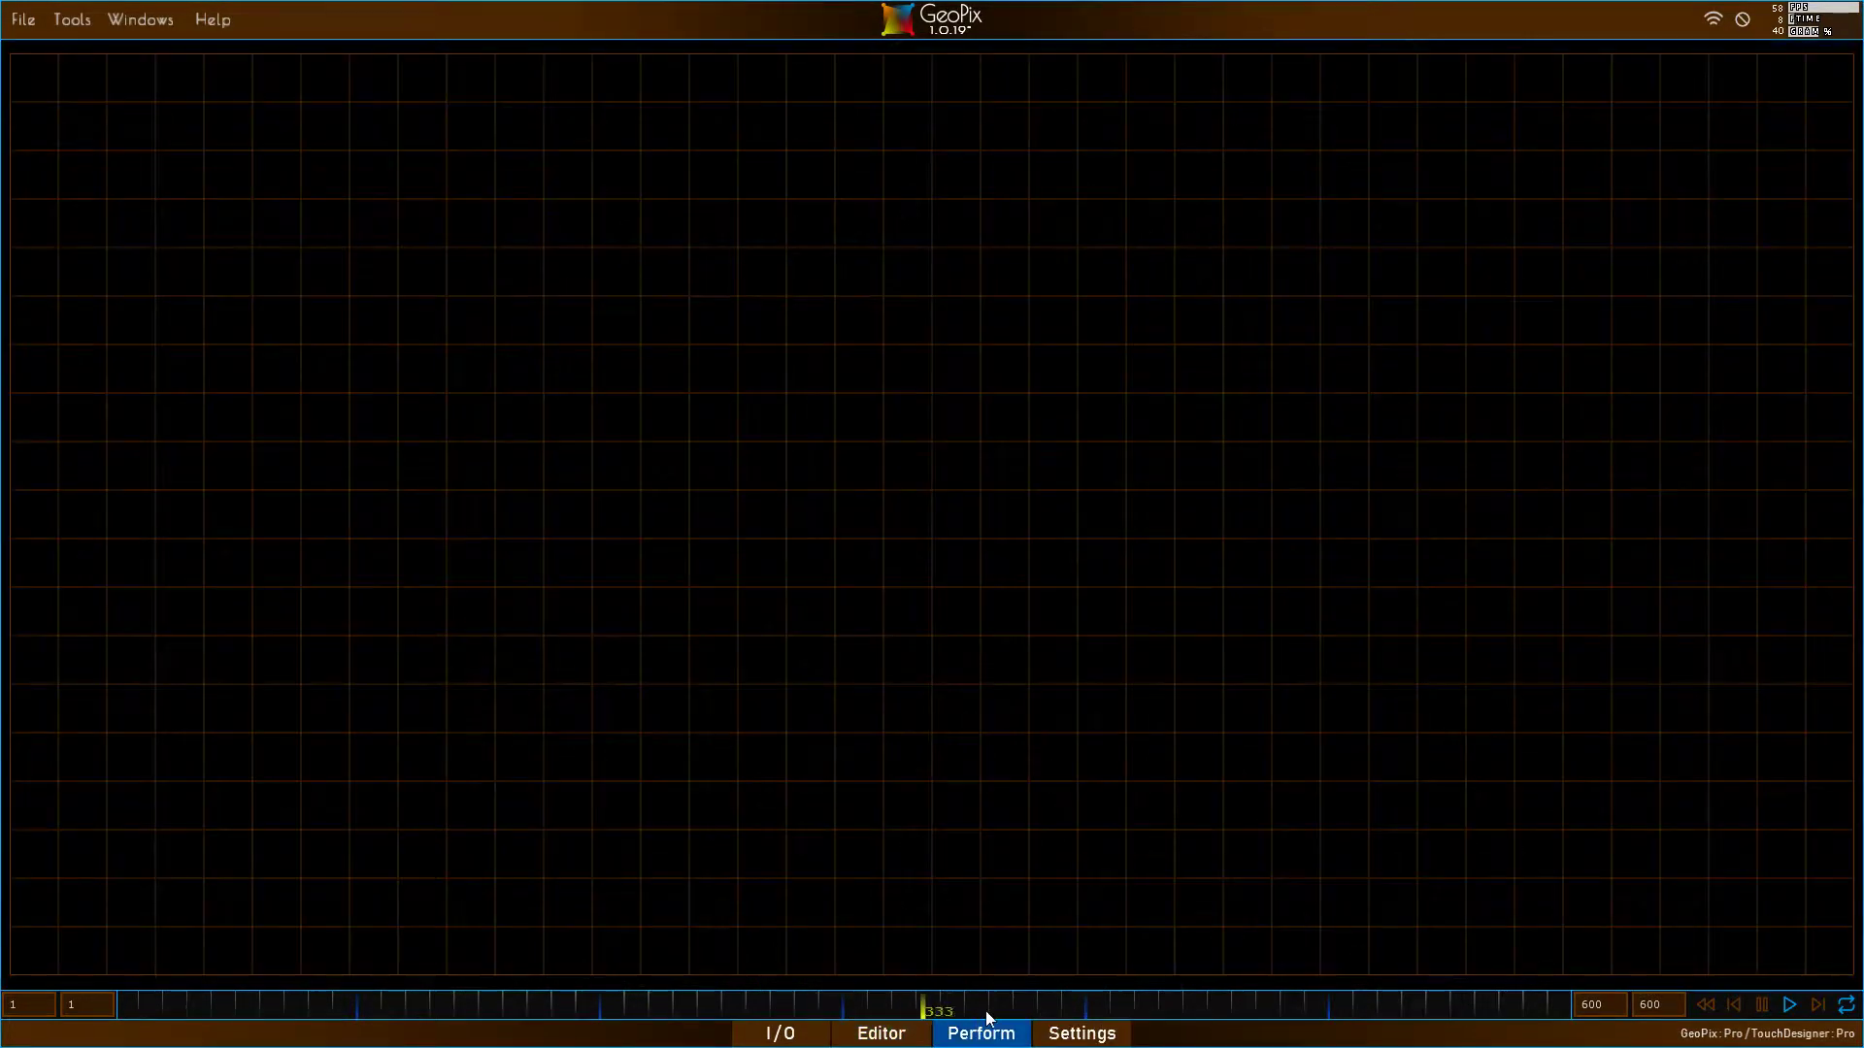
right_click(982, 1037)
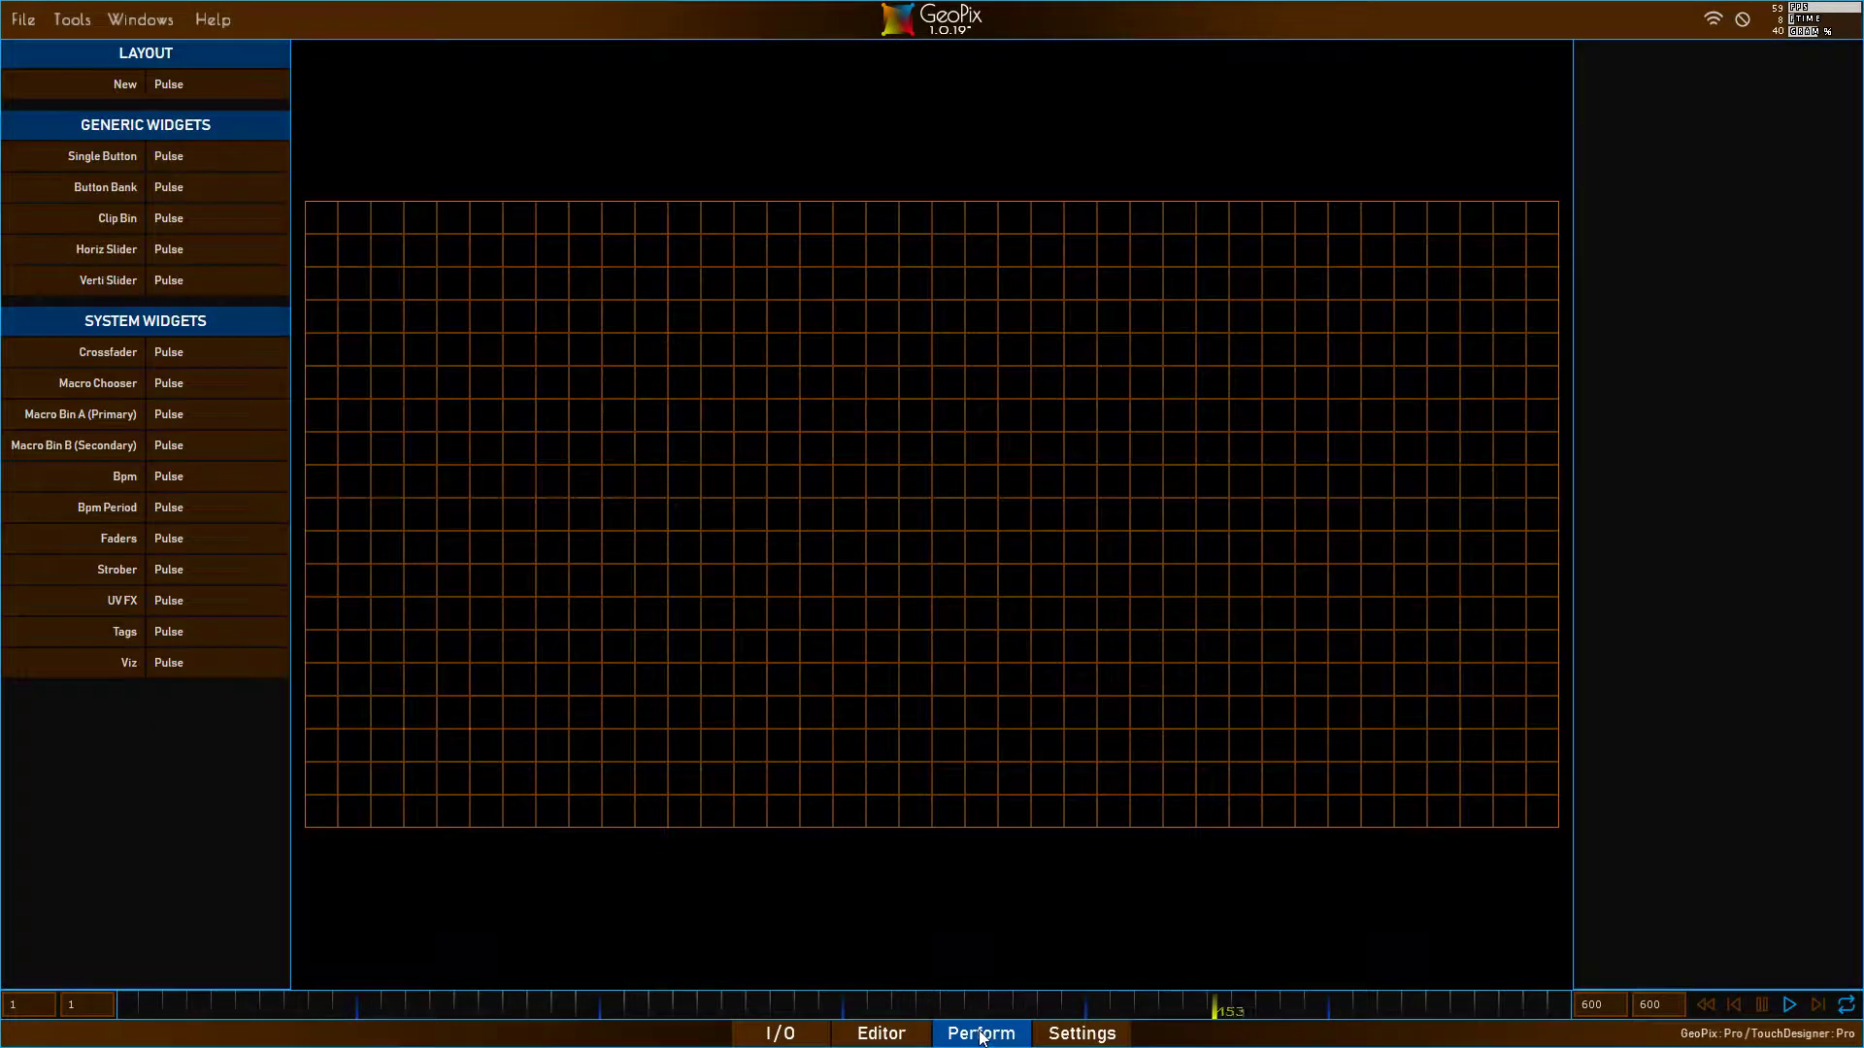
left_click(194, 666)
left_click_drag(874, 719, 1248, 472)
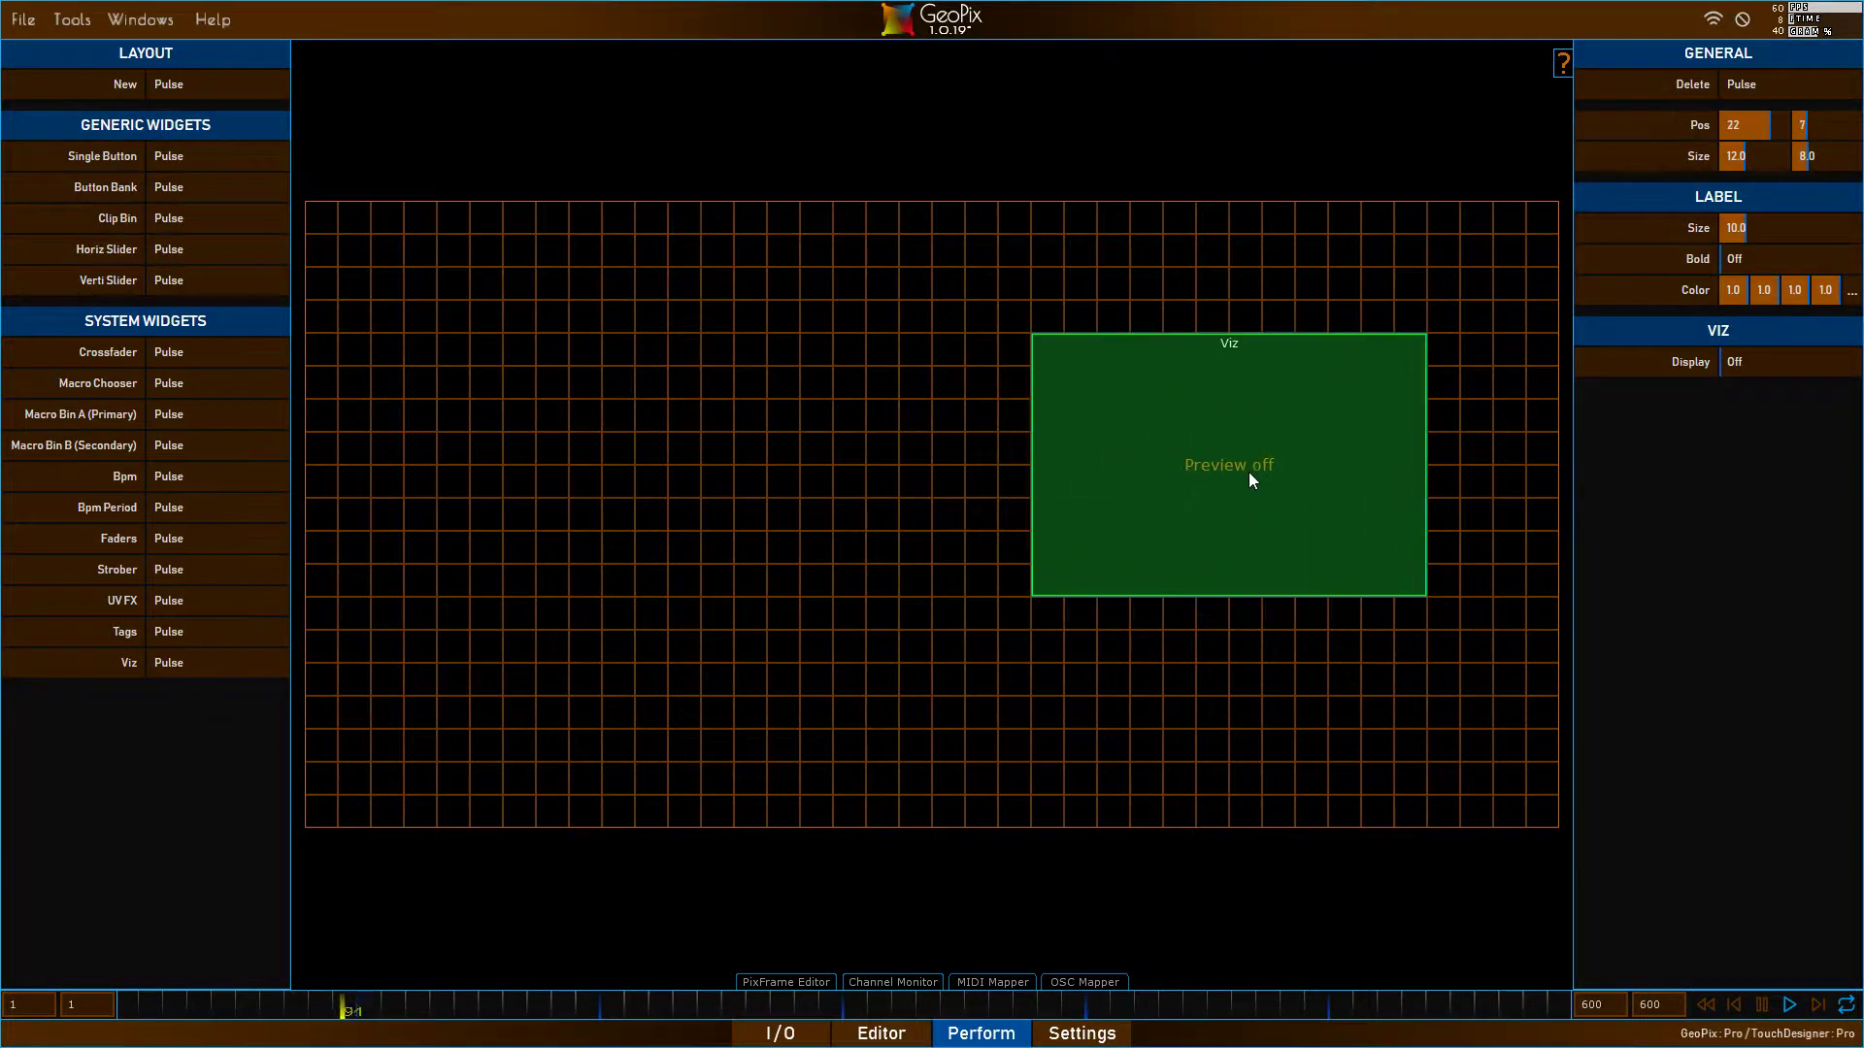
left_click(1817, 364)
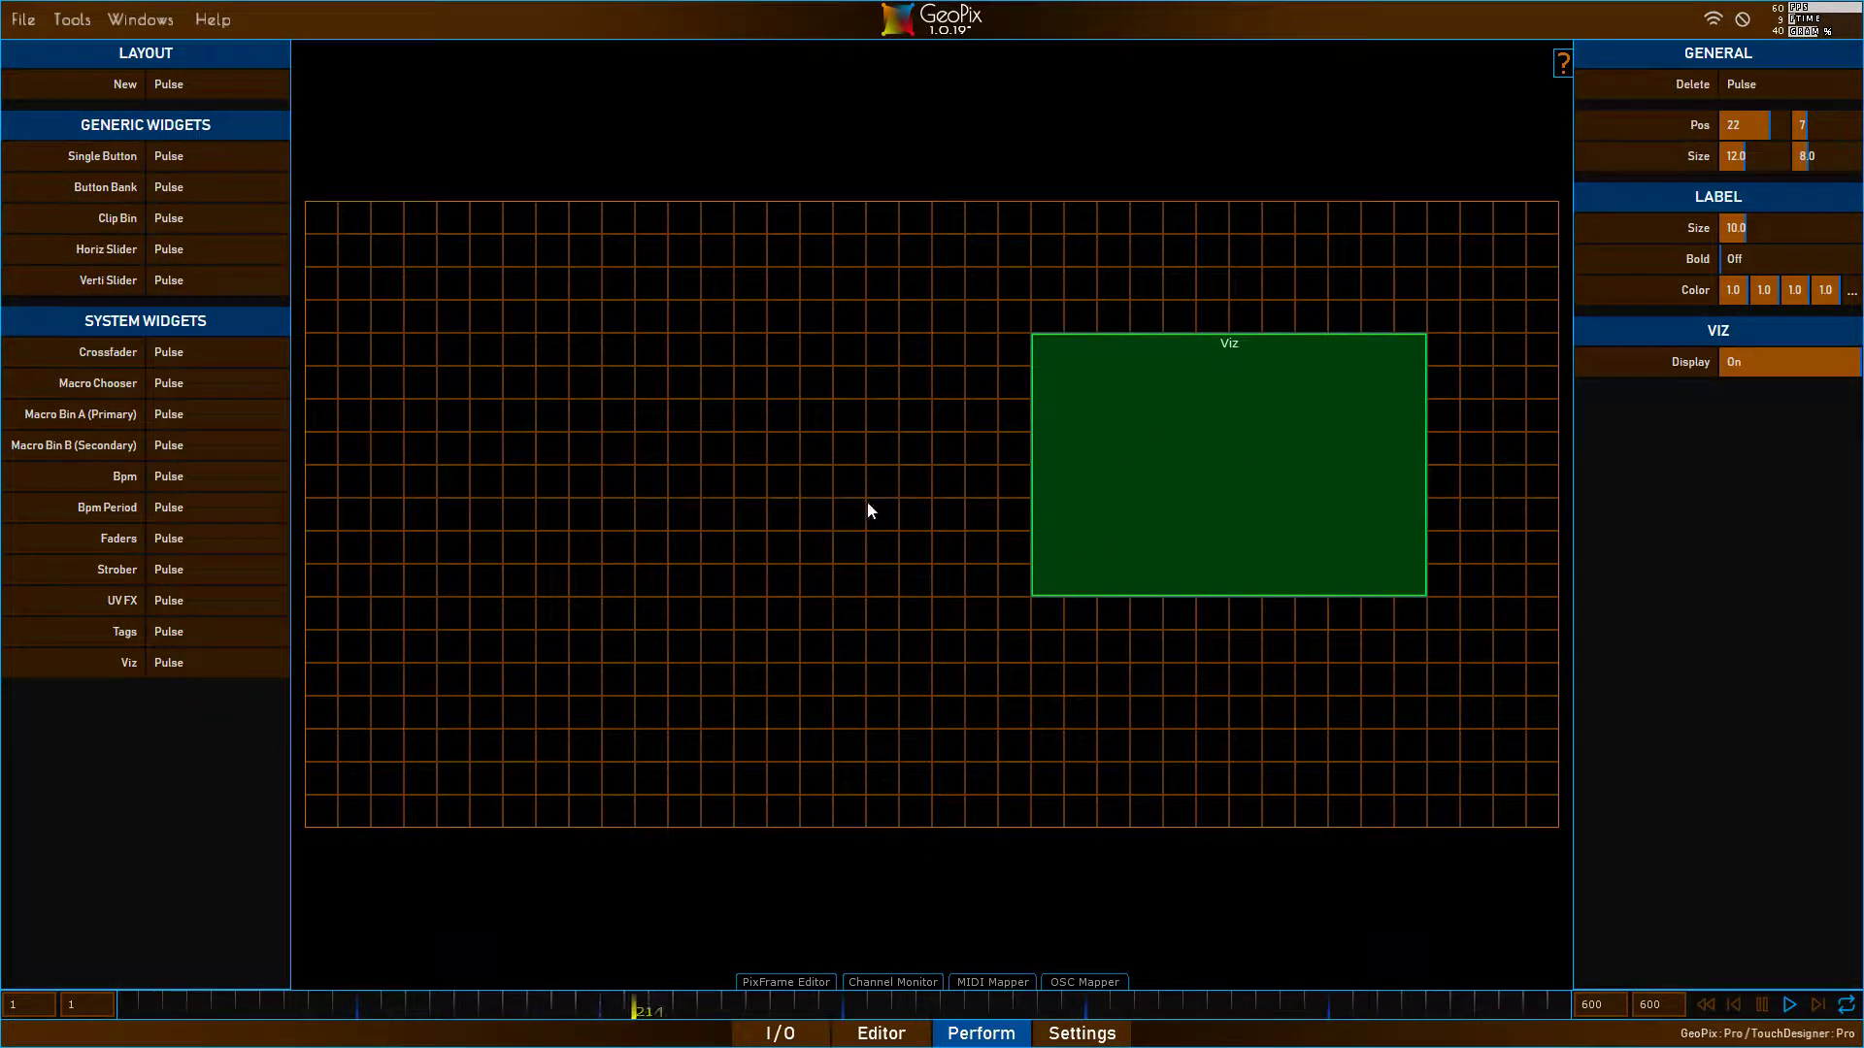
- Add Macro Bin A and Macro Bin B side by side, each 7 x 15 cells, with a 15 x 2 Crossfader beneath them
left_click(192, 417)
left_click_drag(1386, 466, 569, 728)
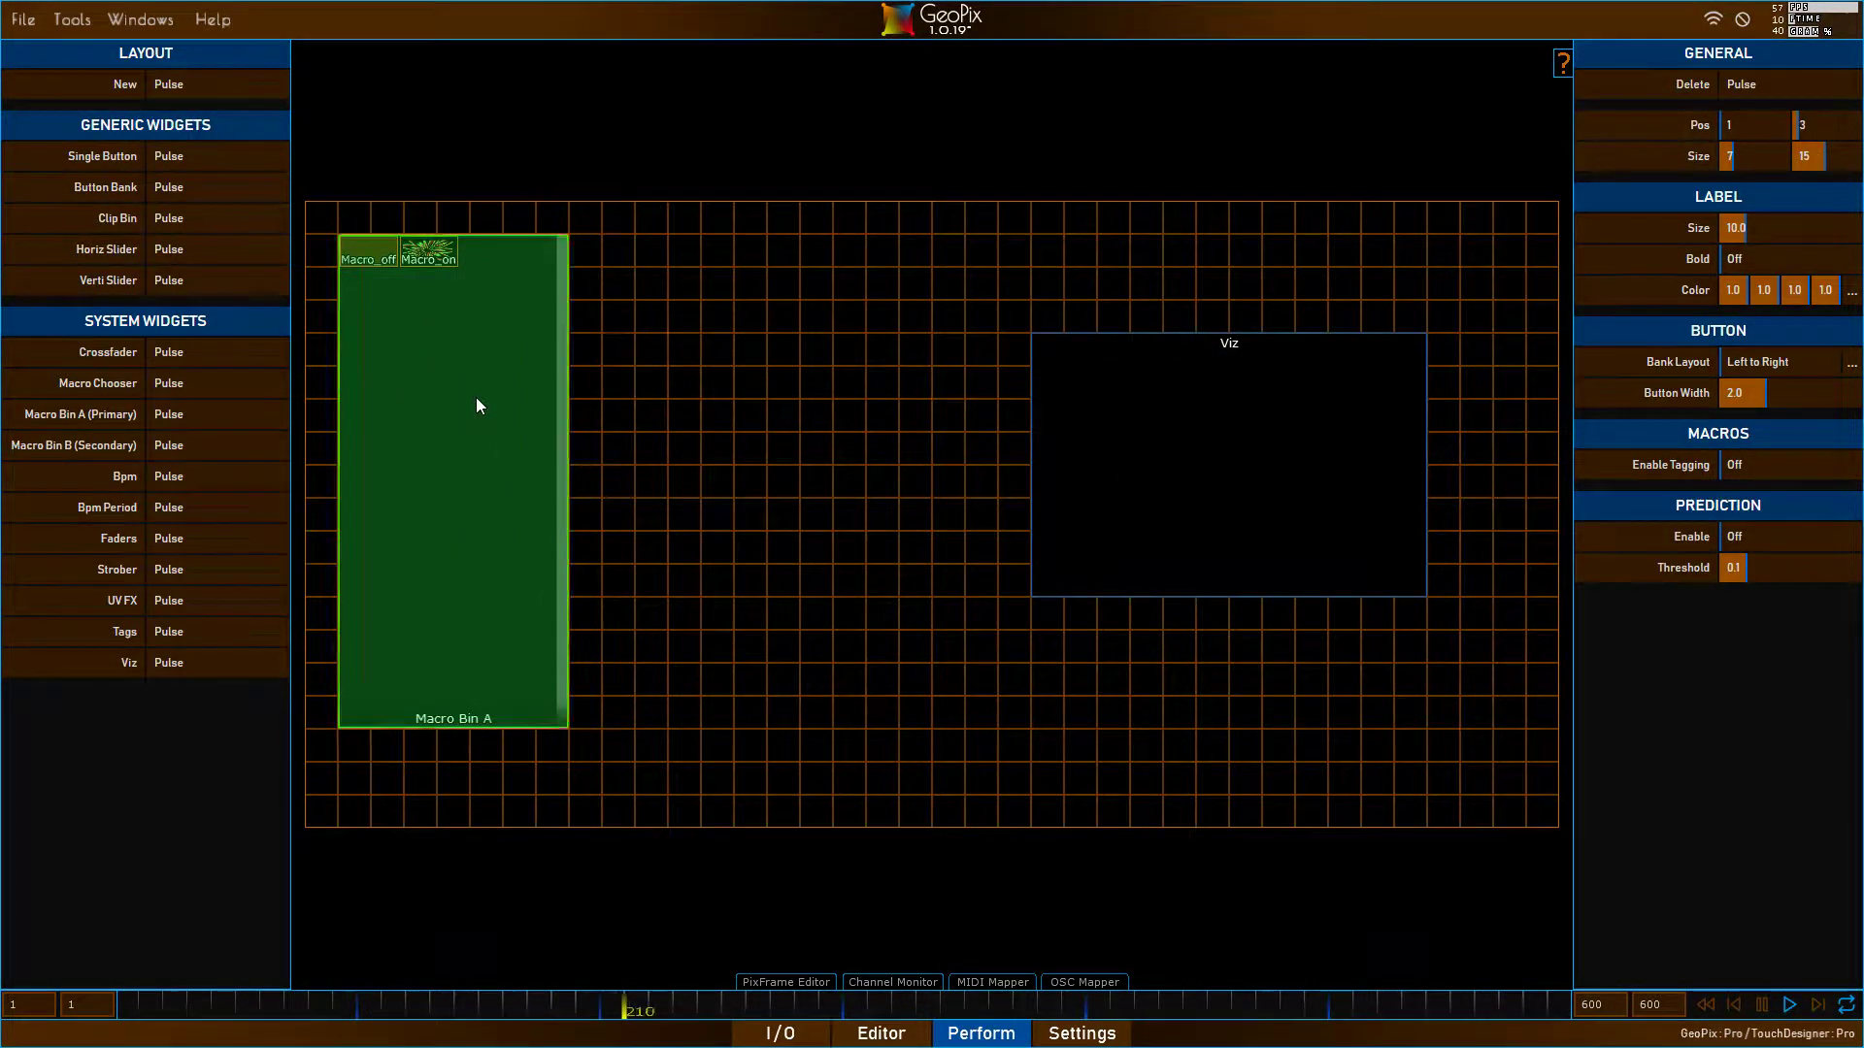
left_click(180, 448)
left_click_drag(641, 558, 678, 338)
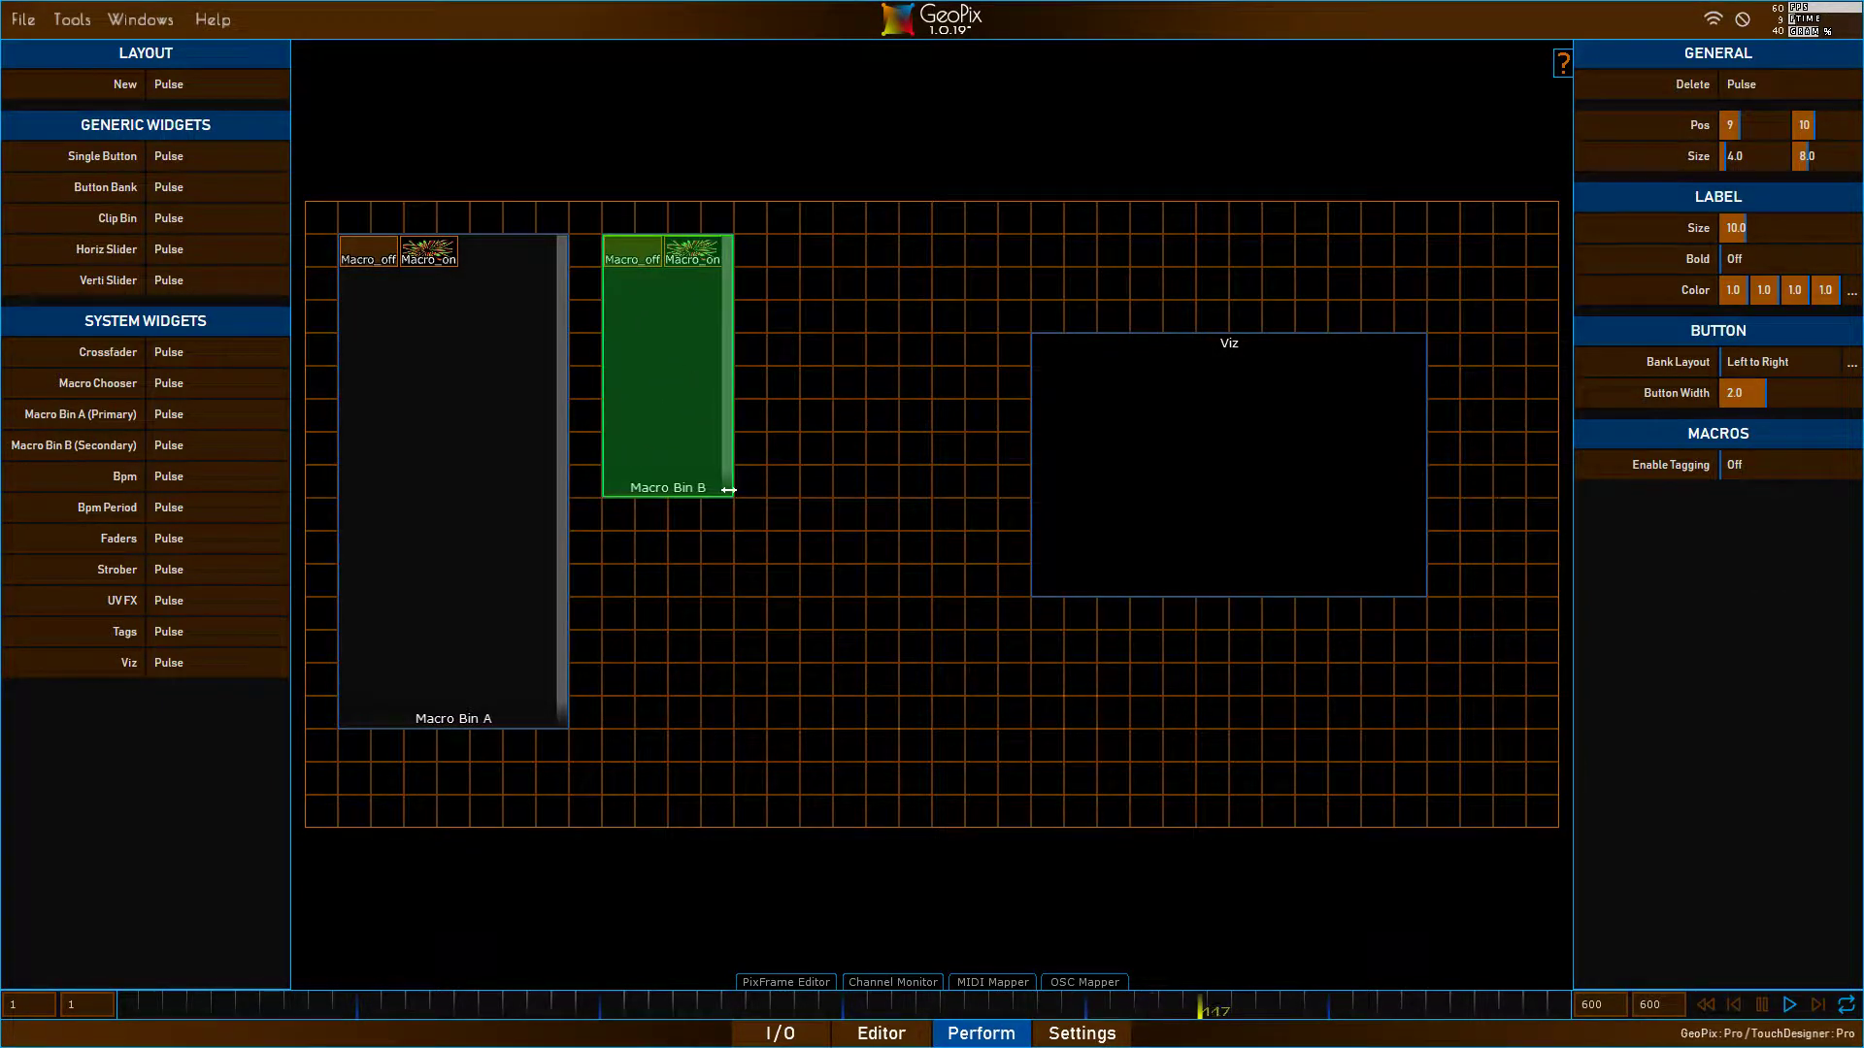
left_click_drag(728, 490, 832, 726)
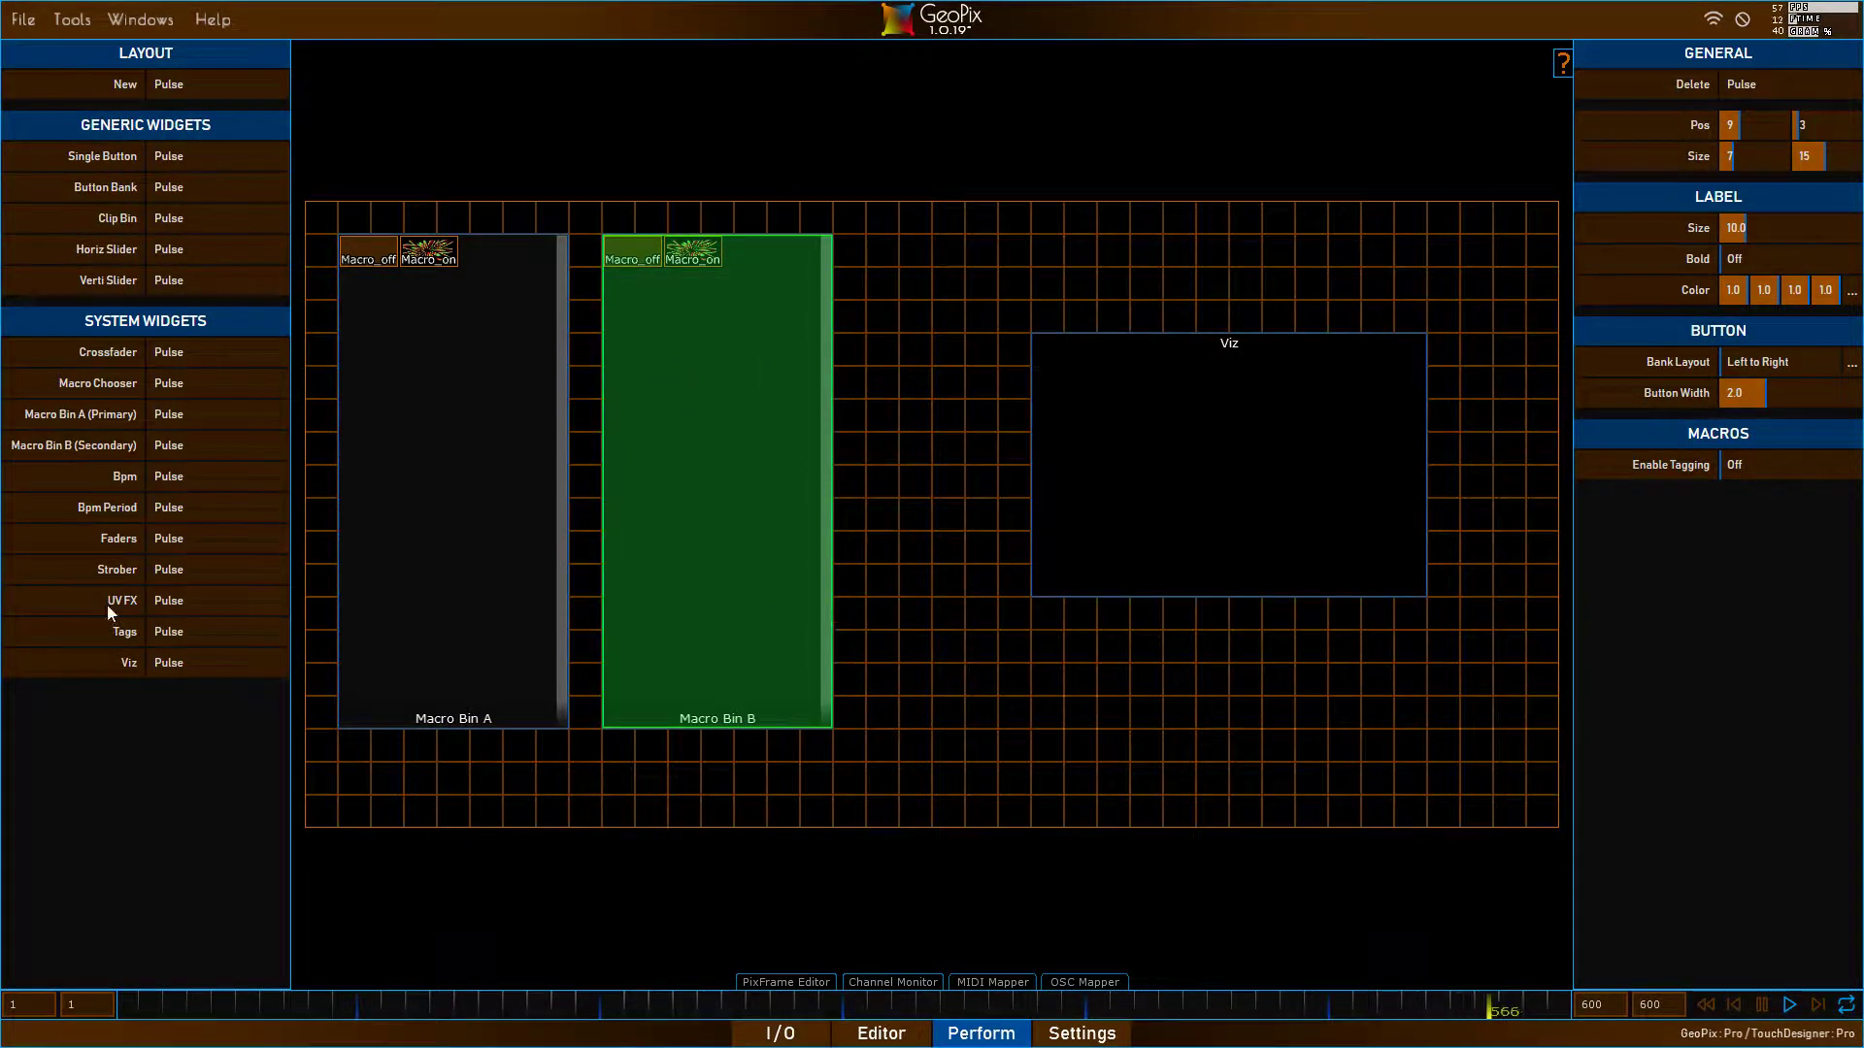
left_click(180, 353)
left_click_drag(881, 533, 832, 805)
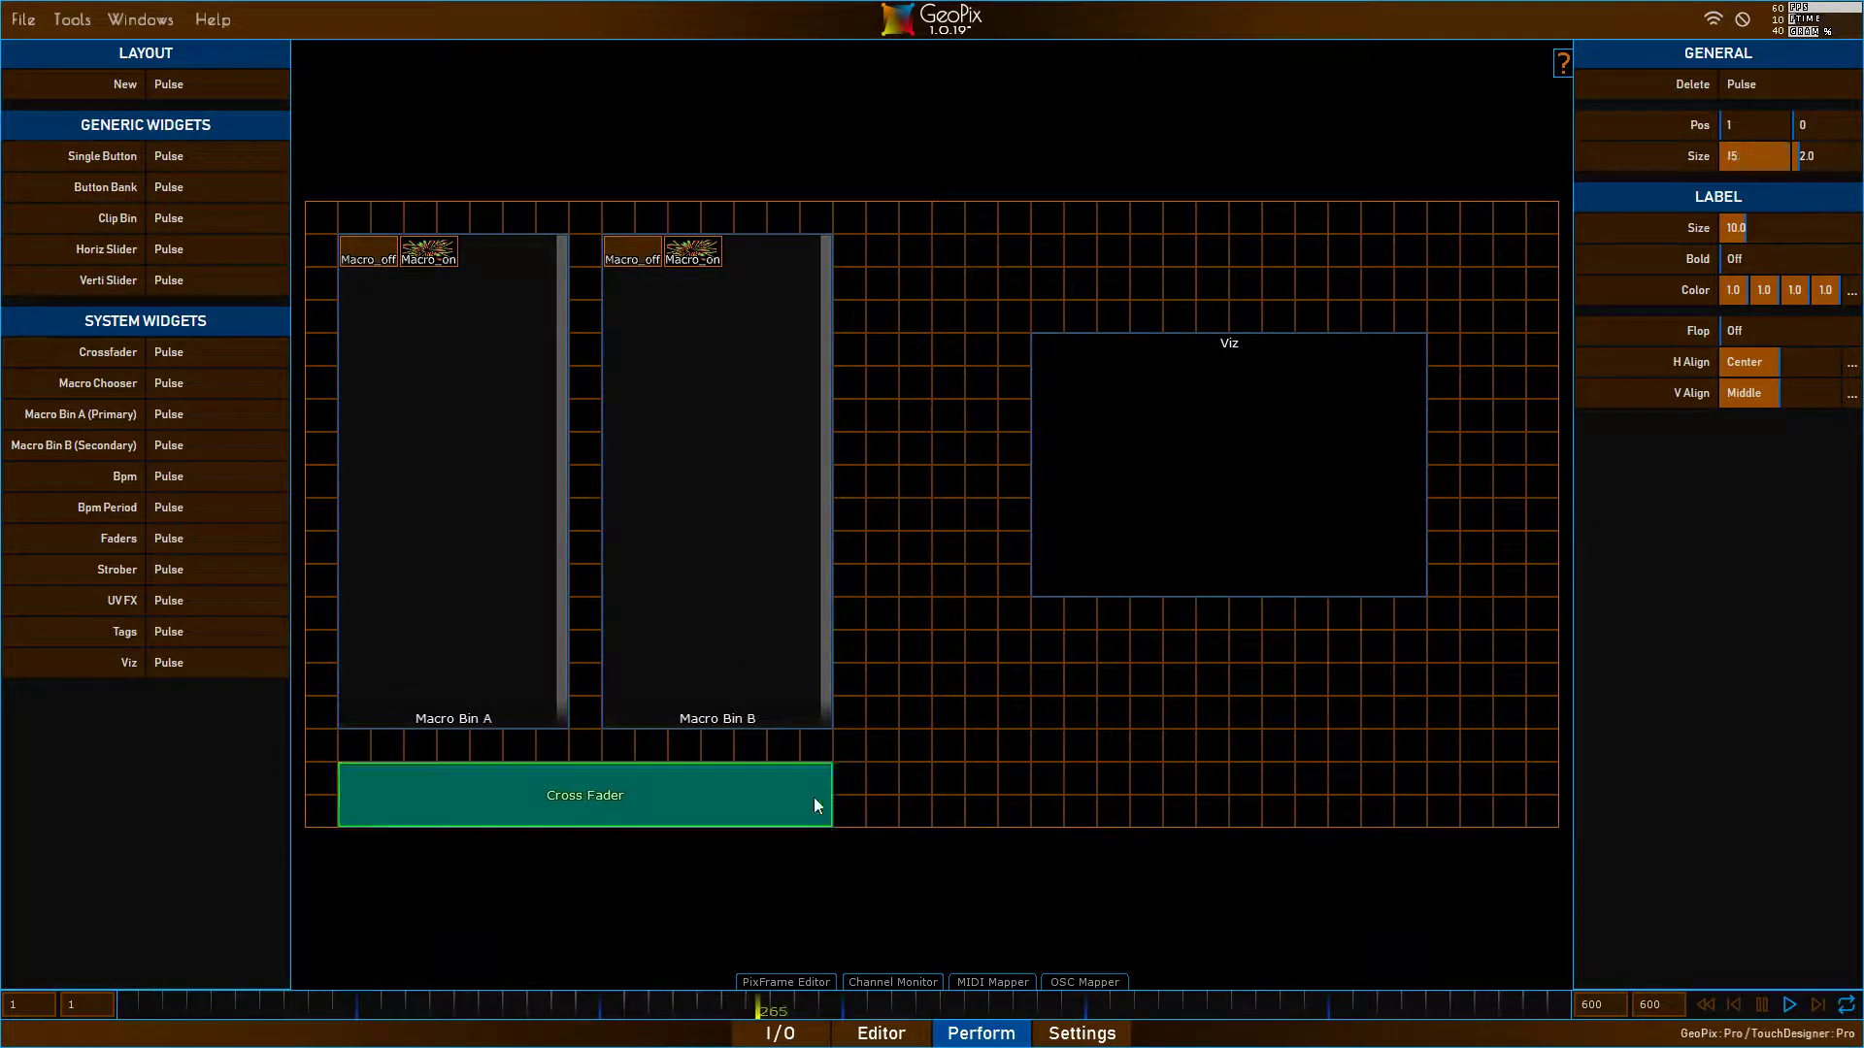
- Leave layout editing, trigger Macro_on in Macro Bin B and move the crossfader most of the way towards it
left_click(995, 1036)
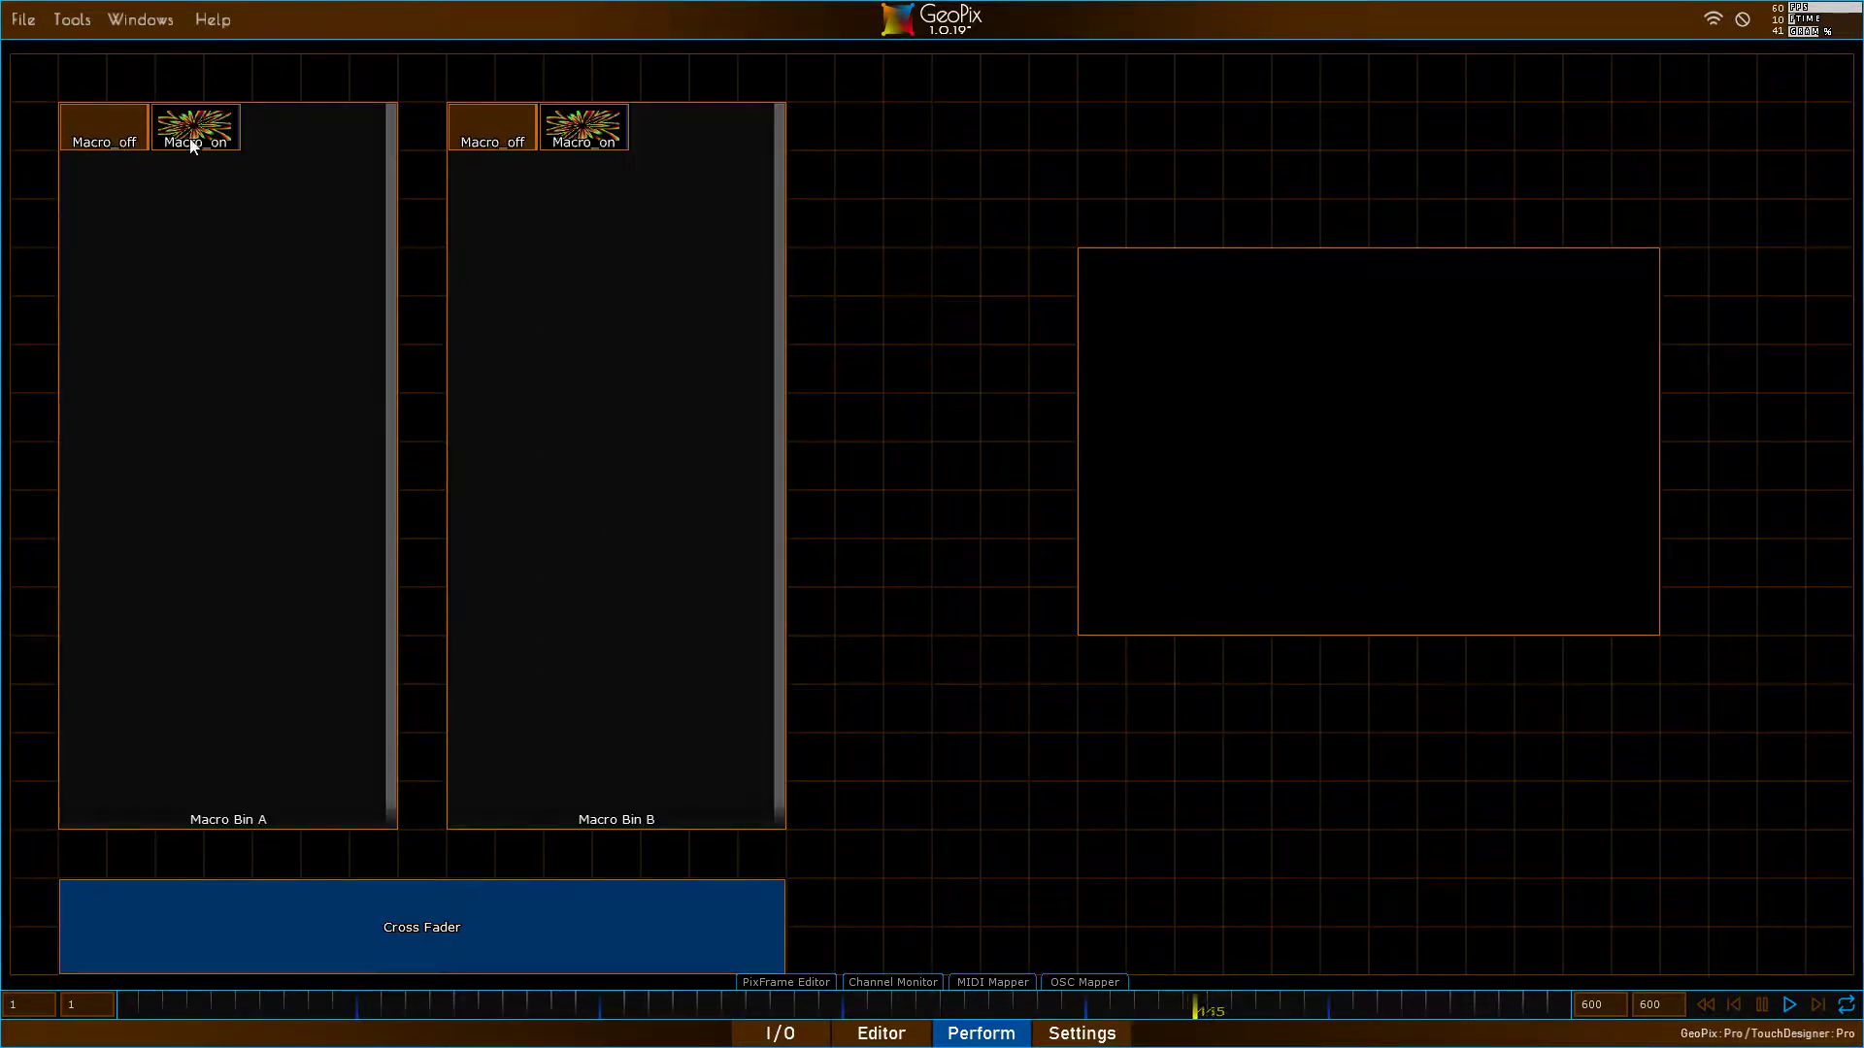
left_click(561, 144)
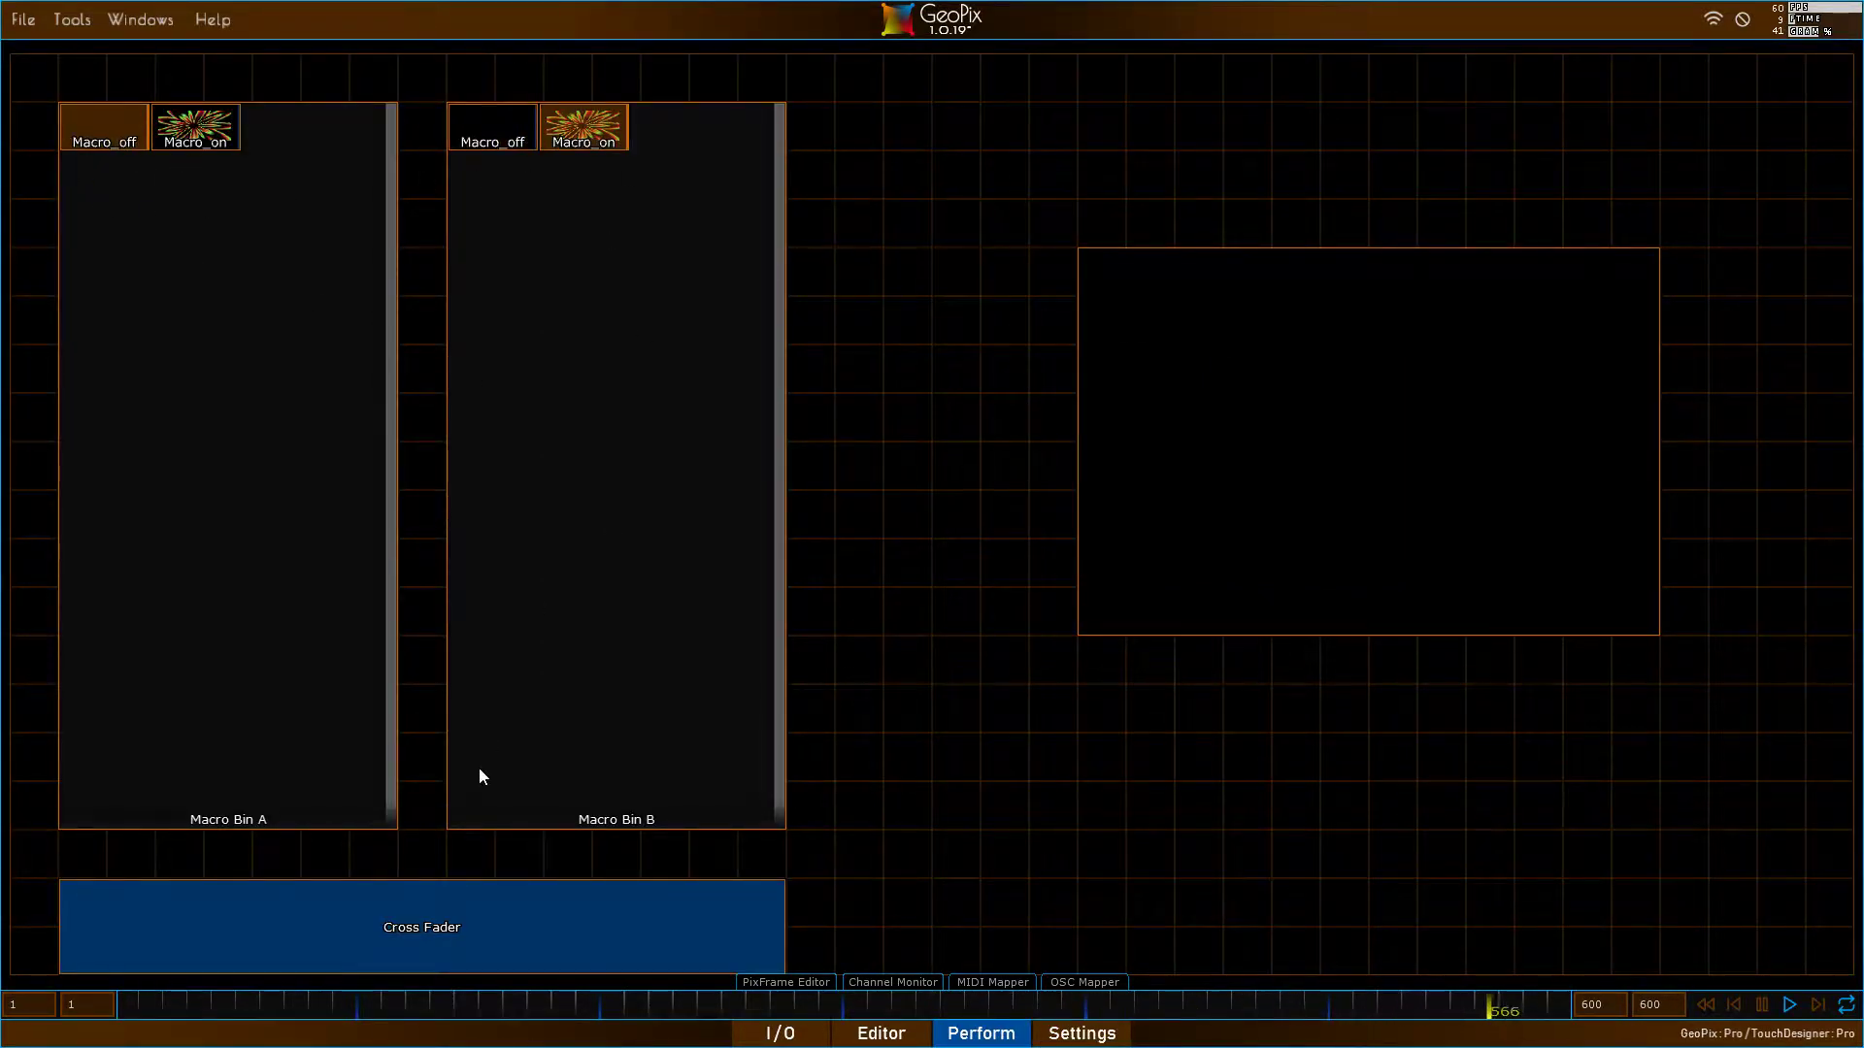
left_click_drag(102, 918, 965, 894)
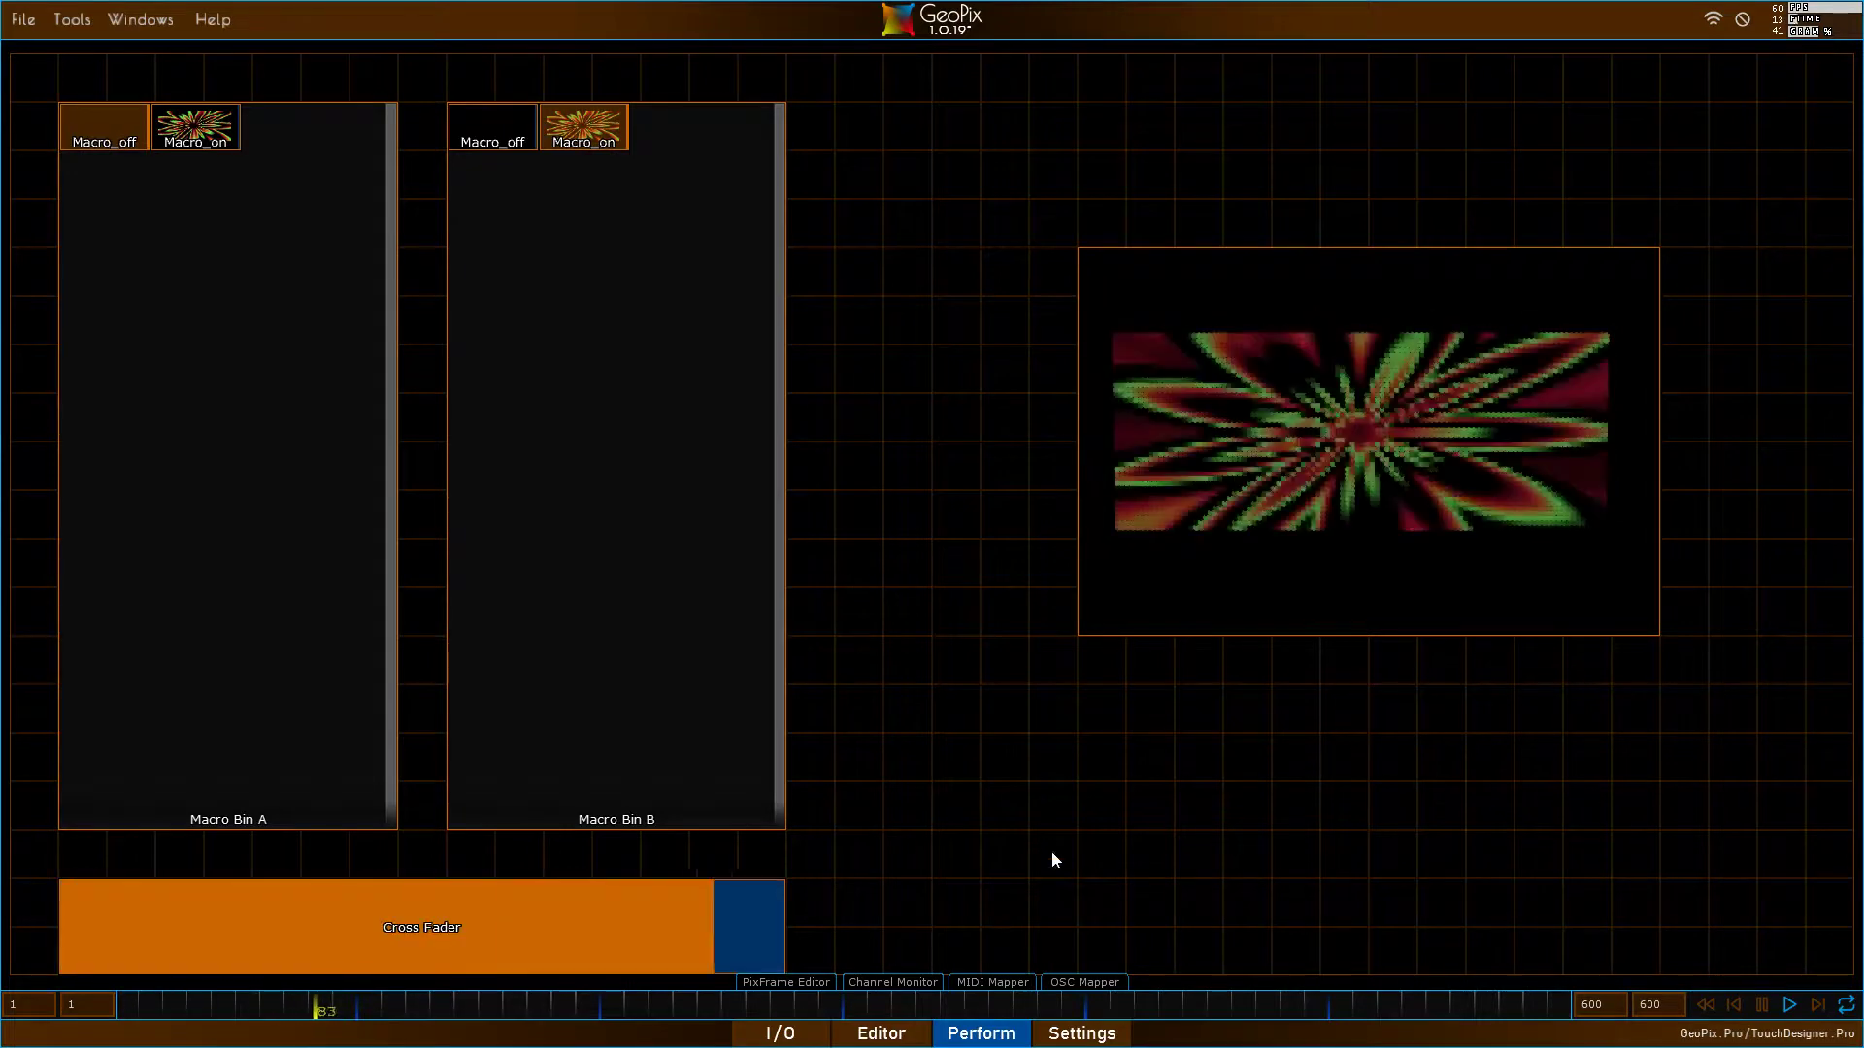
- Delete the Cross Fader, Macro Bin B and Macro Bin A from the Perform layout
left_click(1010, 1034)
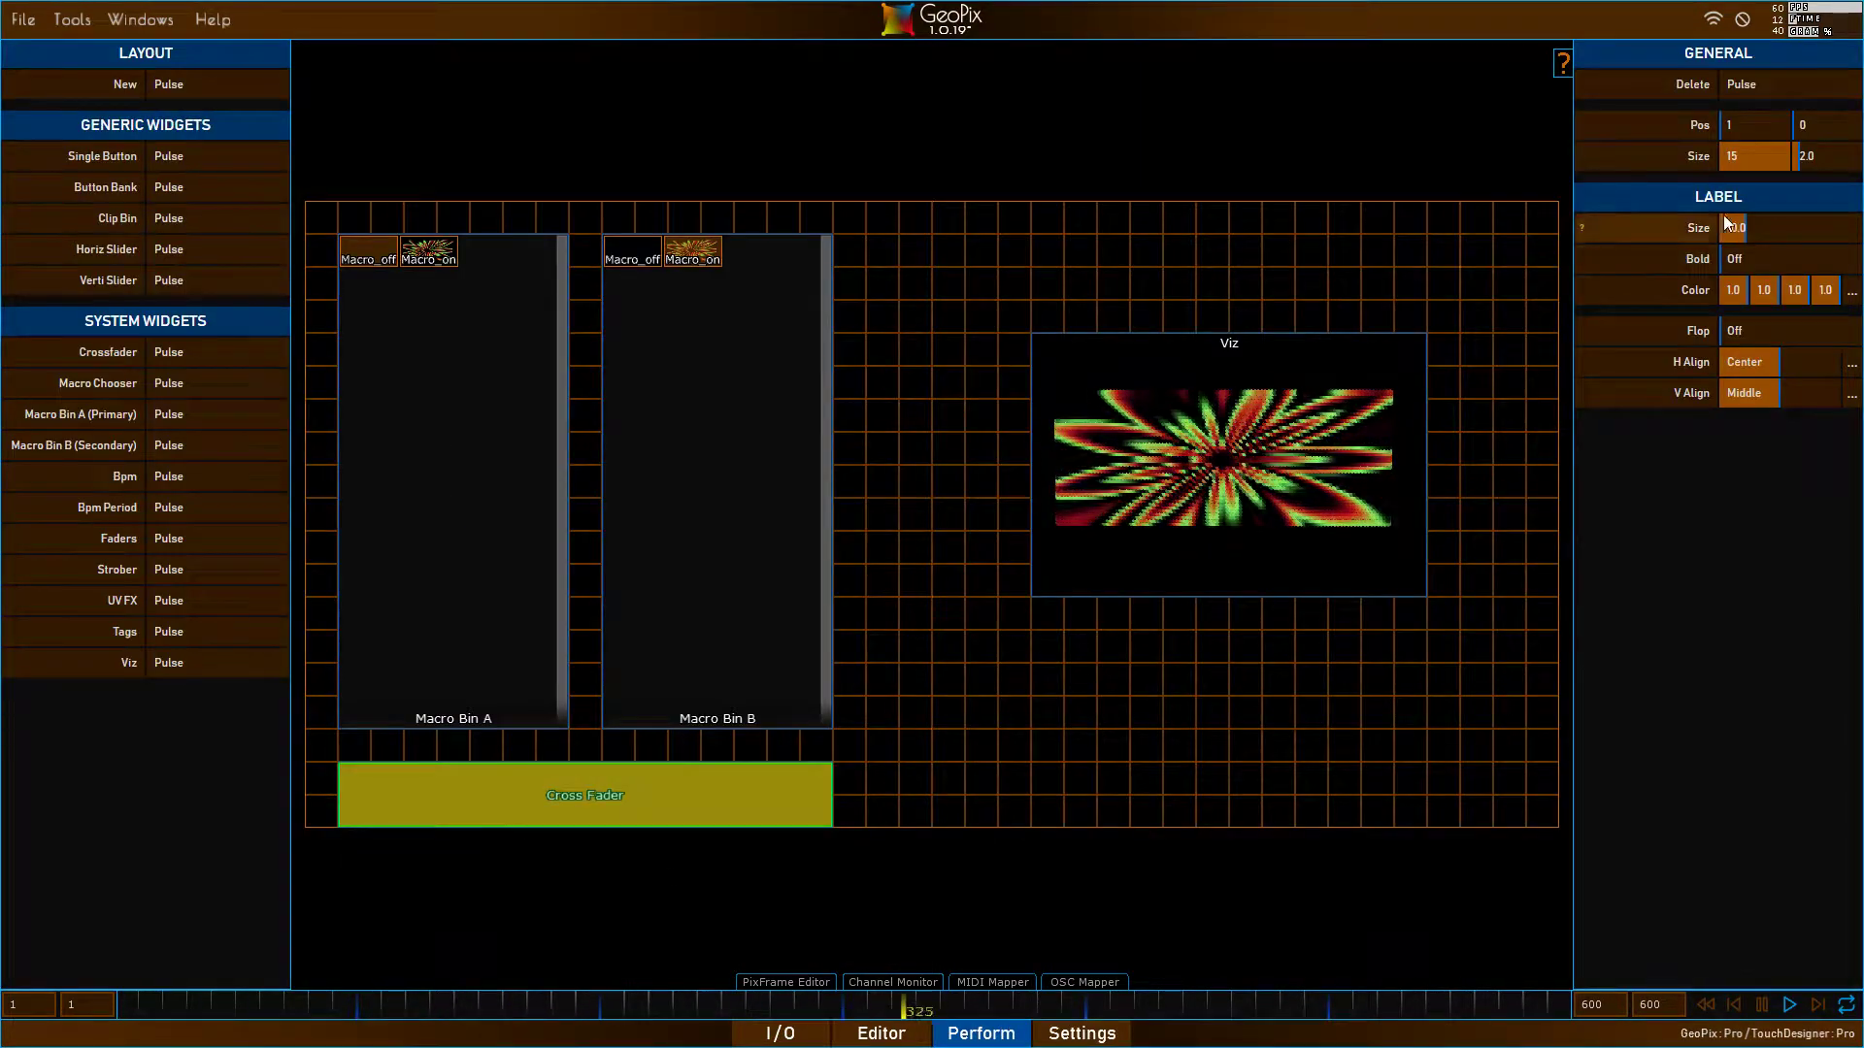
left_click(1788, 84)
left_click(756, 464)
left_click(1774, 86)
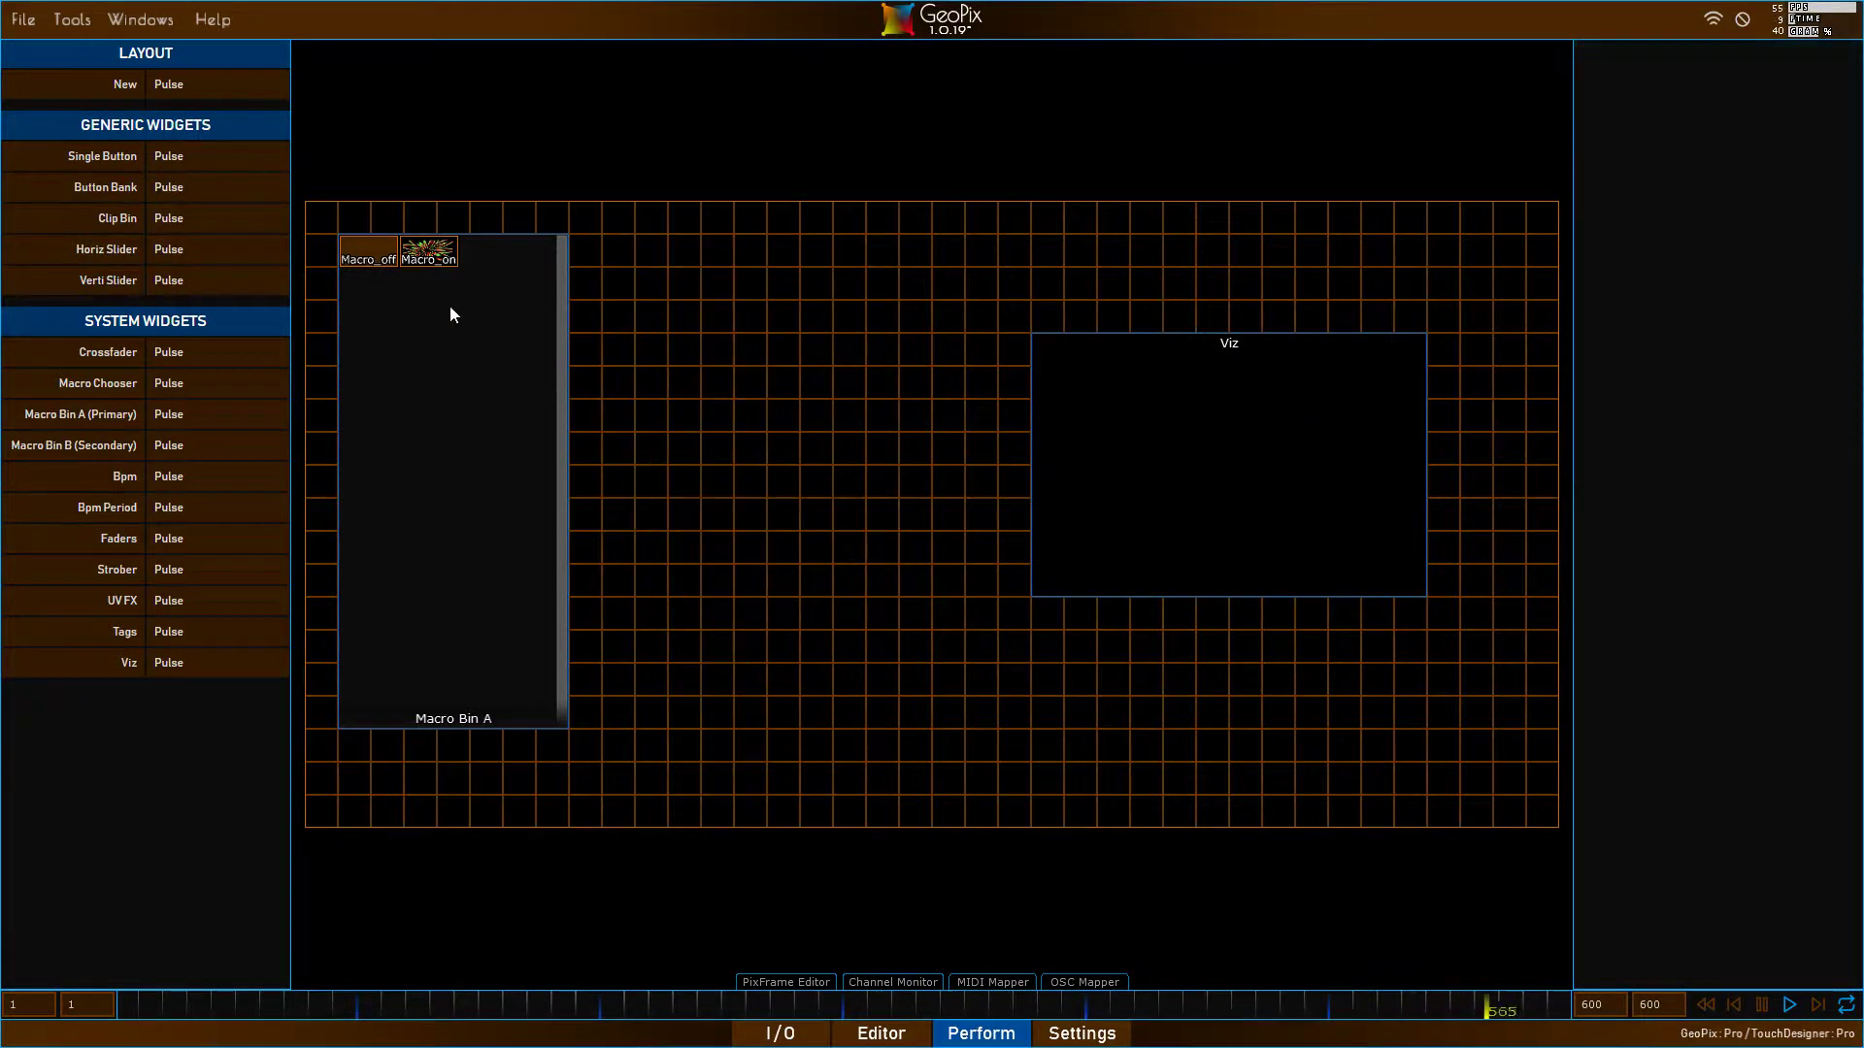
left_click(451, 306)
left_click(1796, 83)
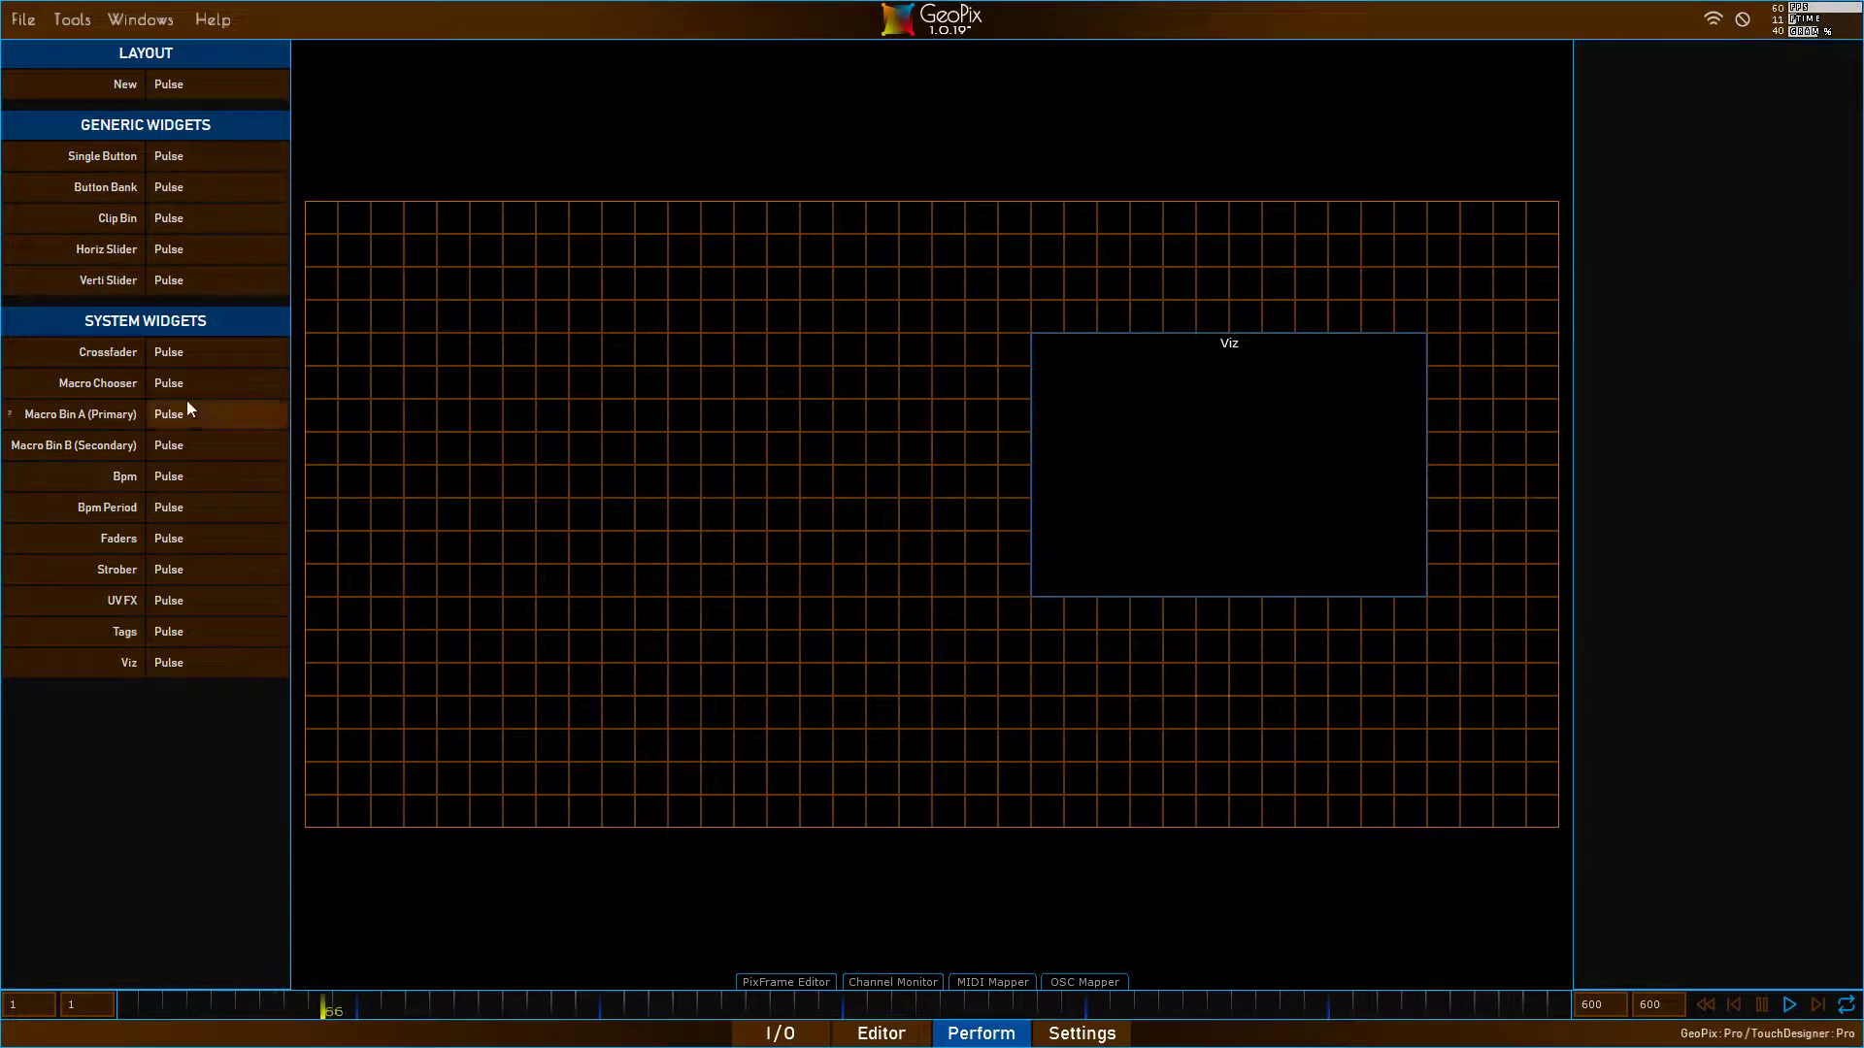
- Add a Macro Chooser widget beside the Viz widget at position 11, 11, enlarged to about 6 x 4 cells
mouse_move(12, 386)
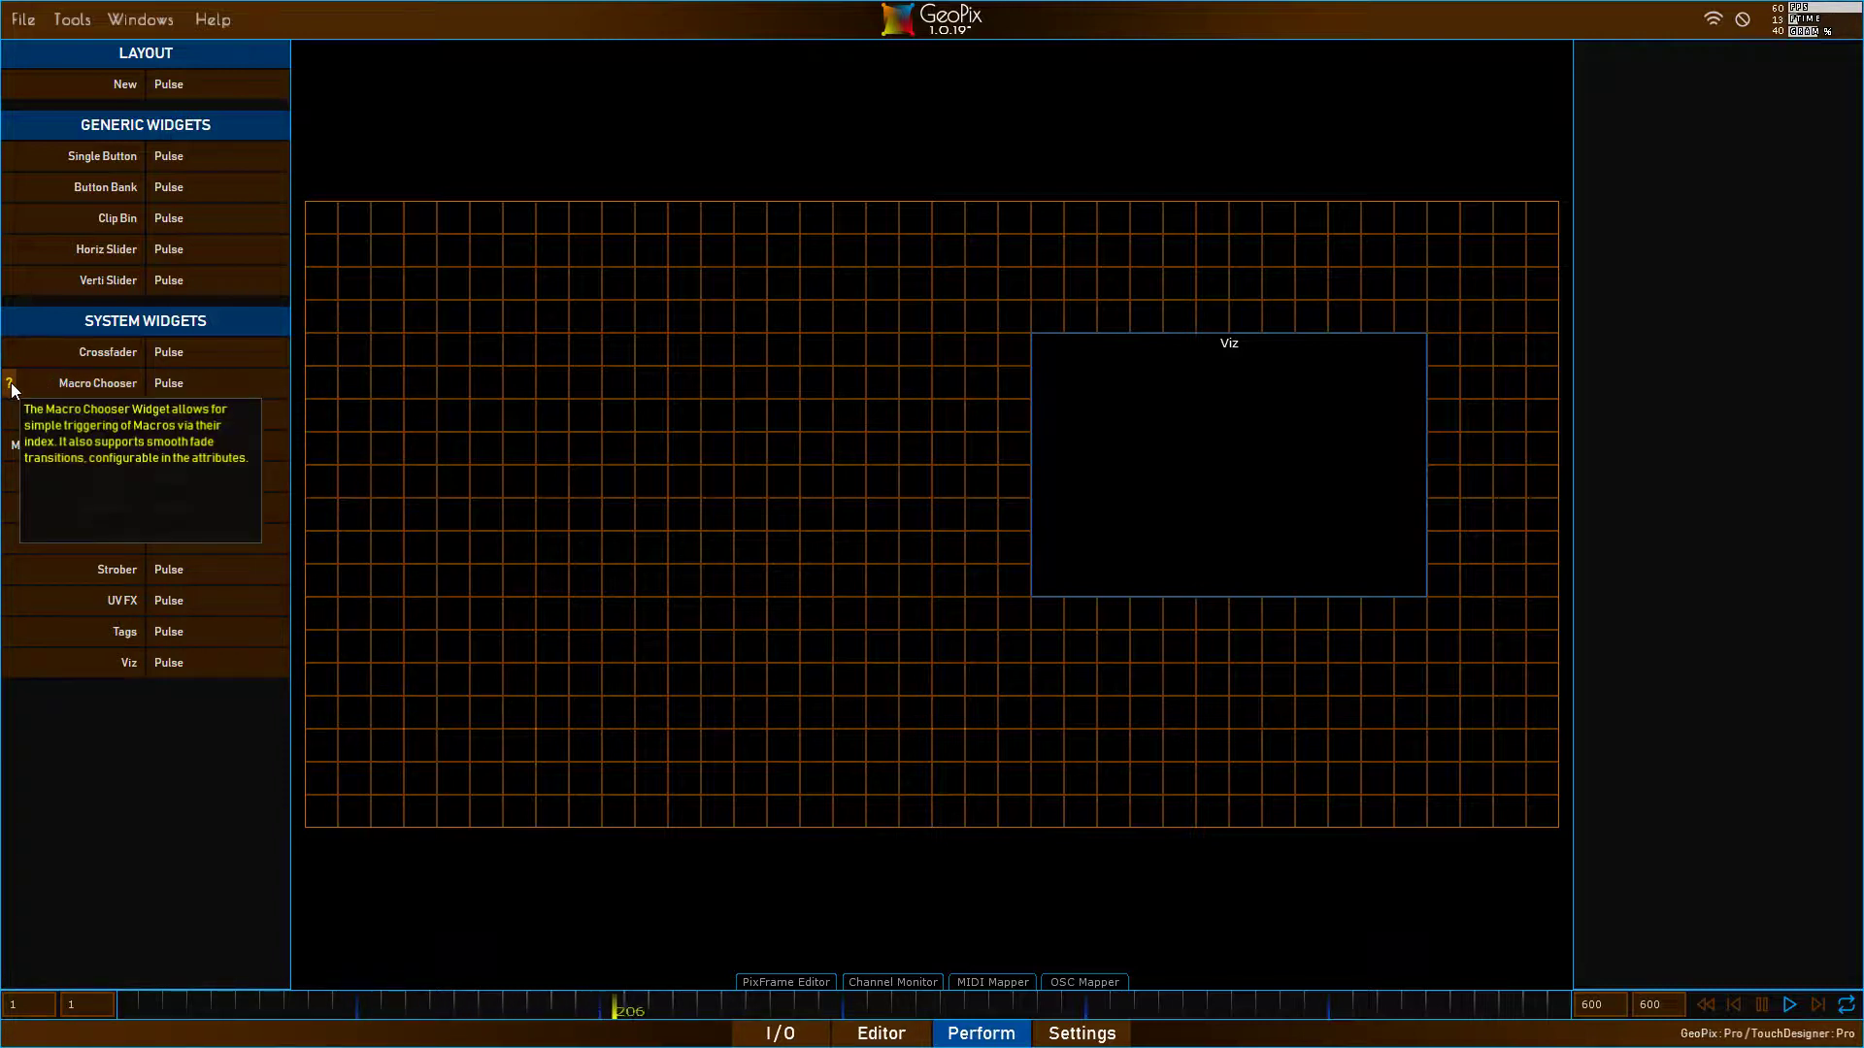
left_click(217, 384)
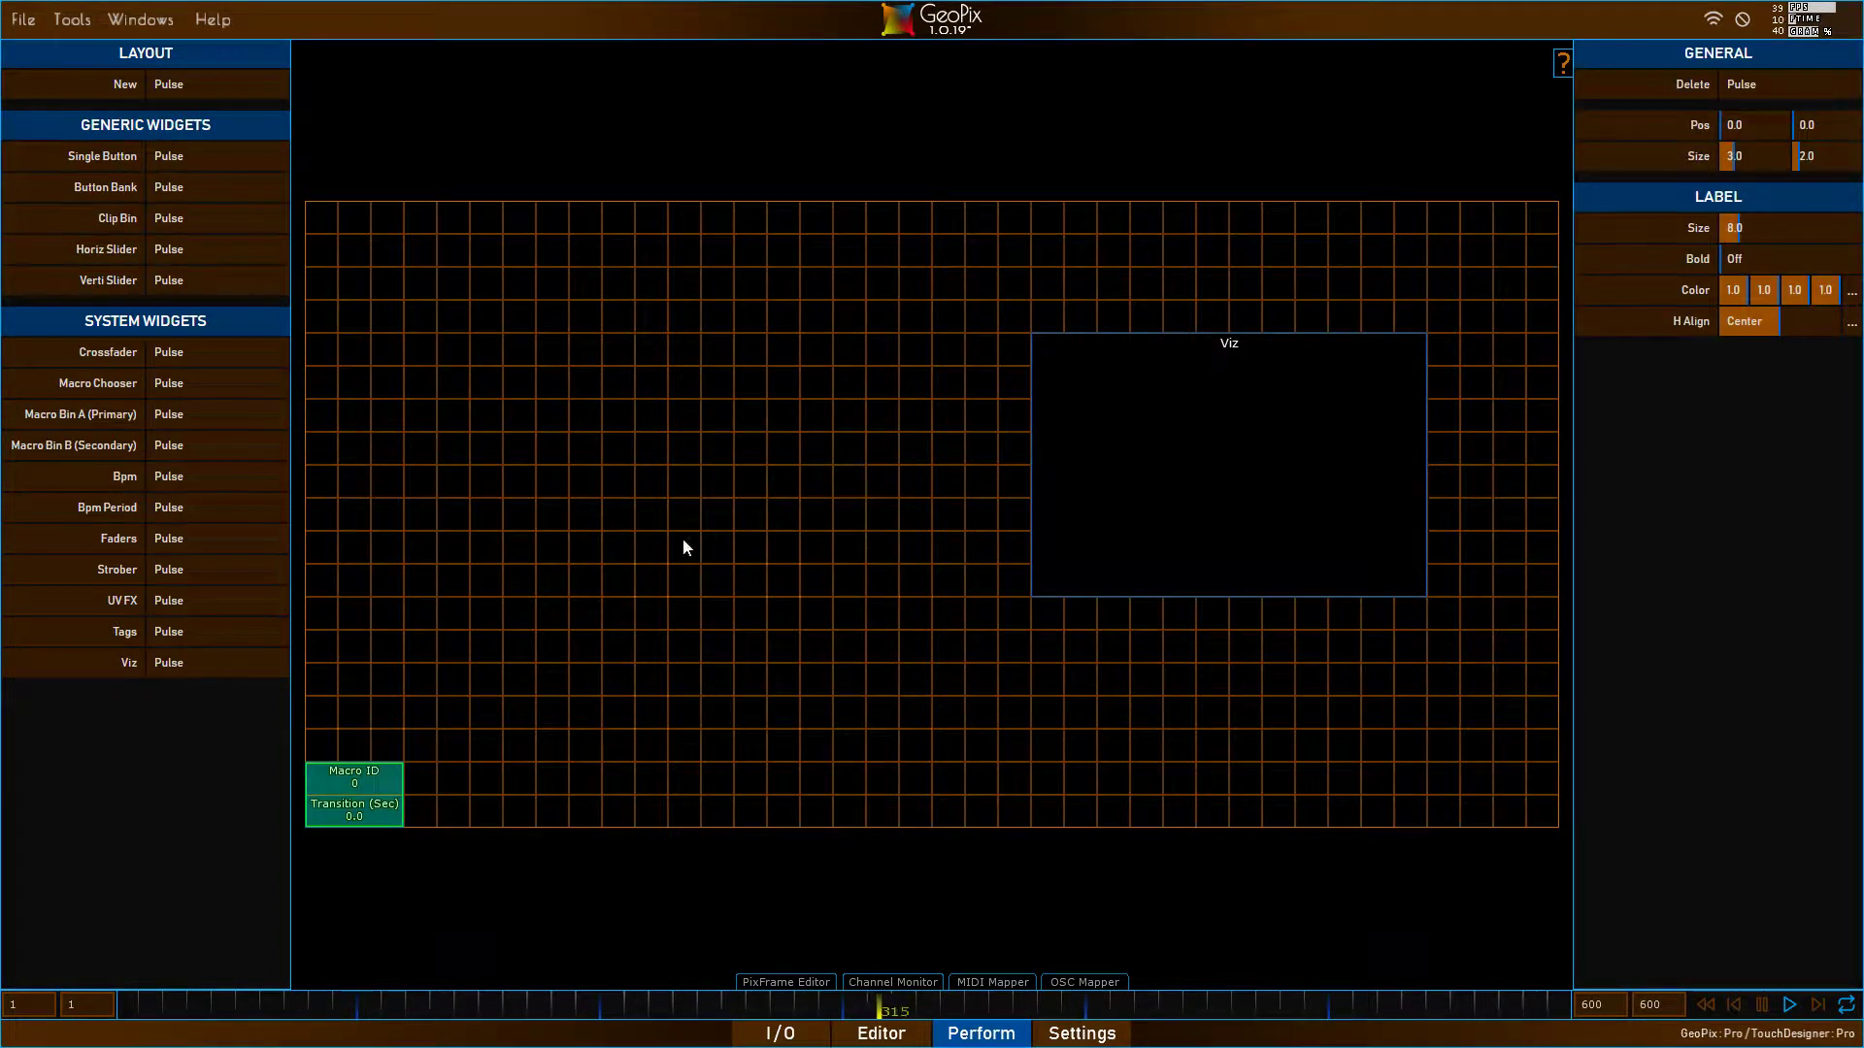
left_click_drag(351, 781, 472, 399)
left_click_drag(503, 334, 843, 396)
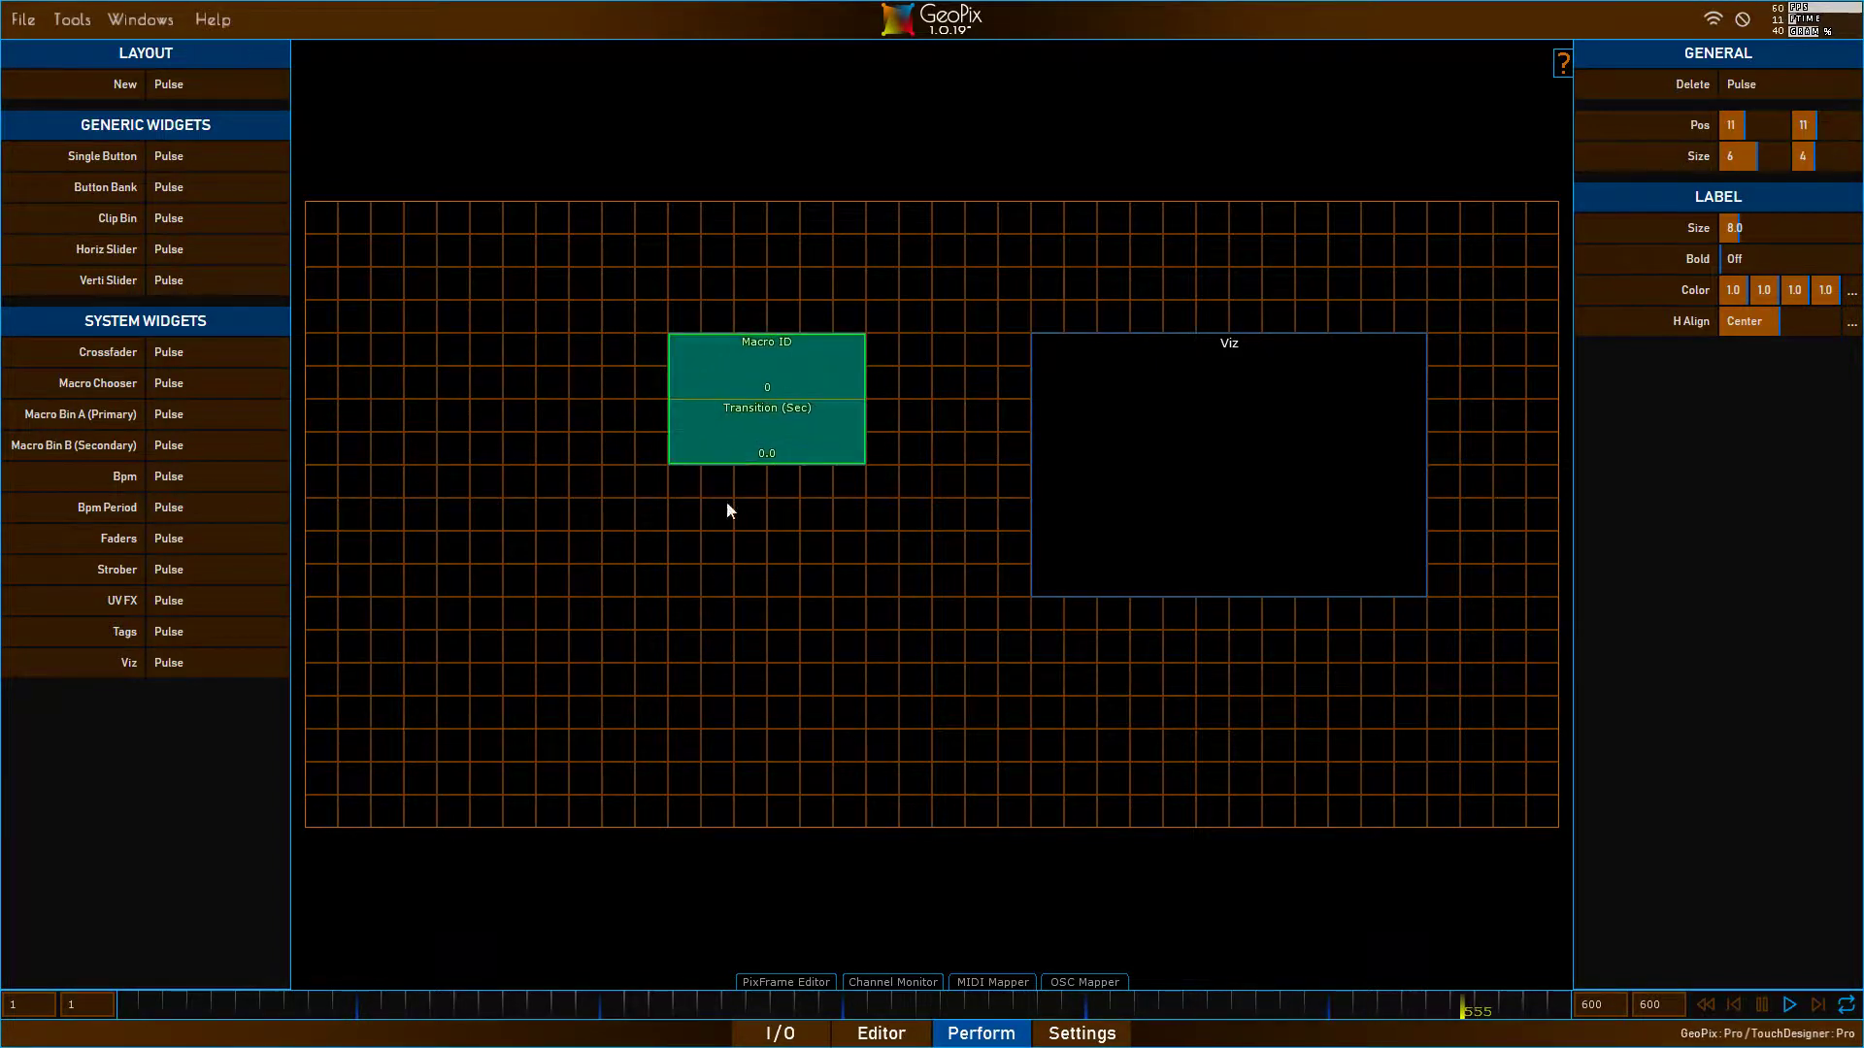
- Leave layout editing and trigger the macros through the Macro Chooser by setting Macro ID to 1 and back to 0
left_click(982, 1033)
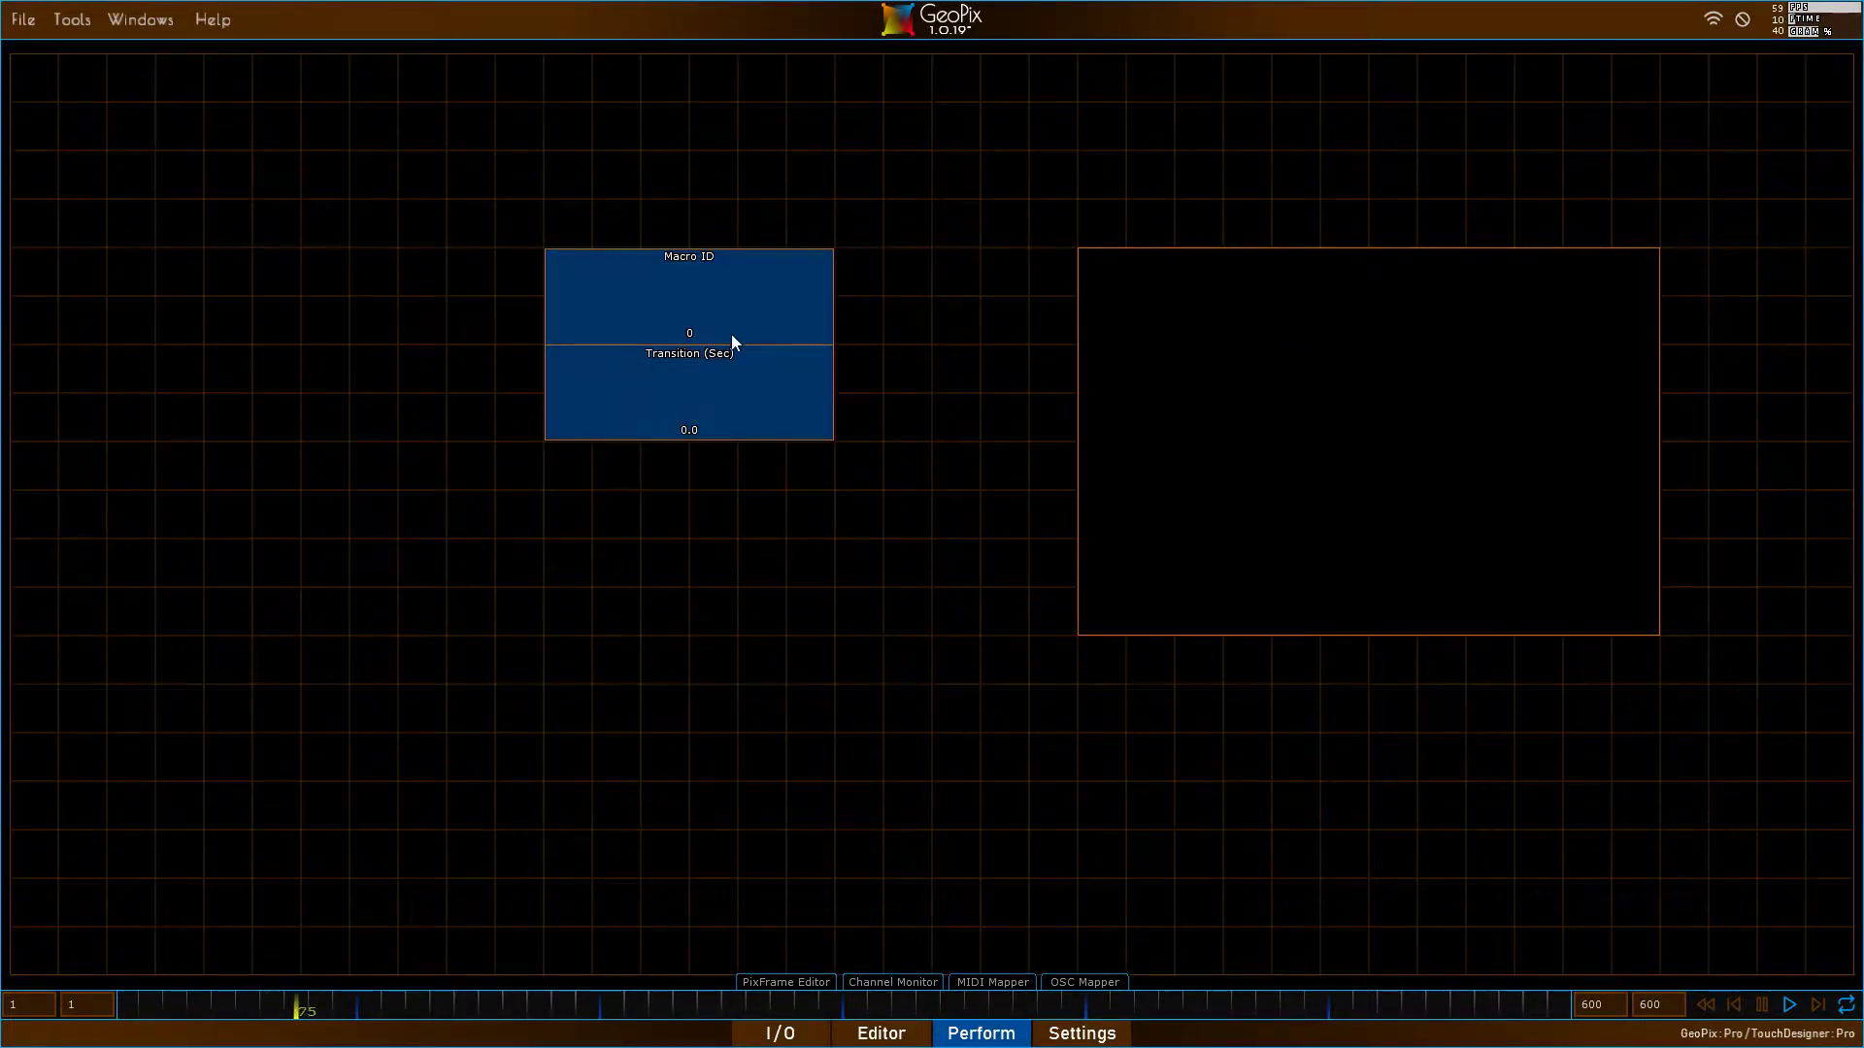
left_click(732, 339)
type("1")
key("Return")
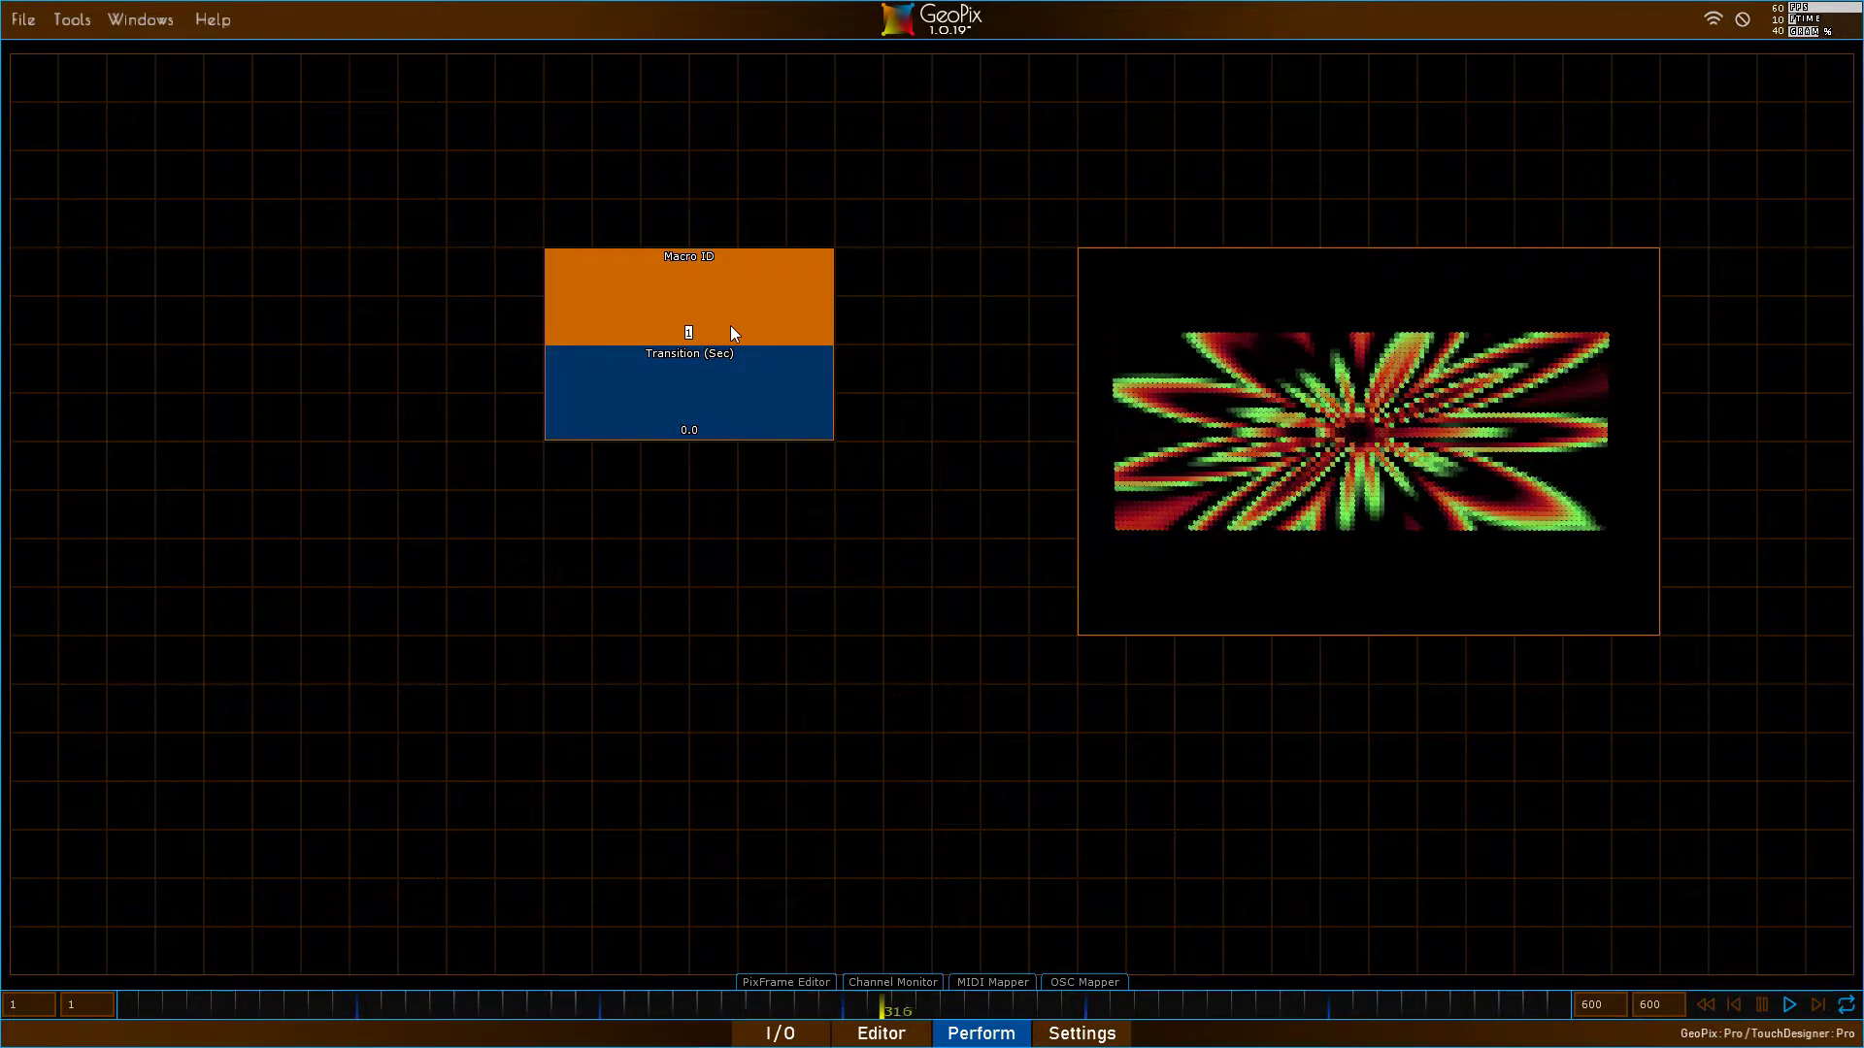
key("BackSpace")
type("0")
key("Return")
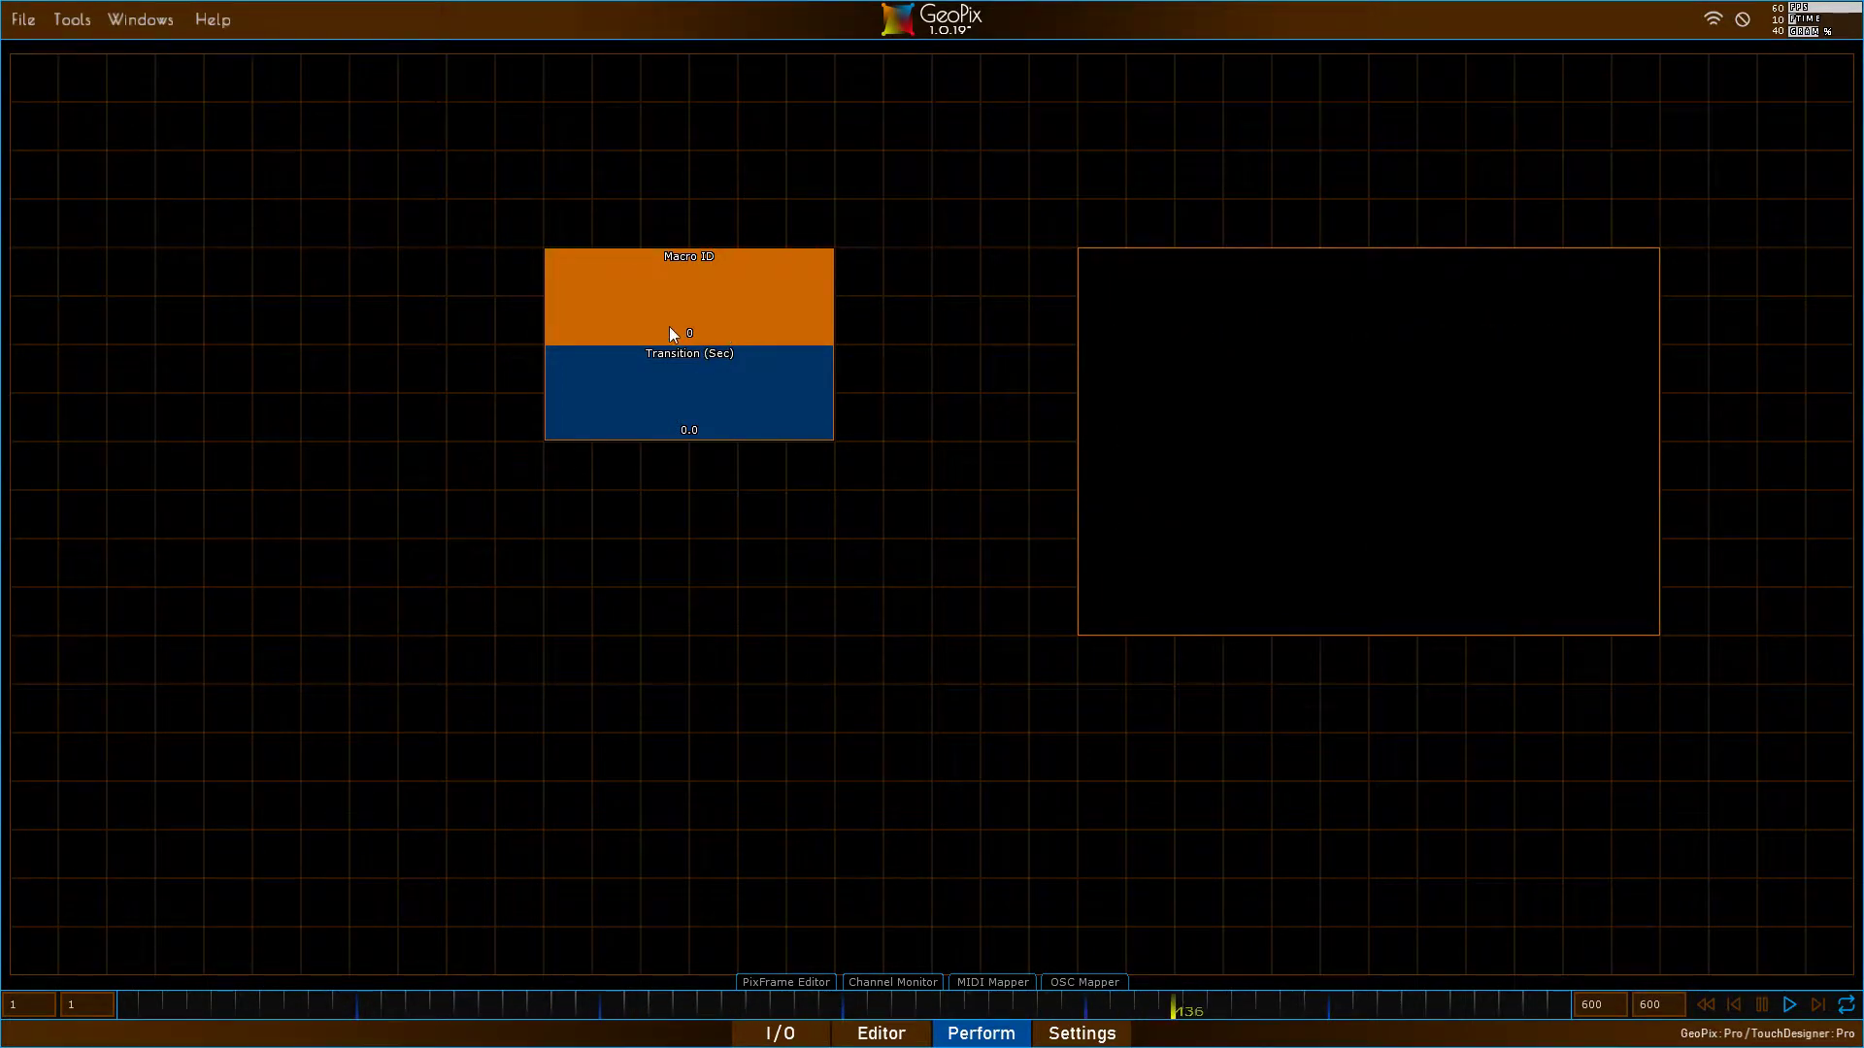
- Check the order of the macros in the Editor's macro list and close the list
left_click(913, 1038)
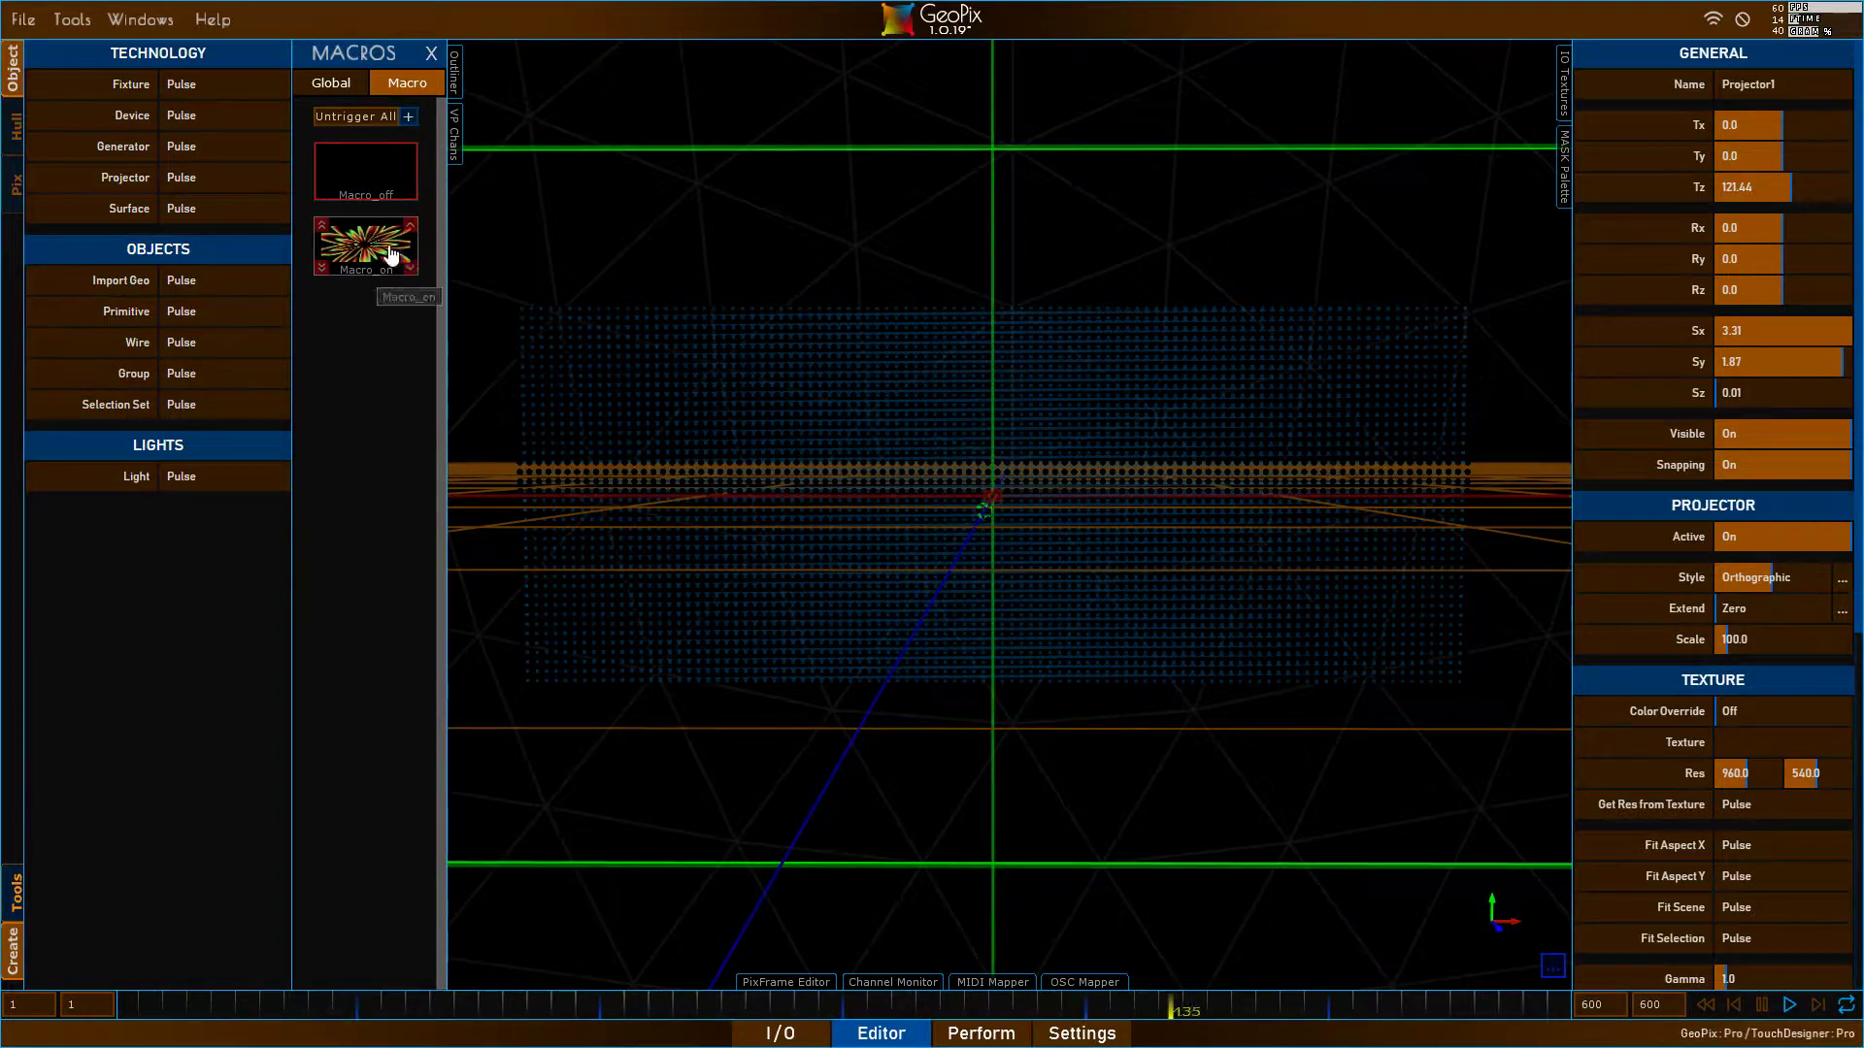
left_click(430, 53)
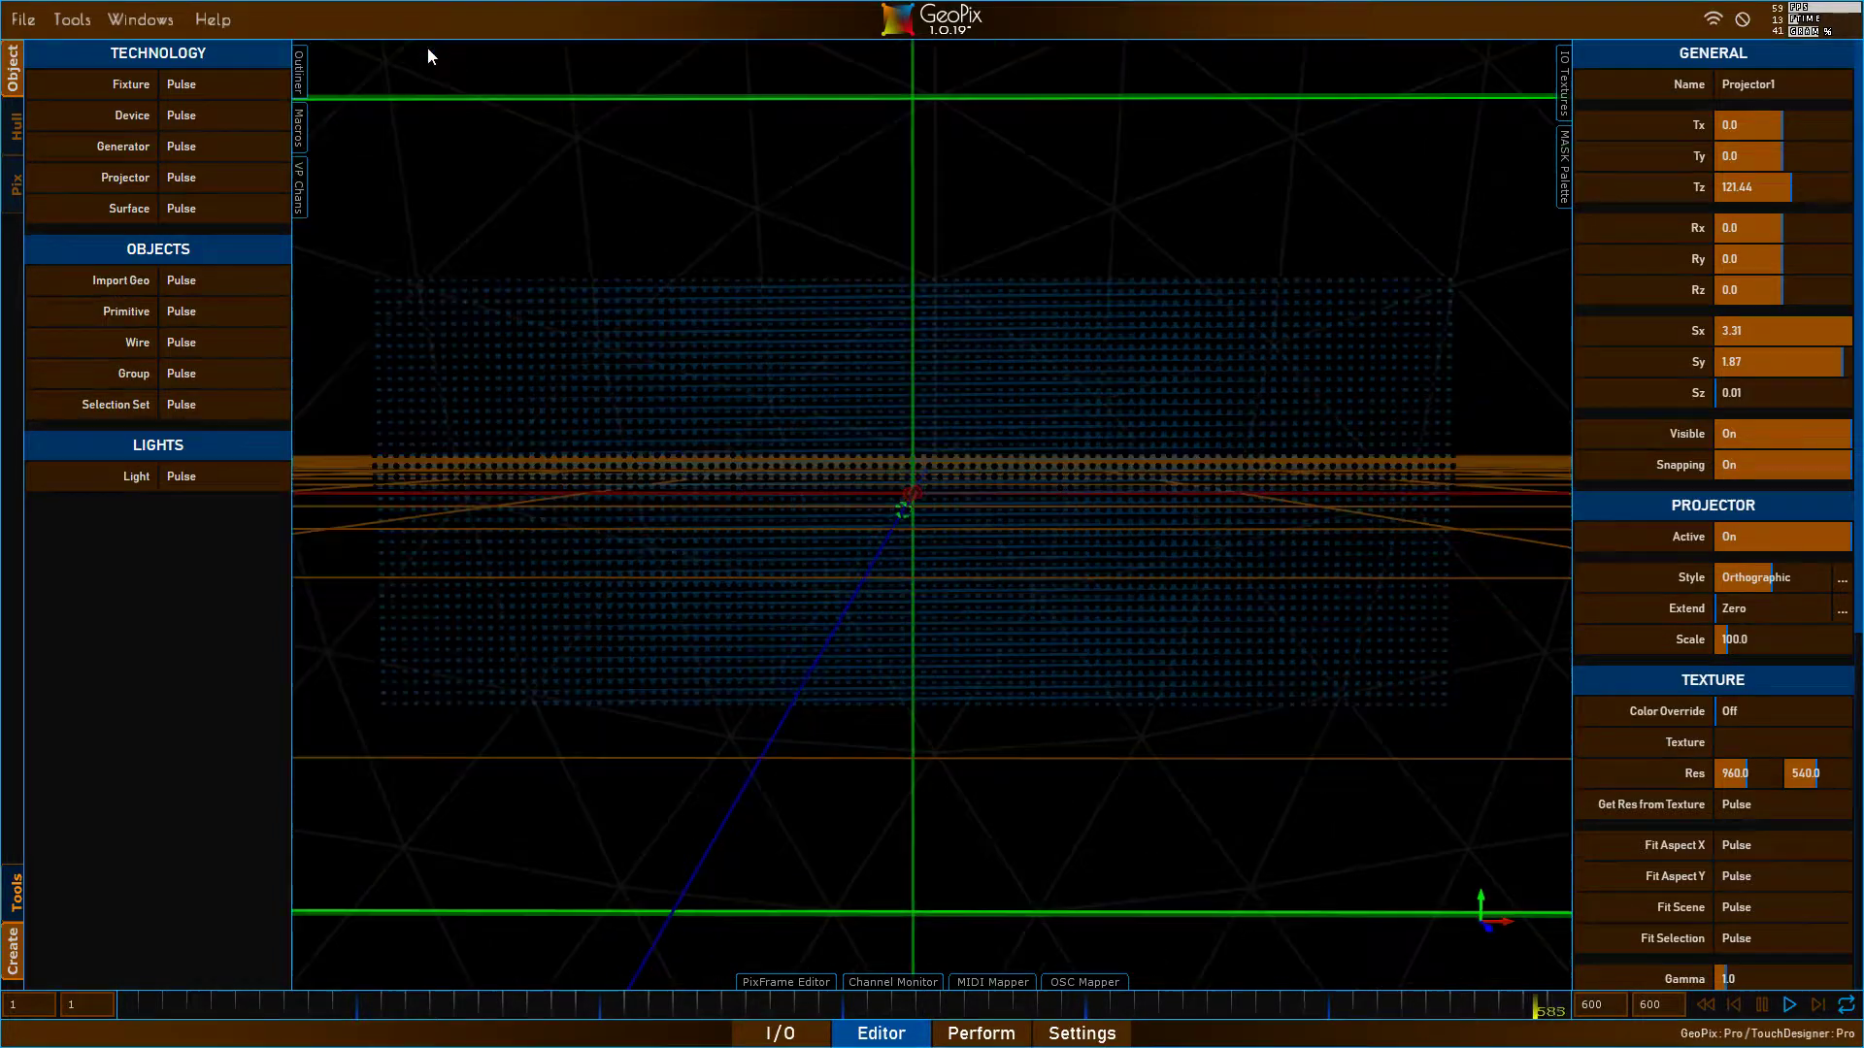
left_click(301, 133)
left_click(430, 54)
- Set the Macro Chooser's transition to 1.0 second and test it by fading to Macro ID 1 and back to 0
left_click(1003, 1029)
left_click(699, 429)
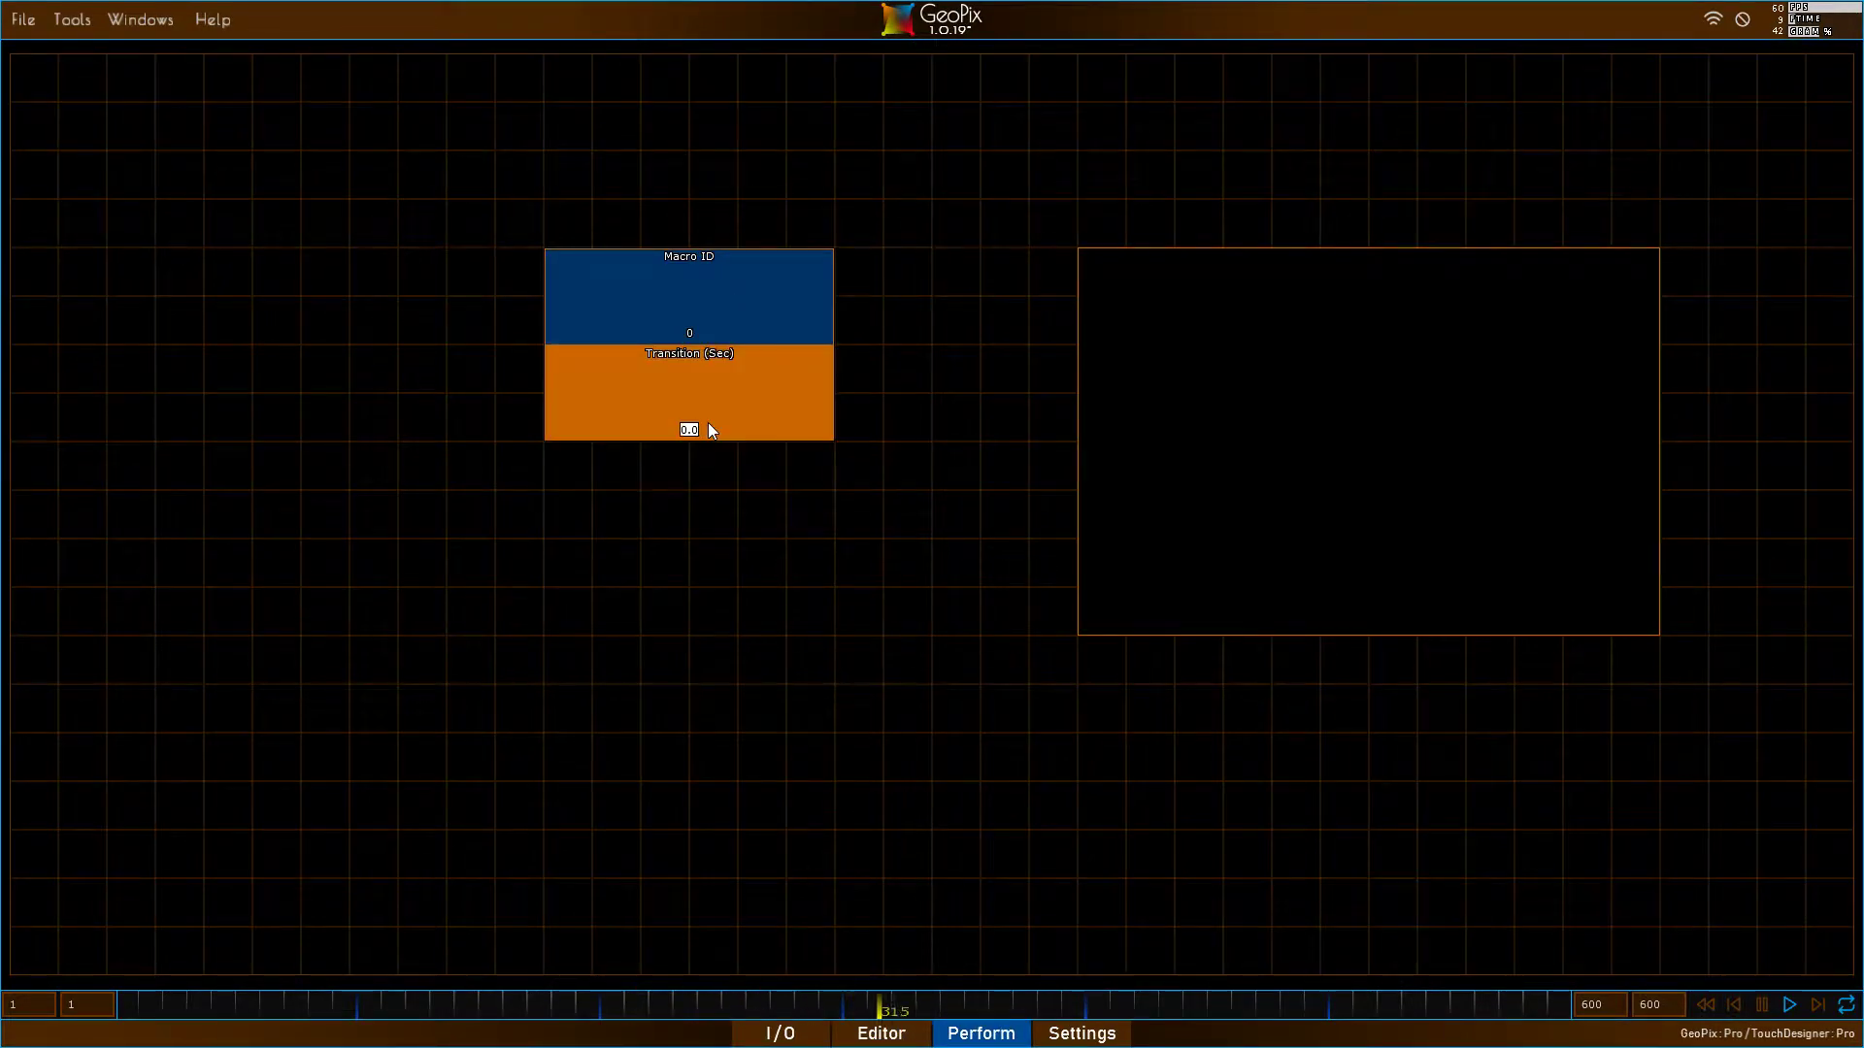
left_click(730, 338)
key("Return")
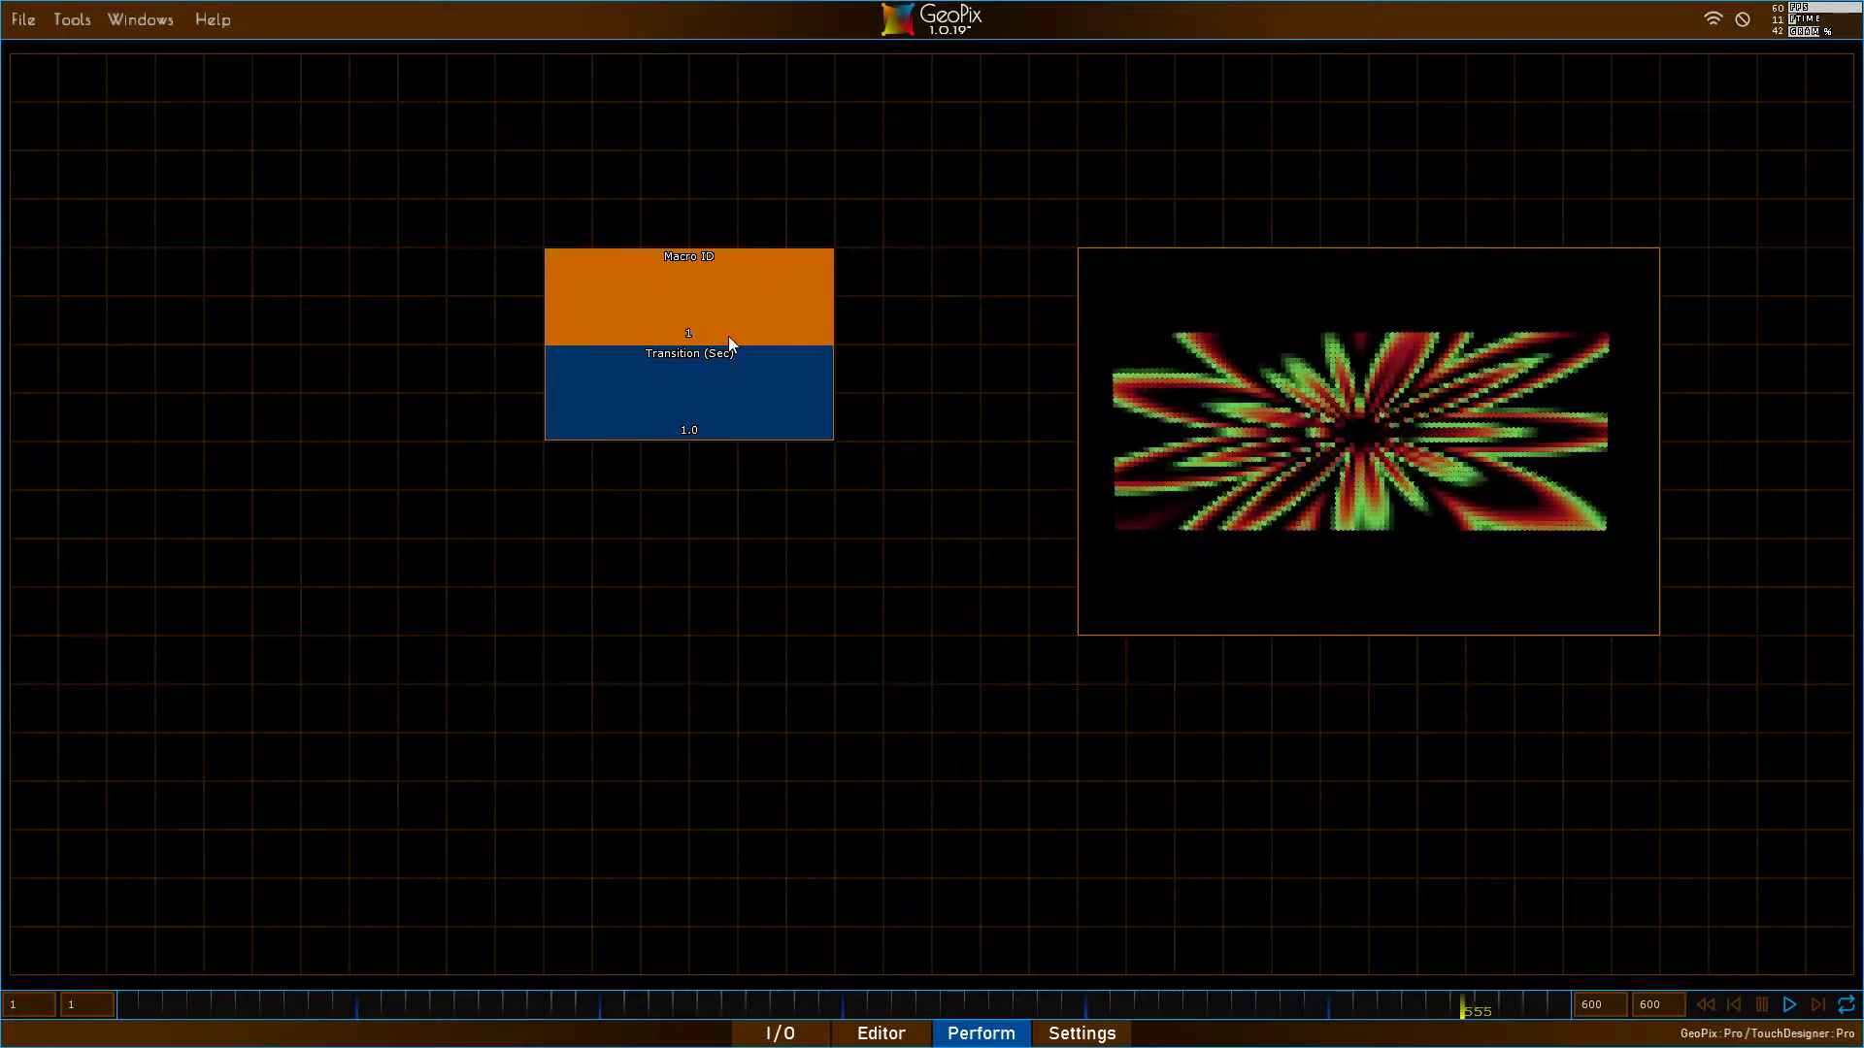
type("0")
key("Return")
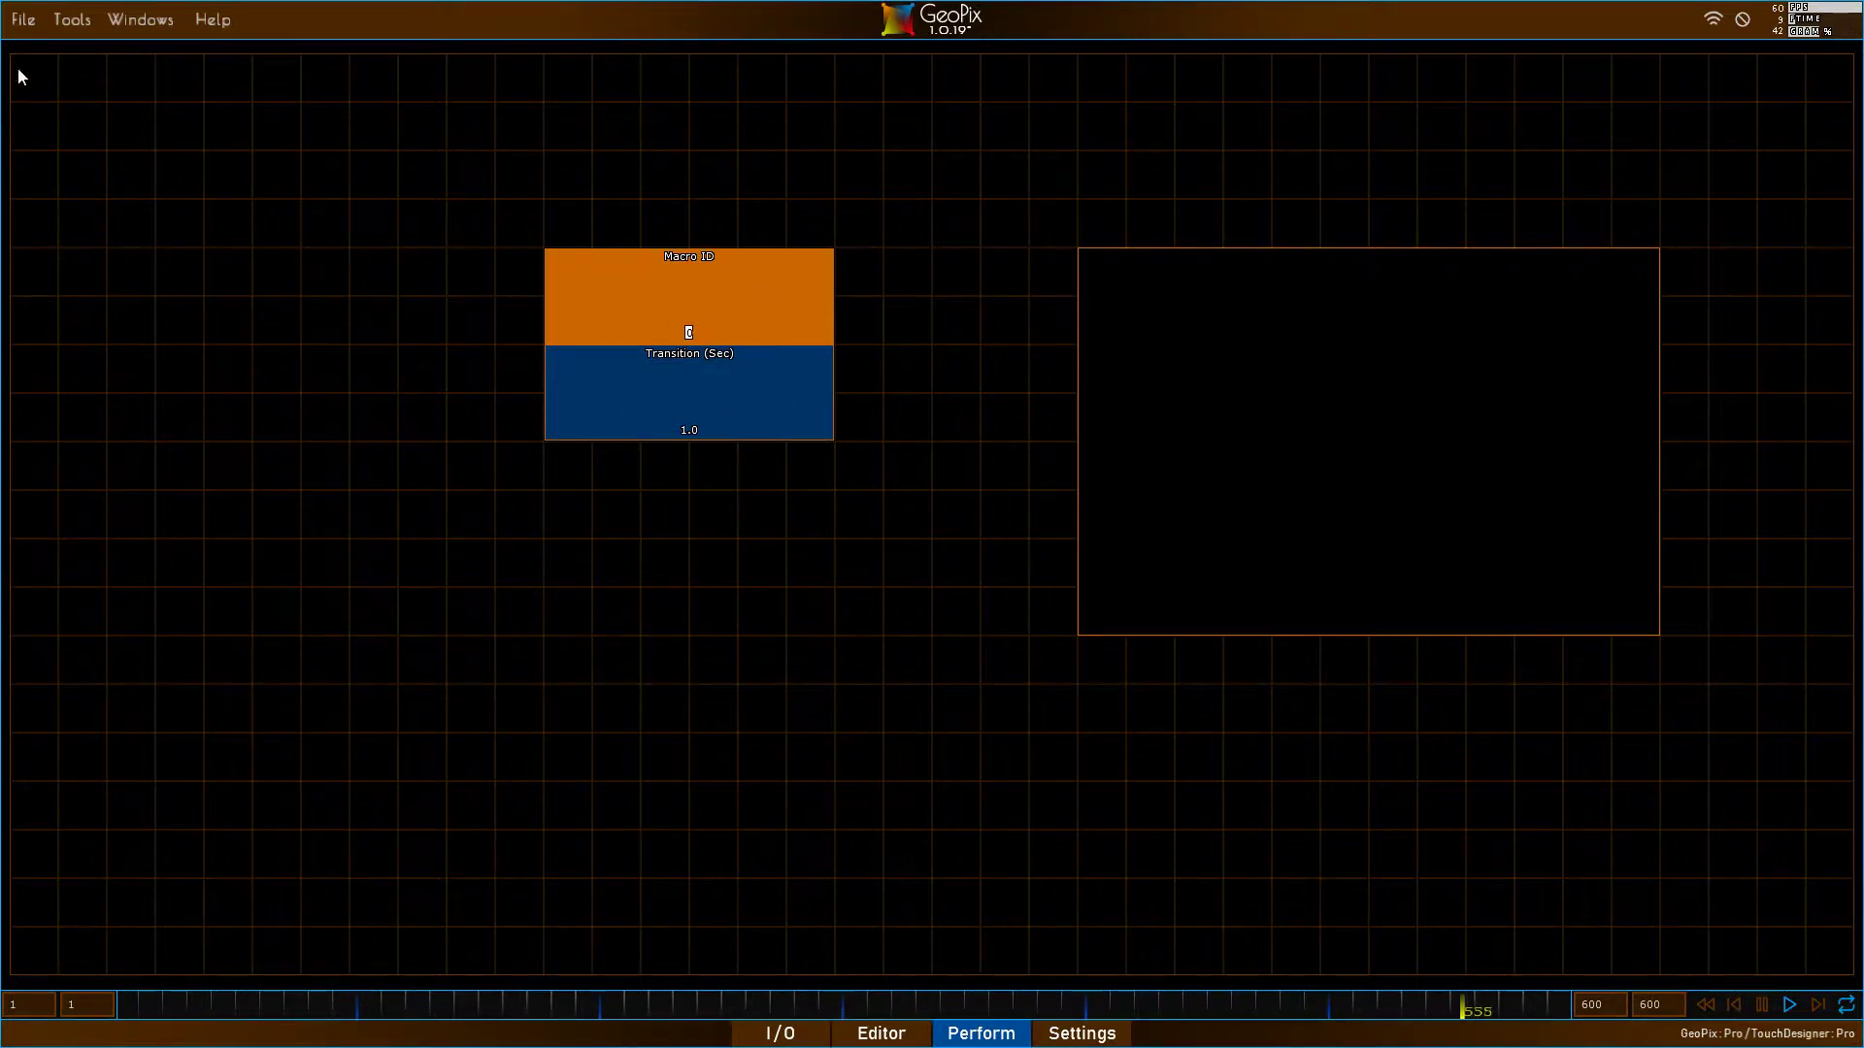
- Open the Schedule Editor and move it so its create settings, entries and attributes are fully visible
left_click(72, 27)
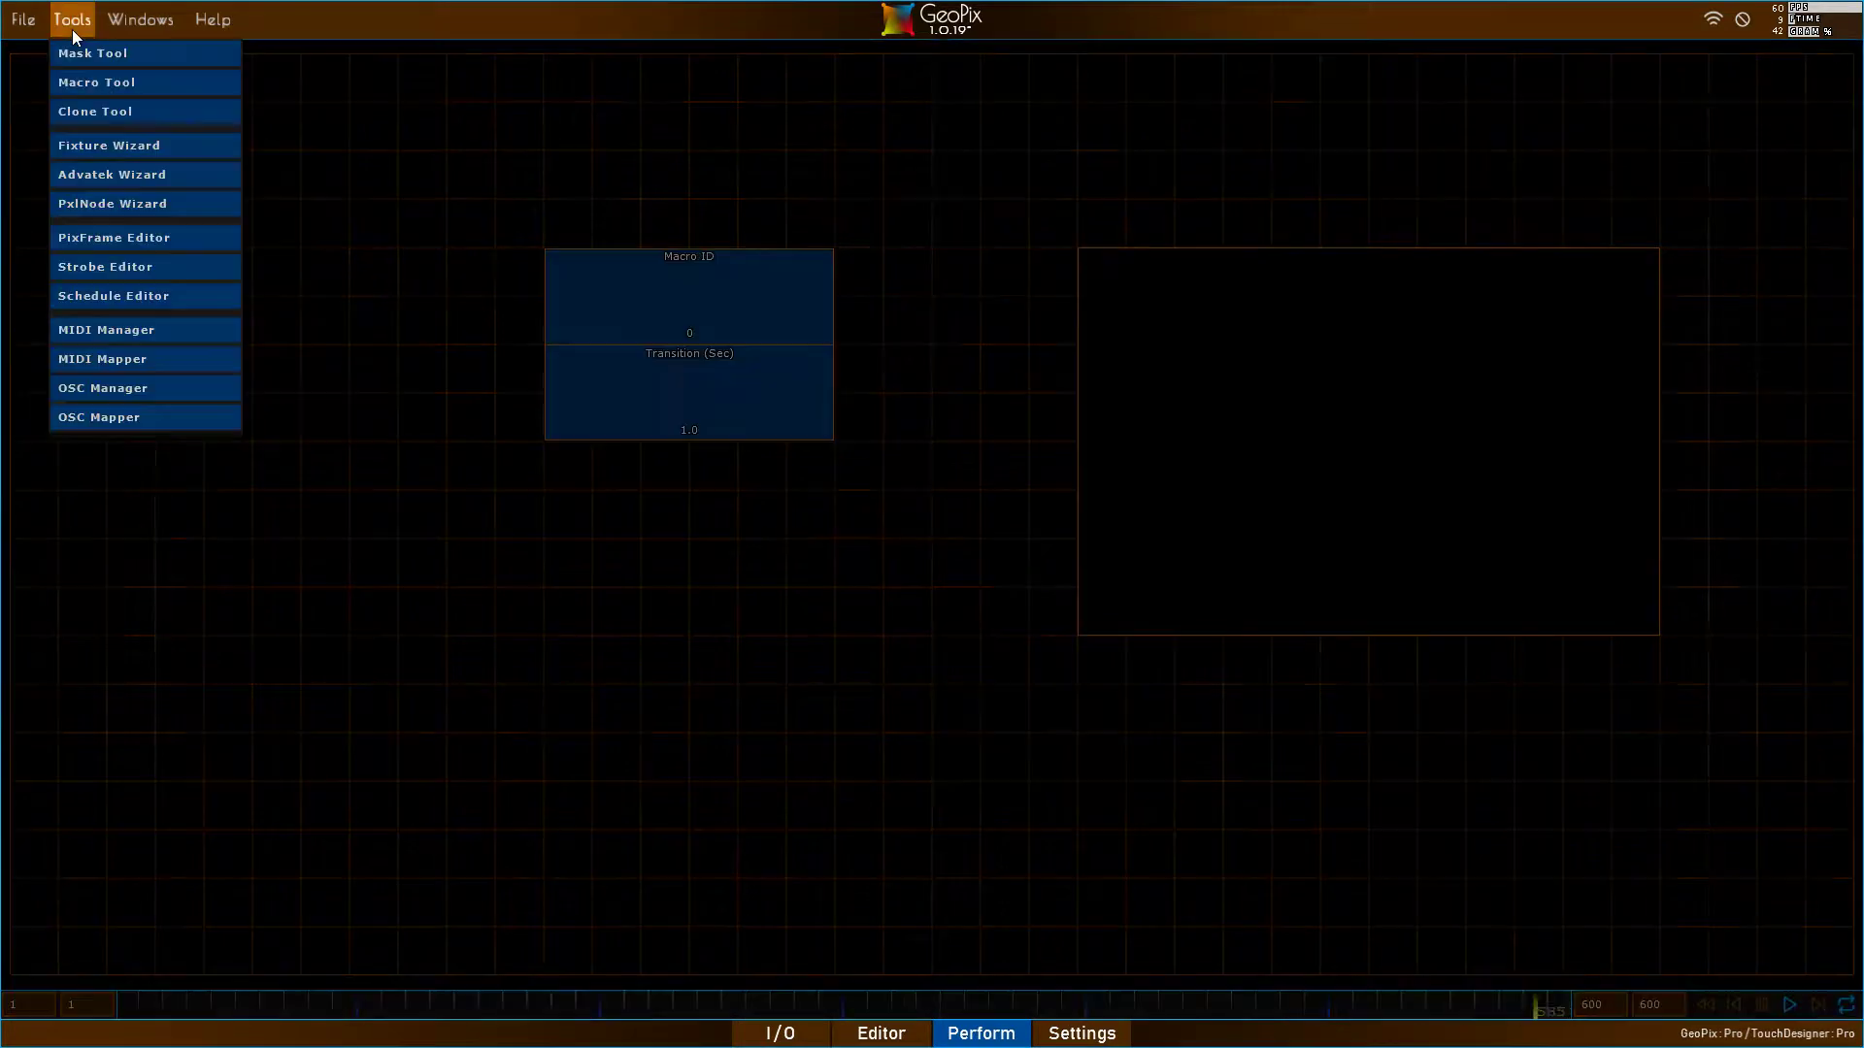
left_click(119, 299)
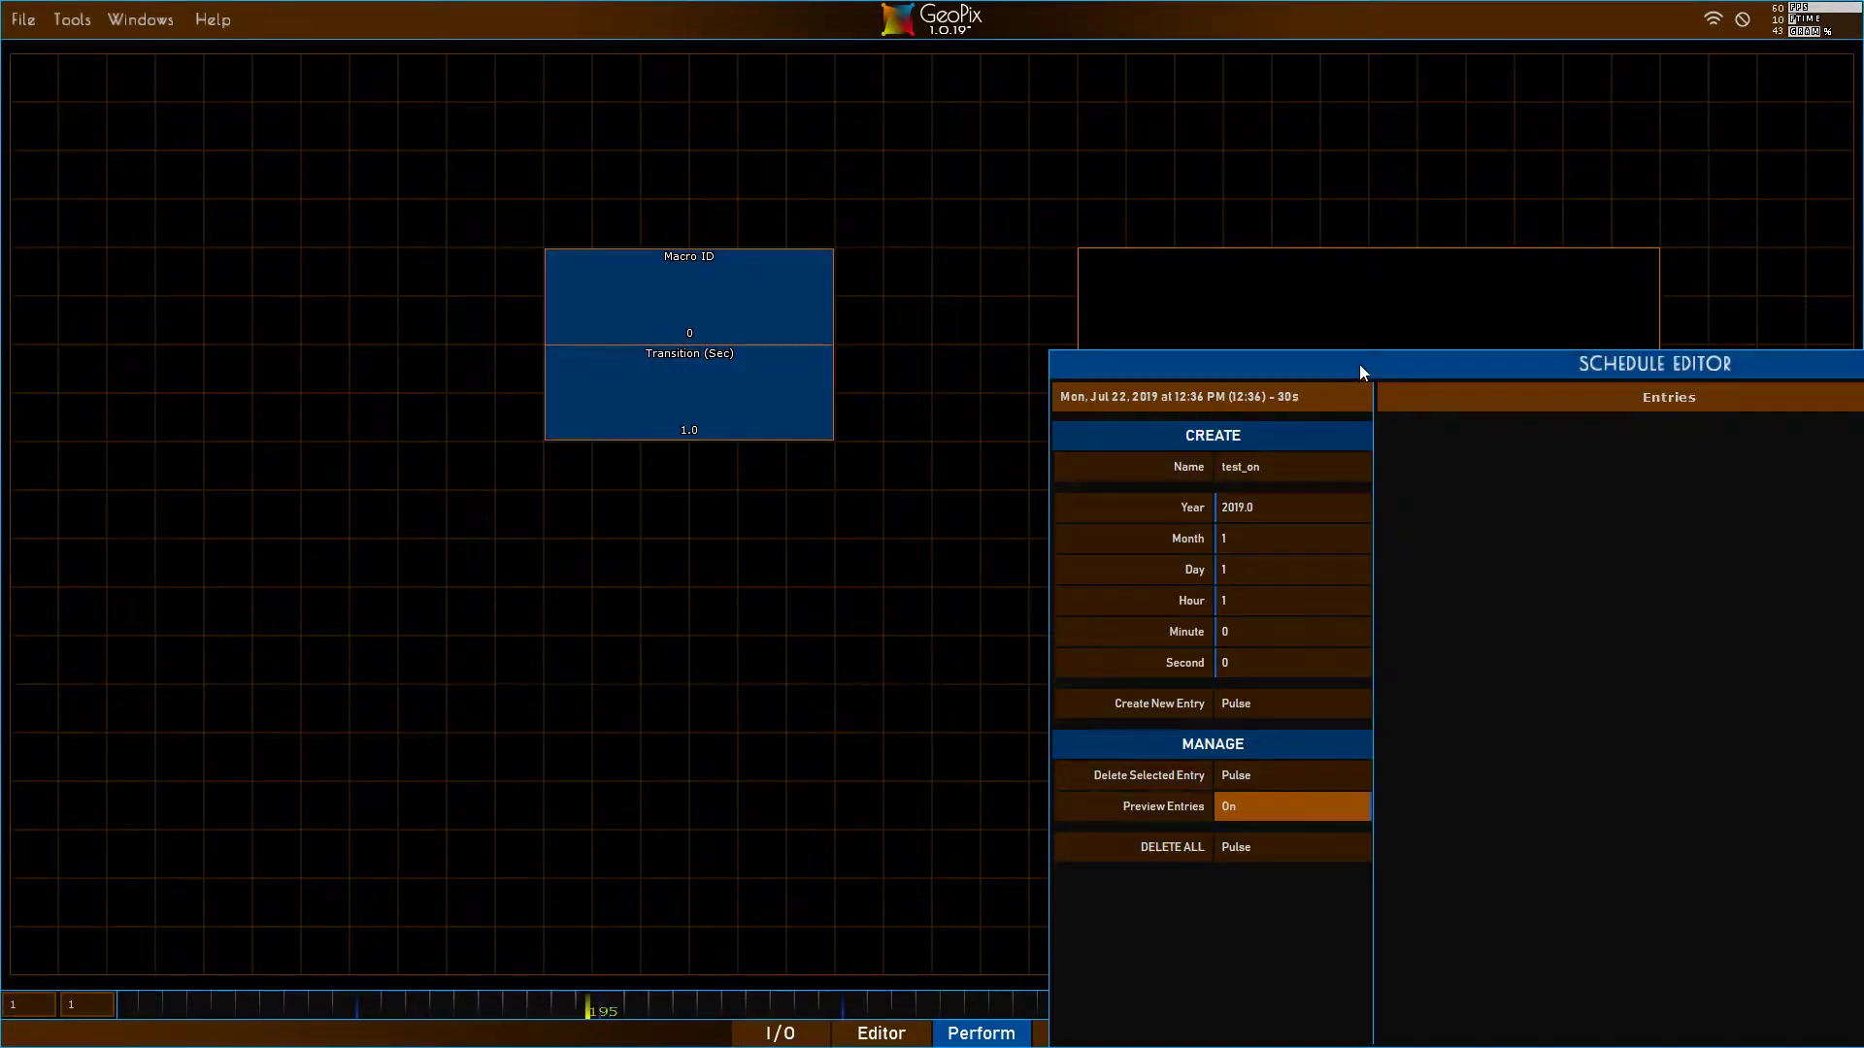
left_click_drag(1359, 364, 870, 258)
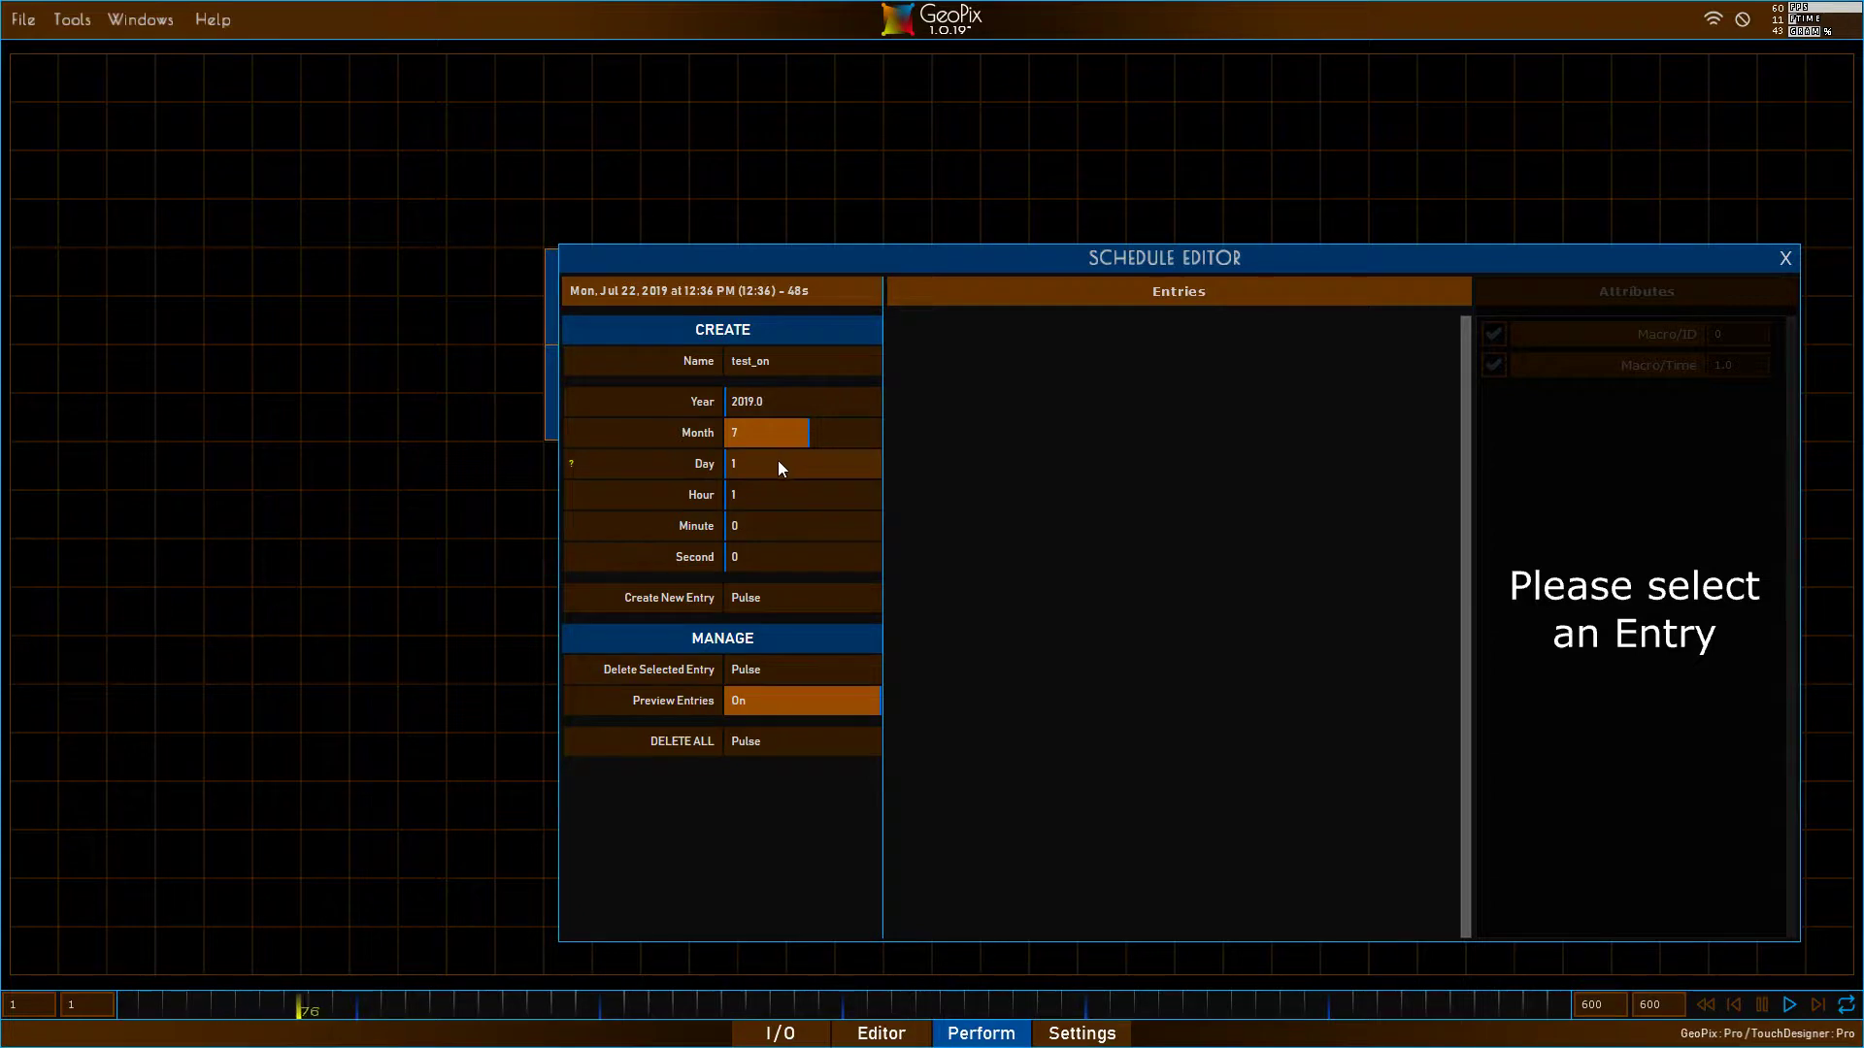
- Create a schedule entry named test_on for July 22, 2019 at hour 12, minute 38, second 0
scroll(785, 464, "up", 17)
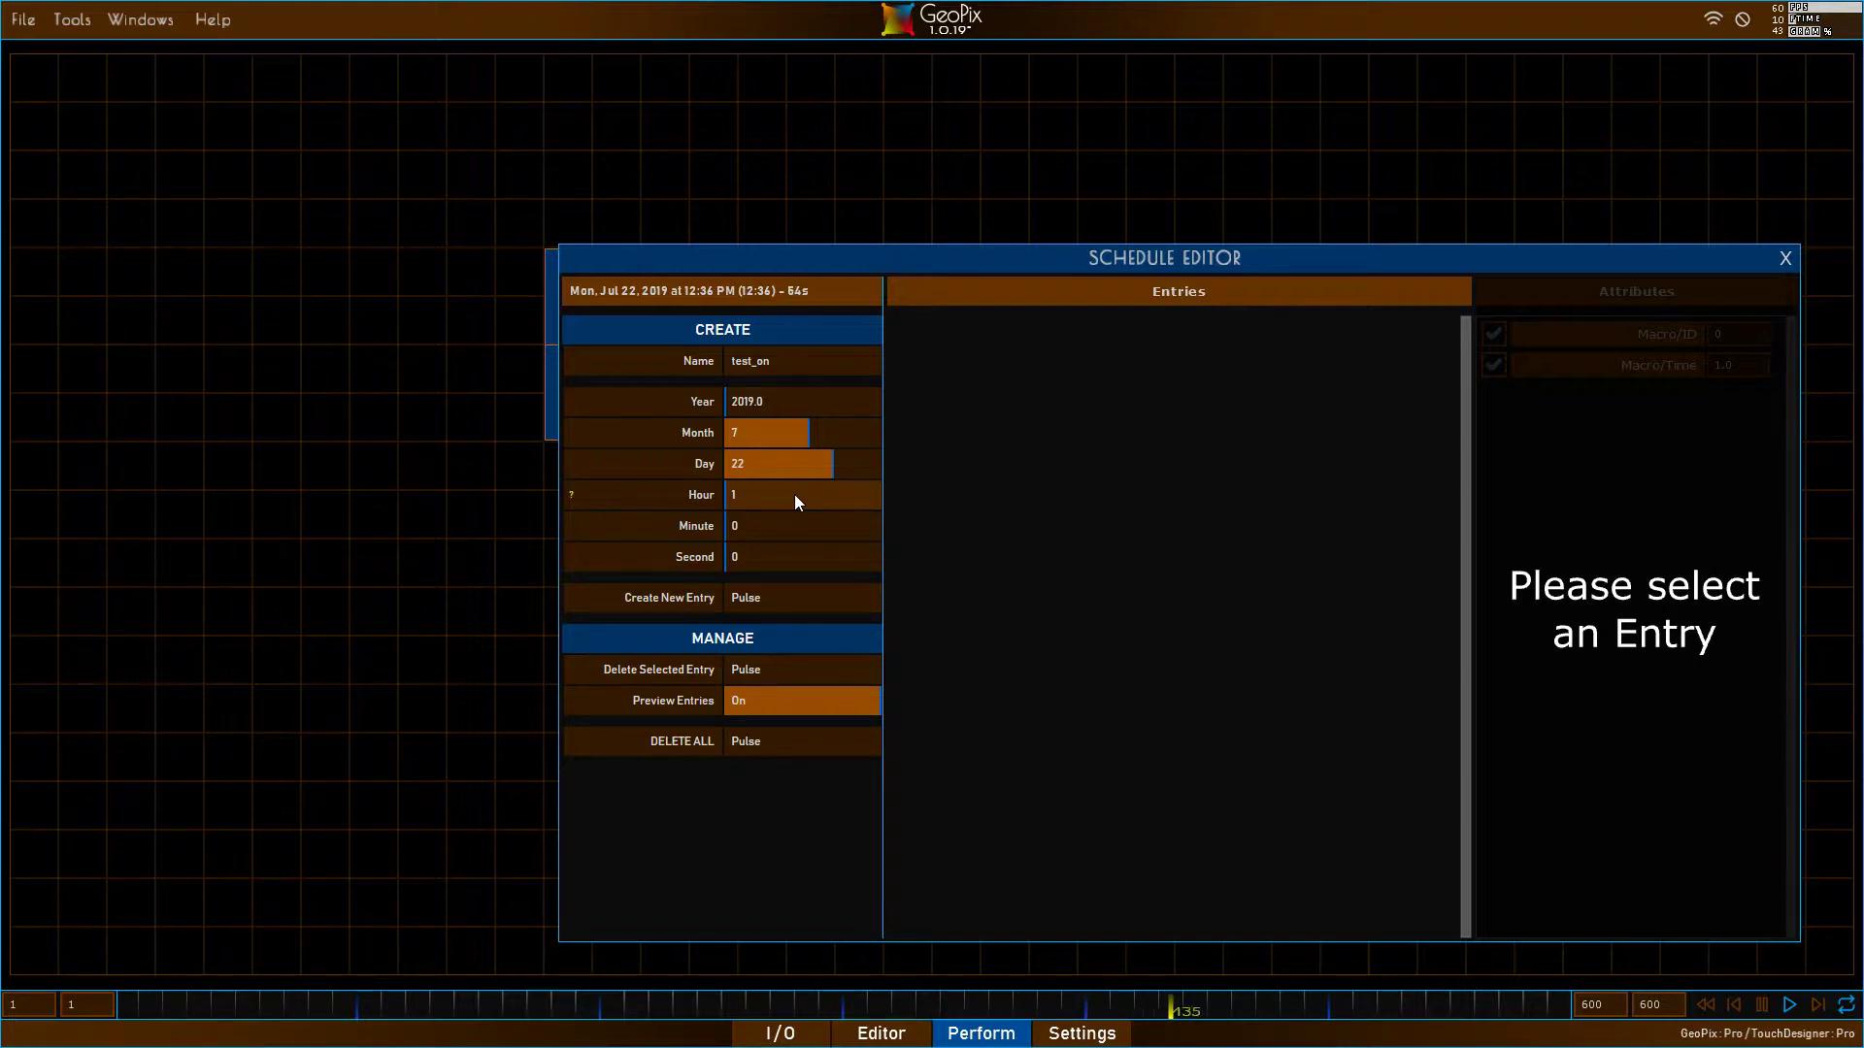
scroll(801, 496, "up", 9)
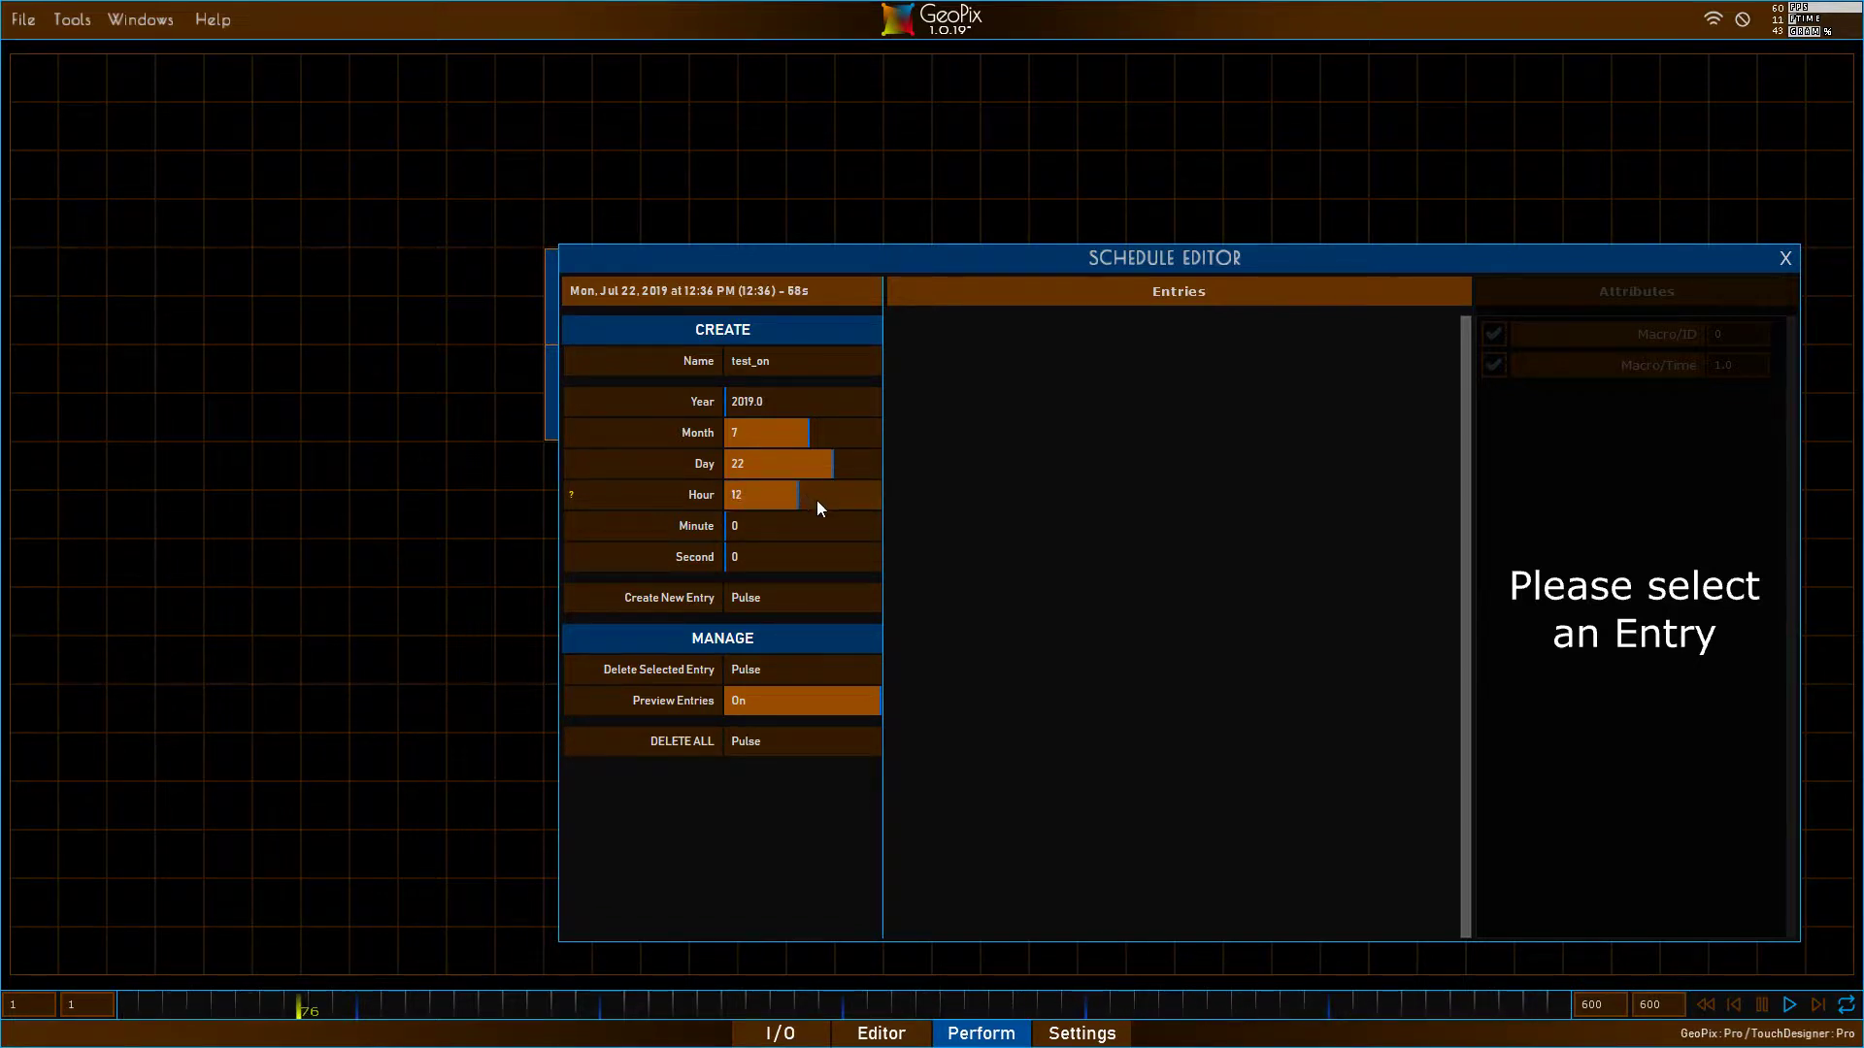
scroll(797, 520, "up", 17)
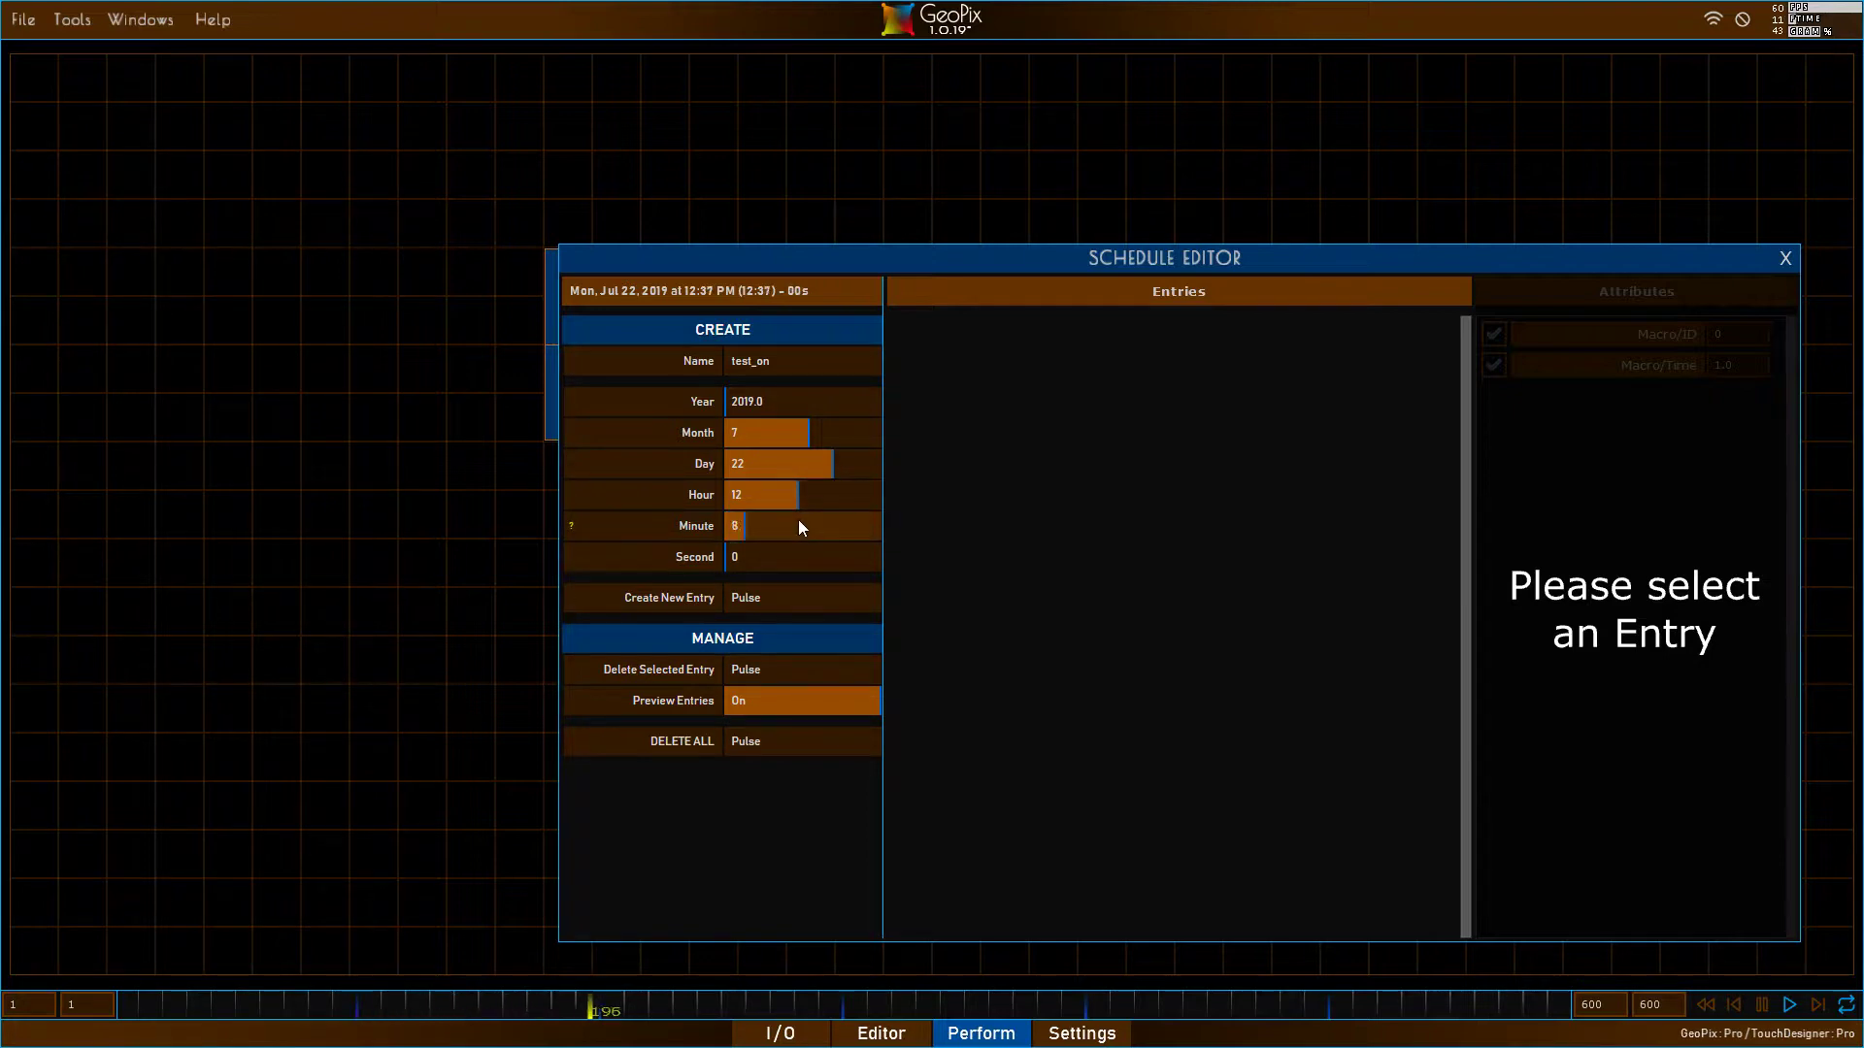
scroll(802, 525, "up", 13)
scroll(806, 520, "down", 1)
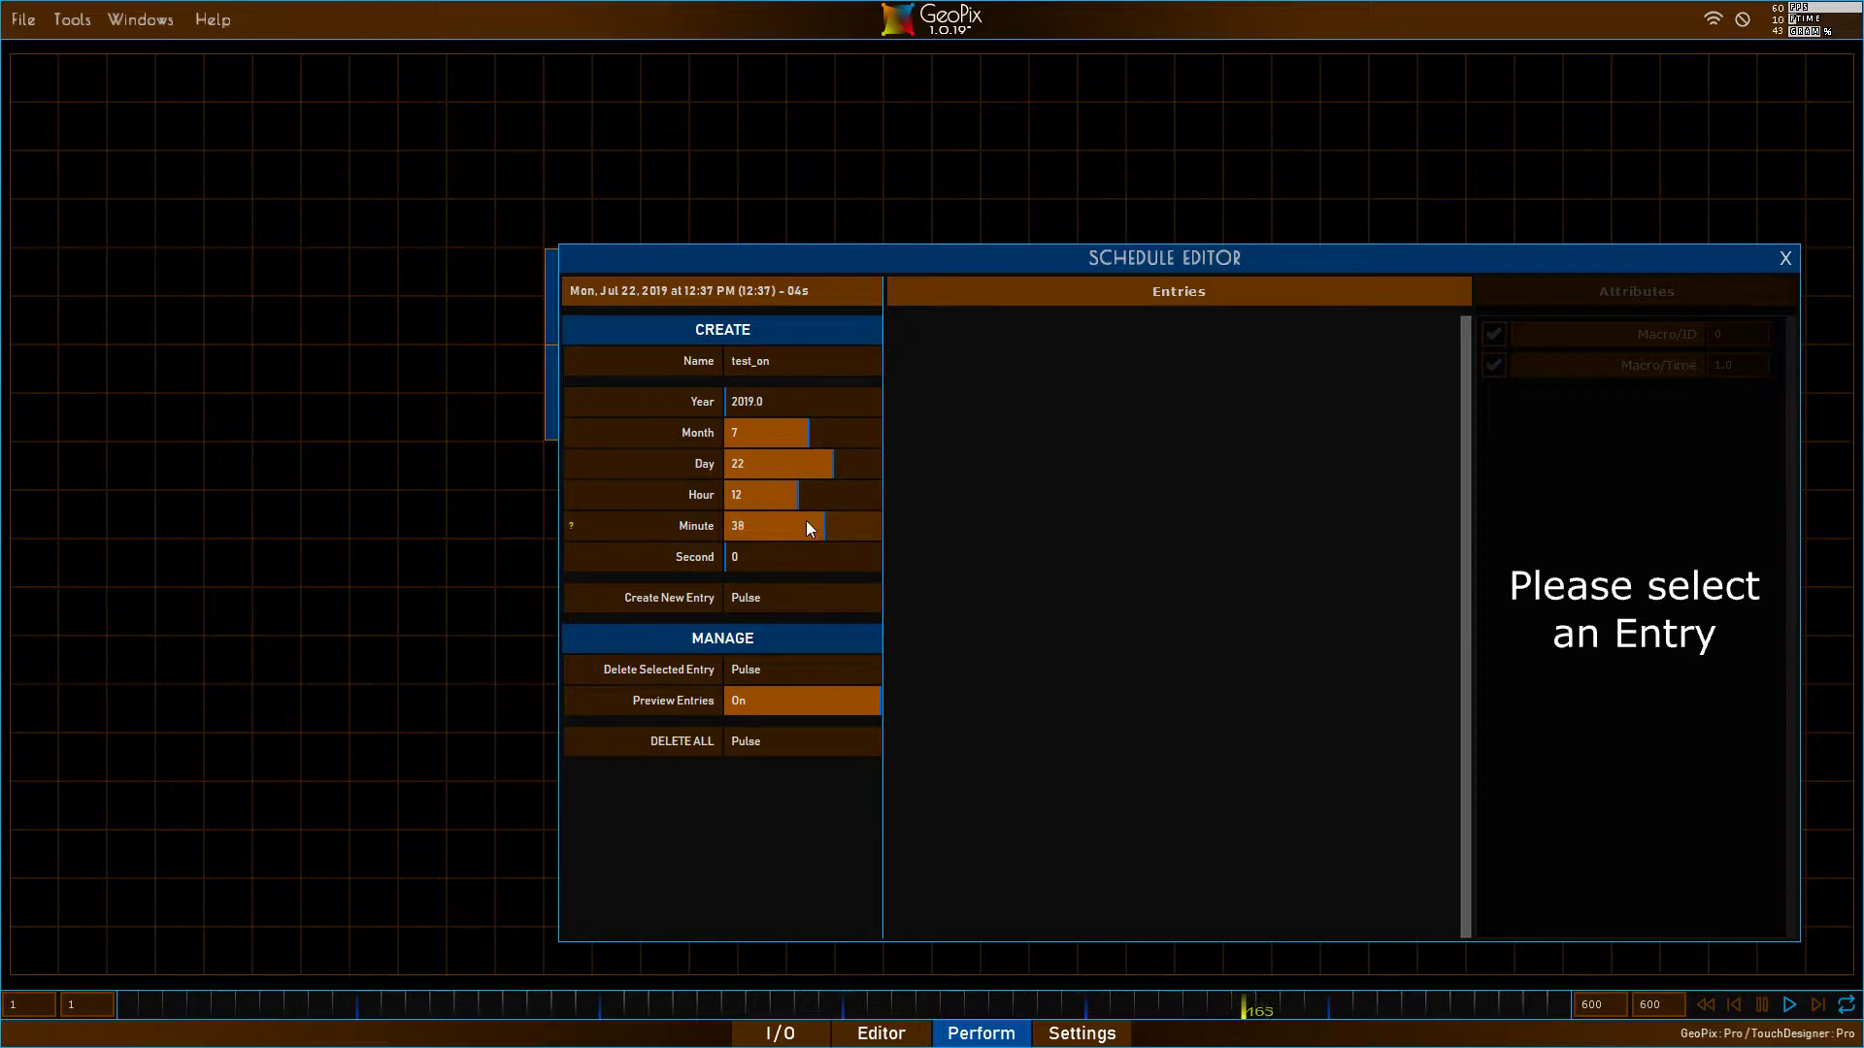
left_click(799, 591)
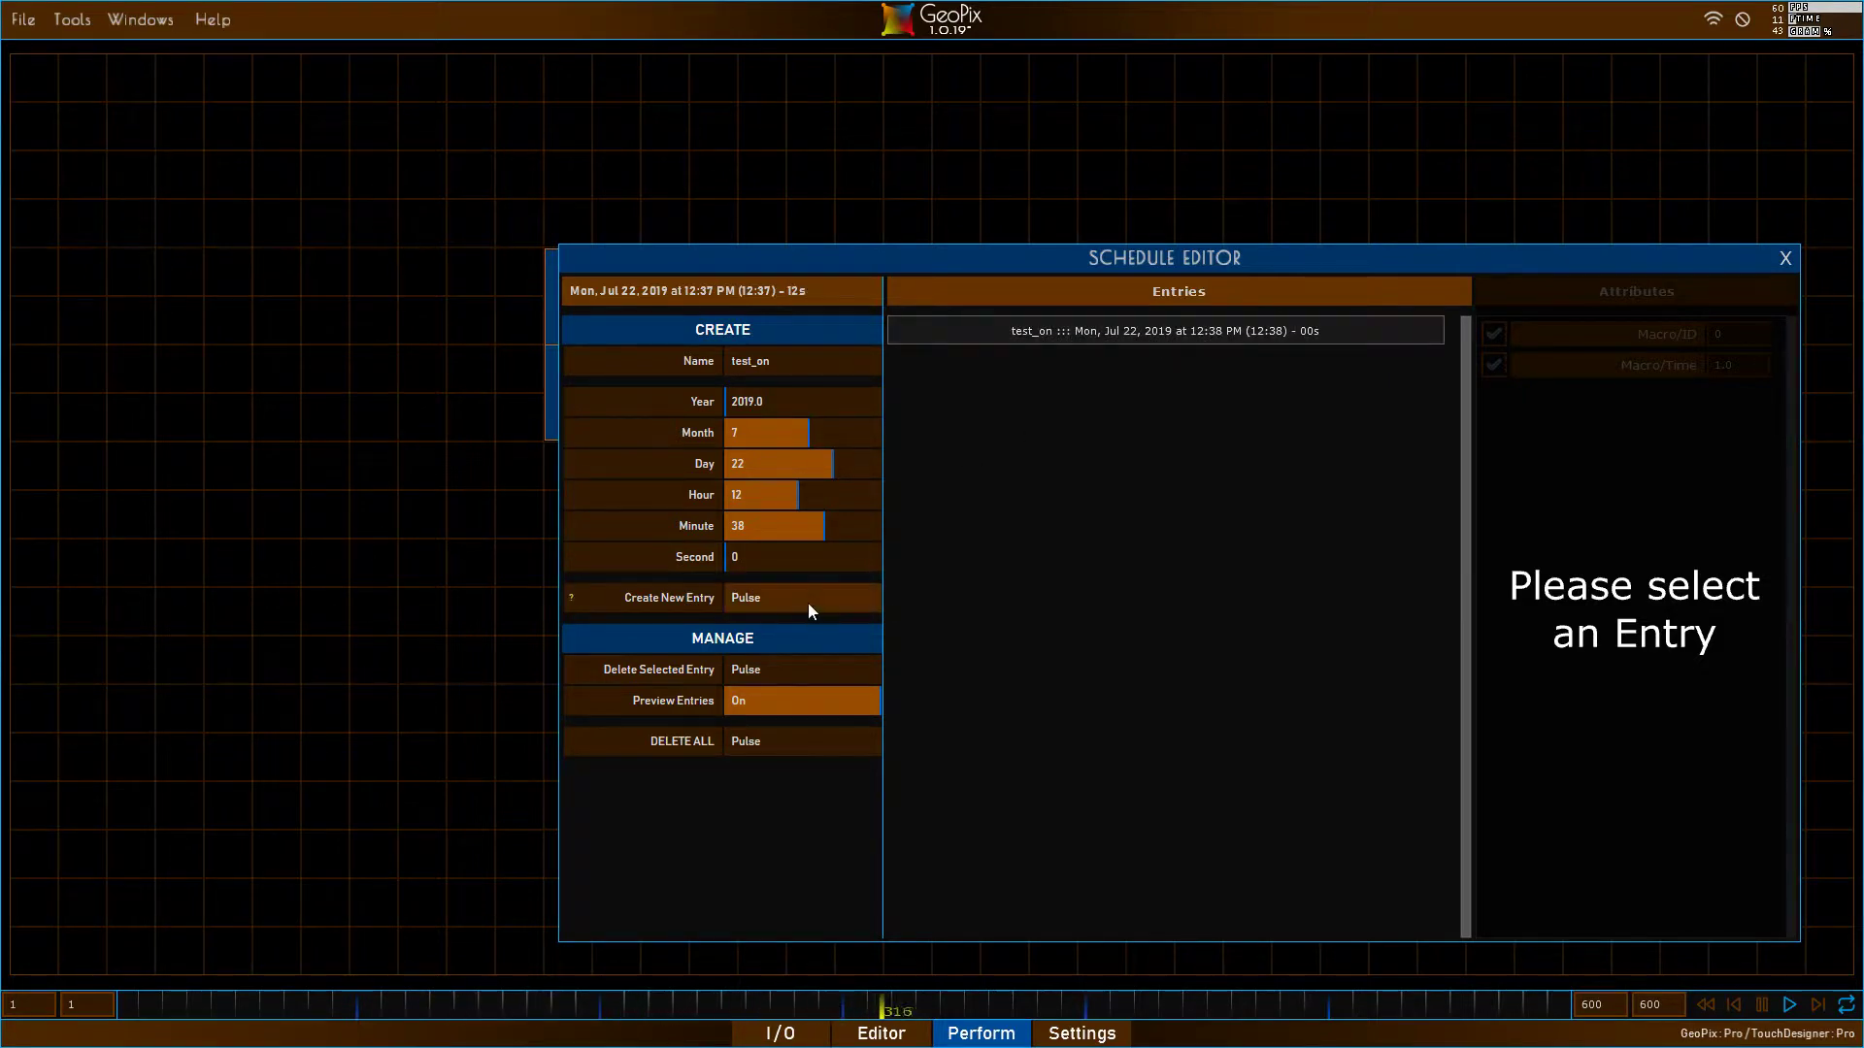
- Create three more test_on entries for the same day at 12:38:20, 12:38:40 and 12:39:00
scroll(813, 562, "up", 12)
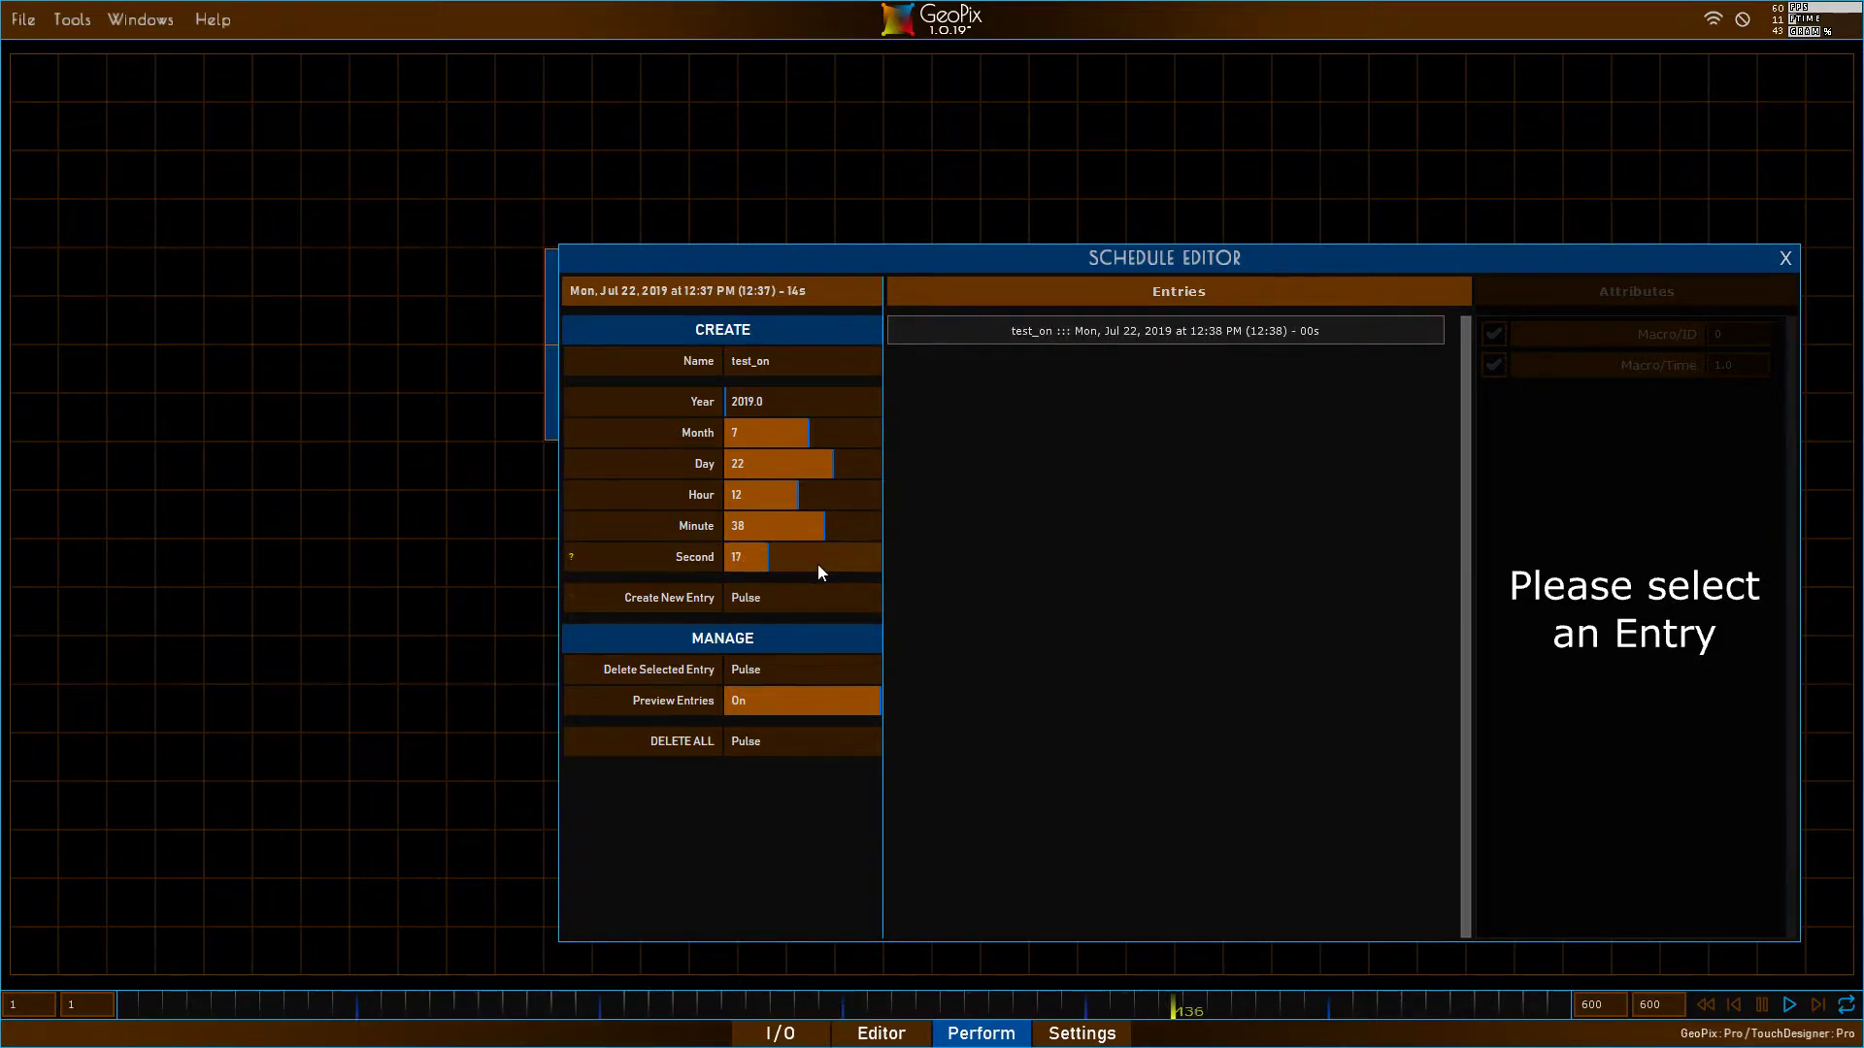
scroll(819, 563, "up", 2)
left_click(811, 594)
scroll(806, 561, "up", 8)
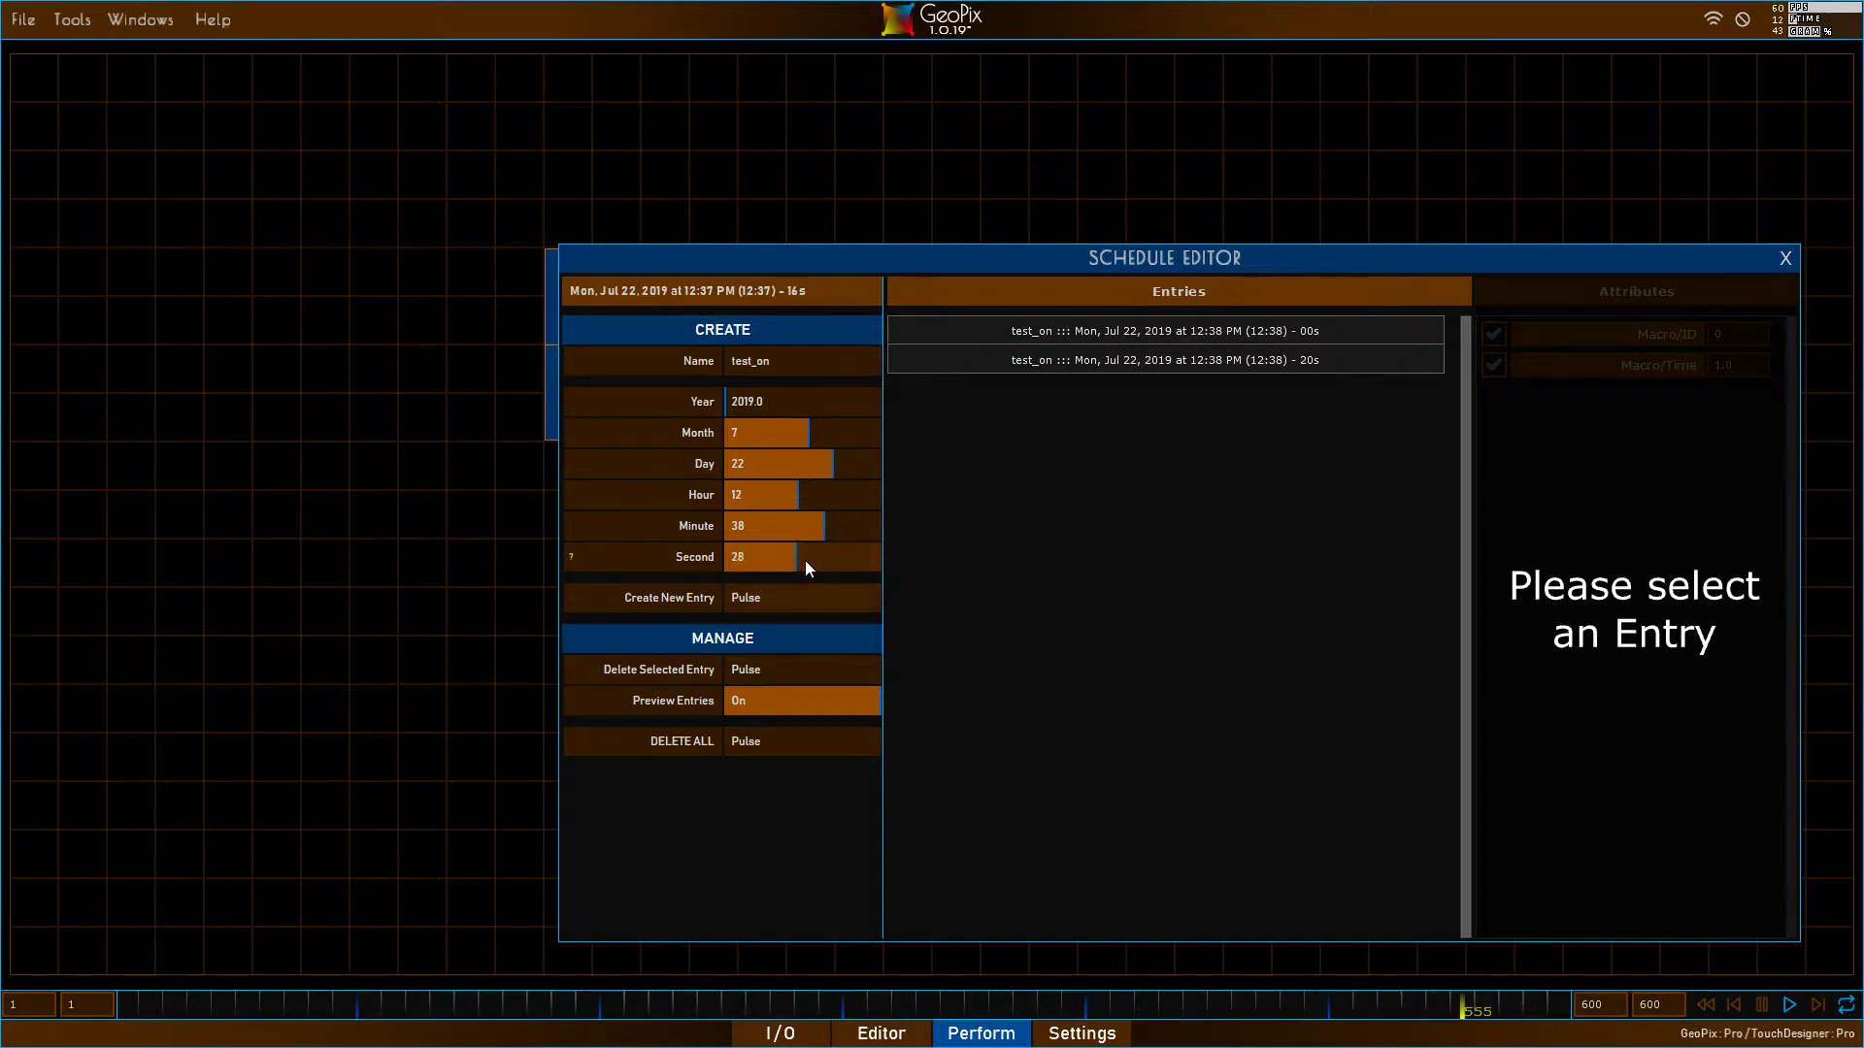
scroll(807, 561, "up", 5)
left_click(812, 591)
scroll(822, 557, "up", 8)
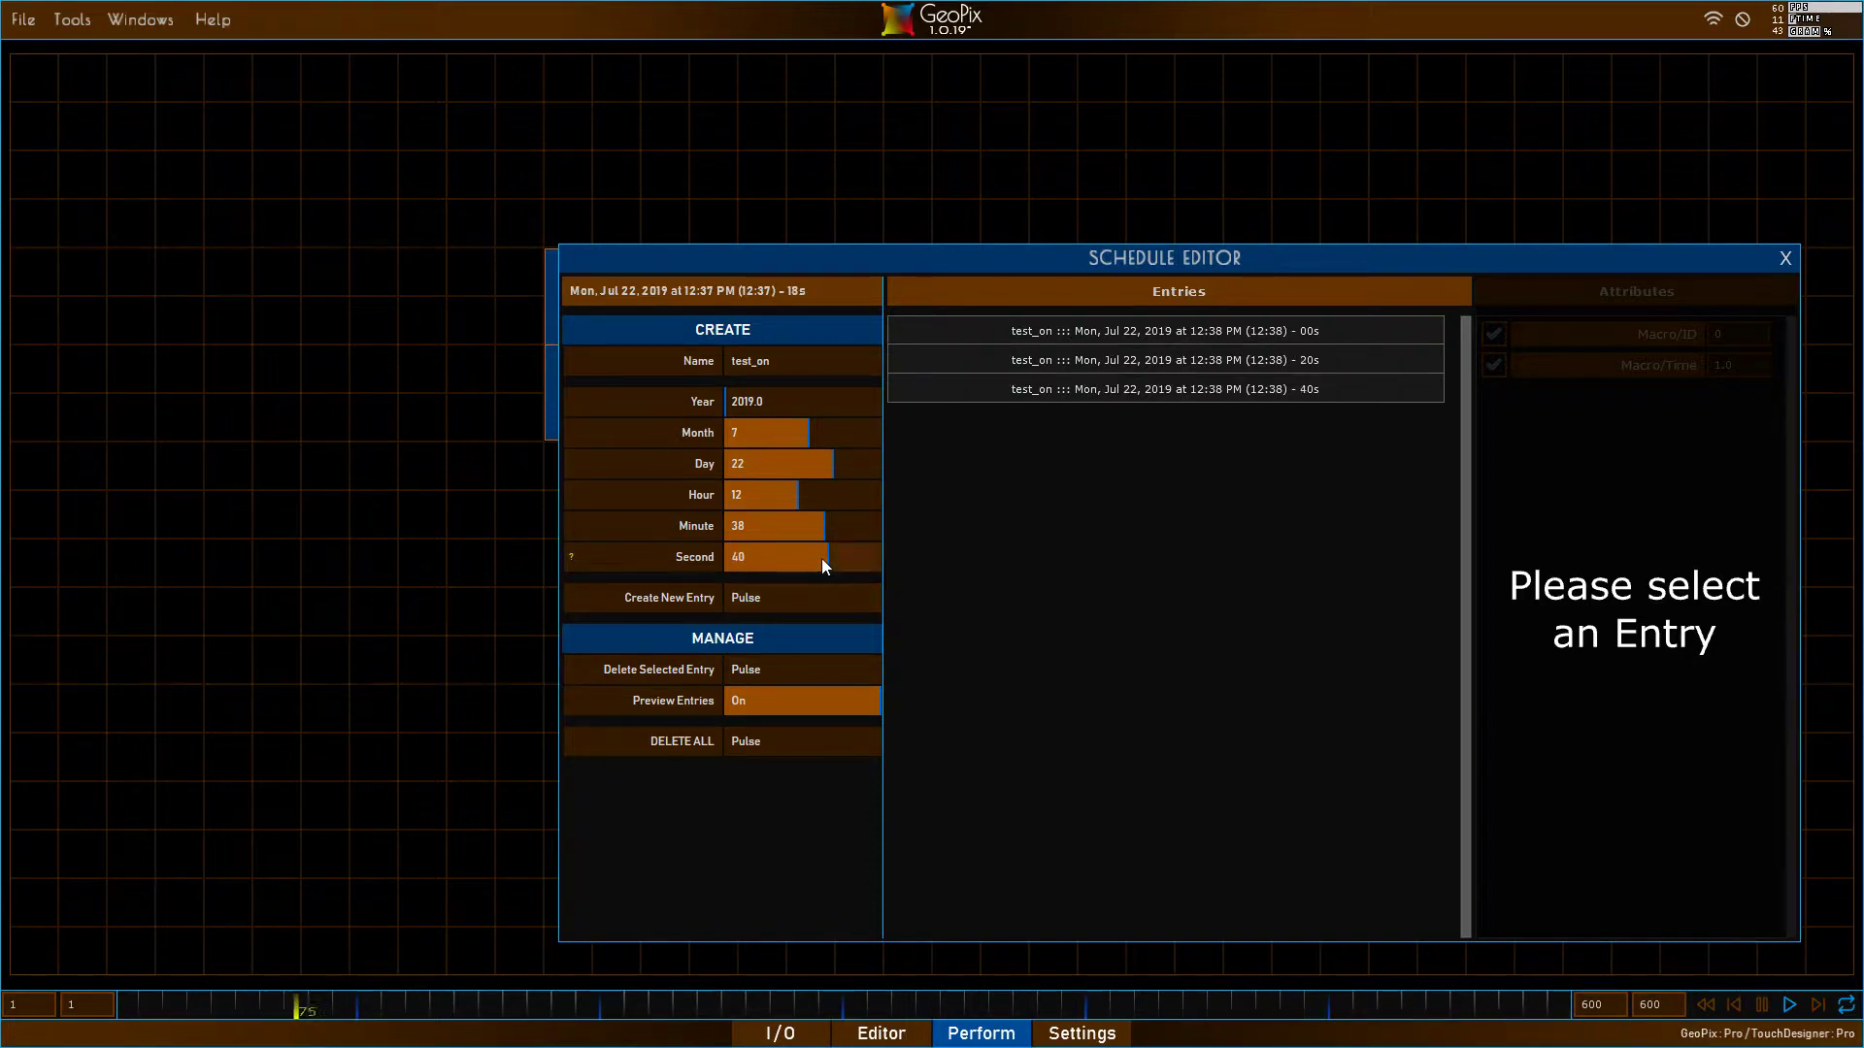
scroll(822, 557, "up", 7)
right_click(811, 557)
scroll(815, 532, "up", 1)
left_click(825, 594)
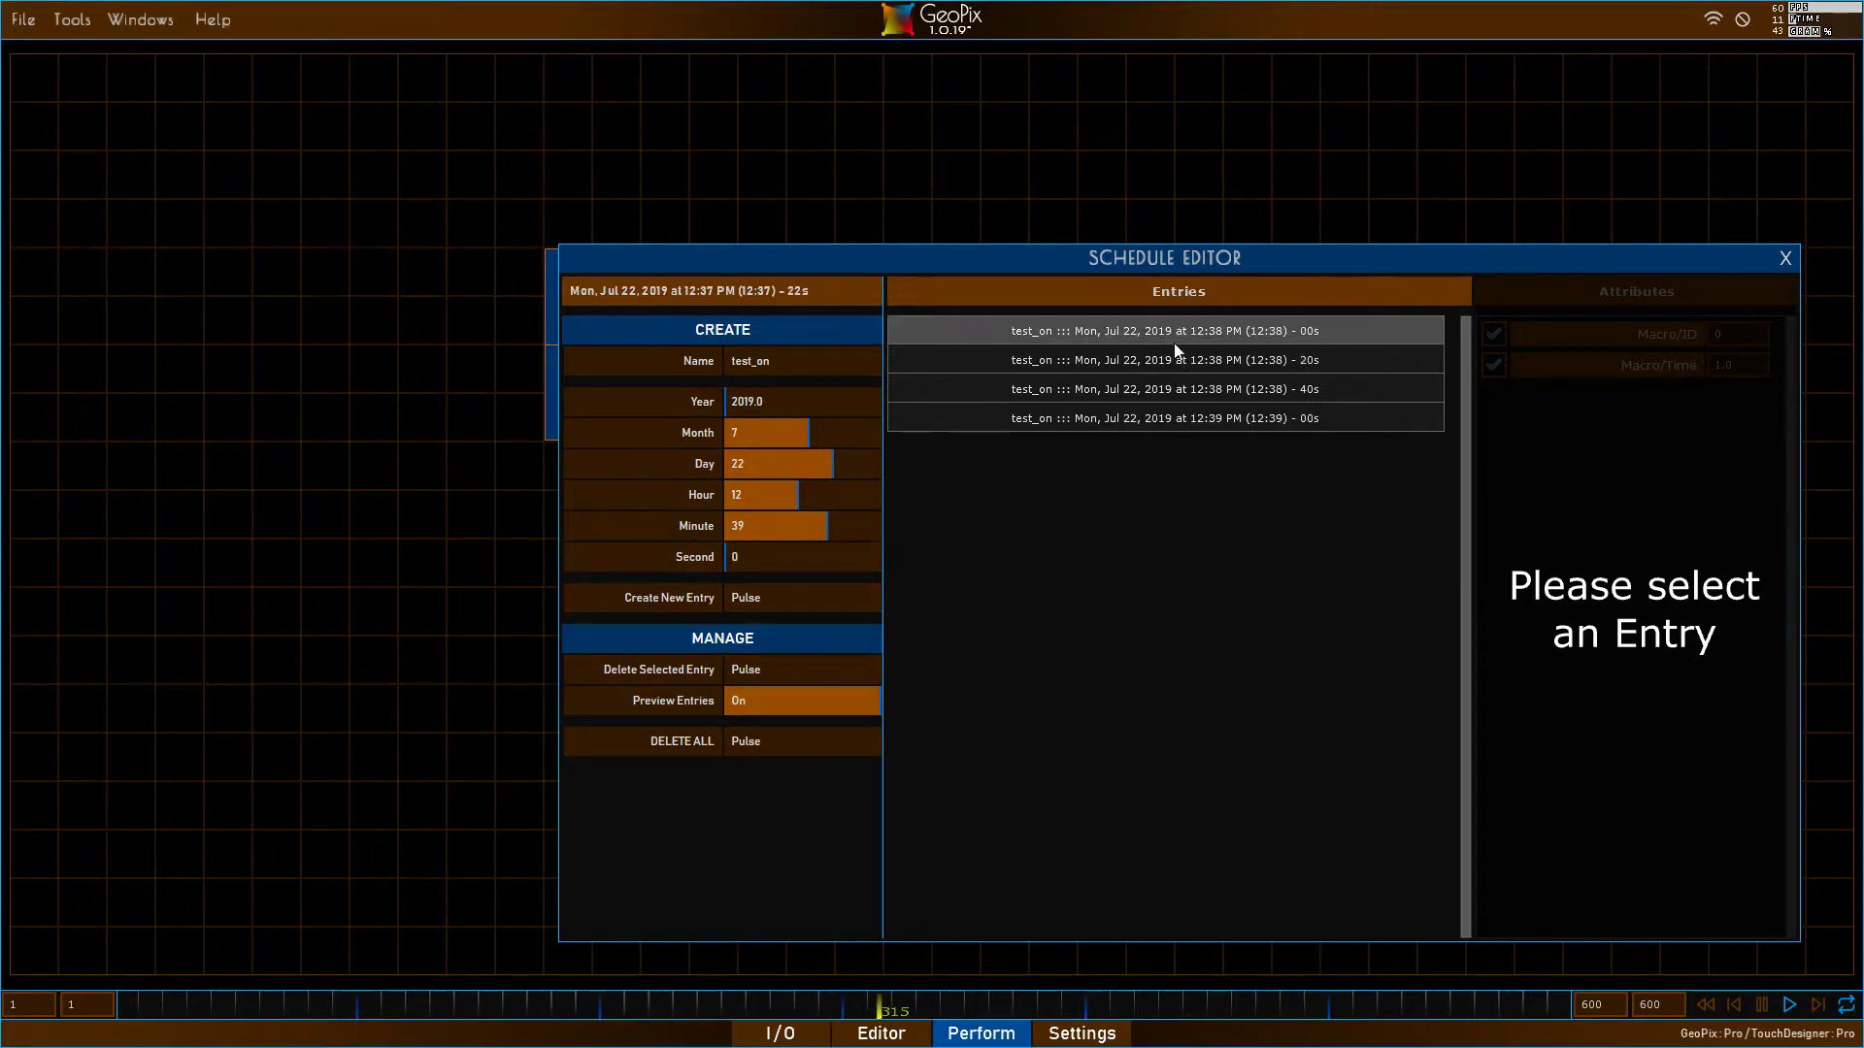
- Select the four schedule entries in turn to examine their Macro/ID and Macro/Time attributes
left_click(1184, 332)
left_click(1319, 378)
left_click(1339, 361)
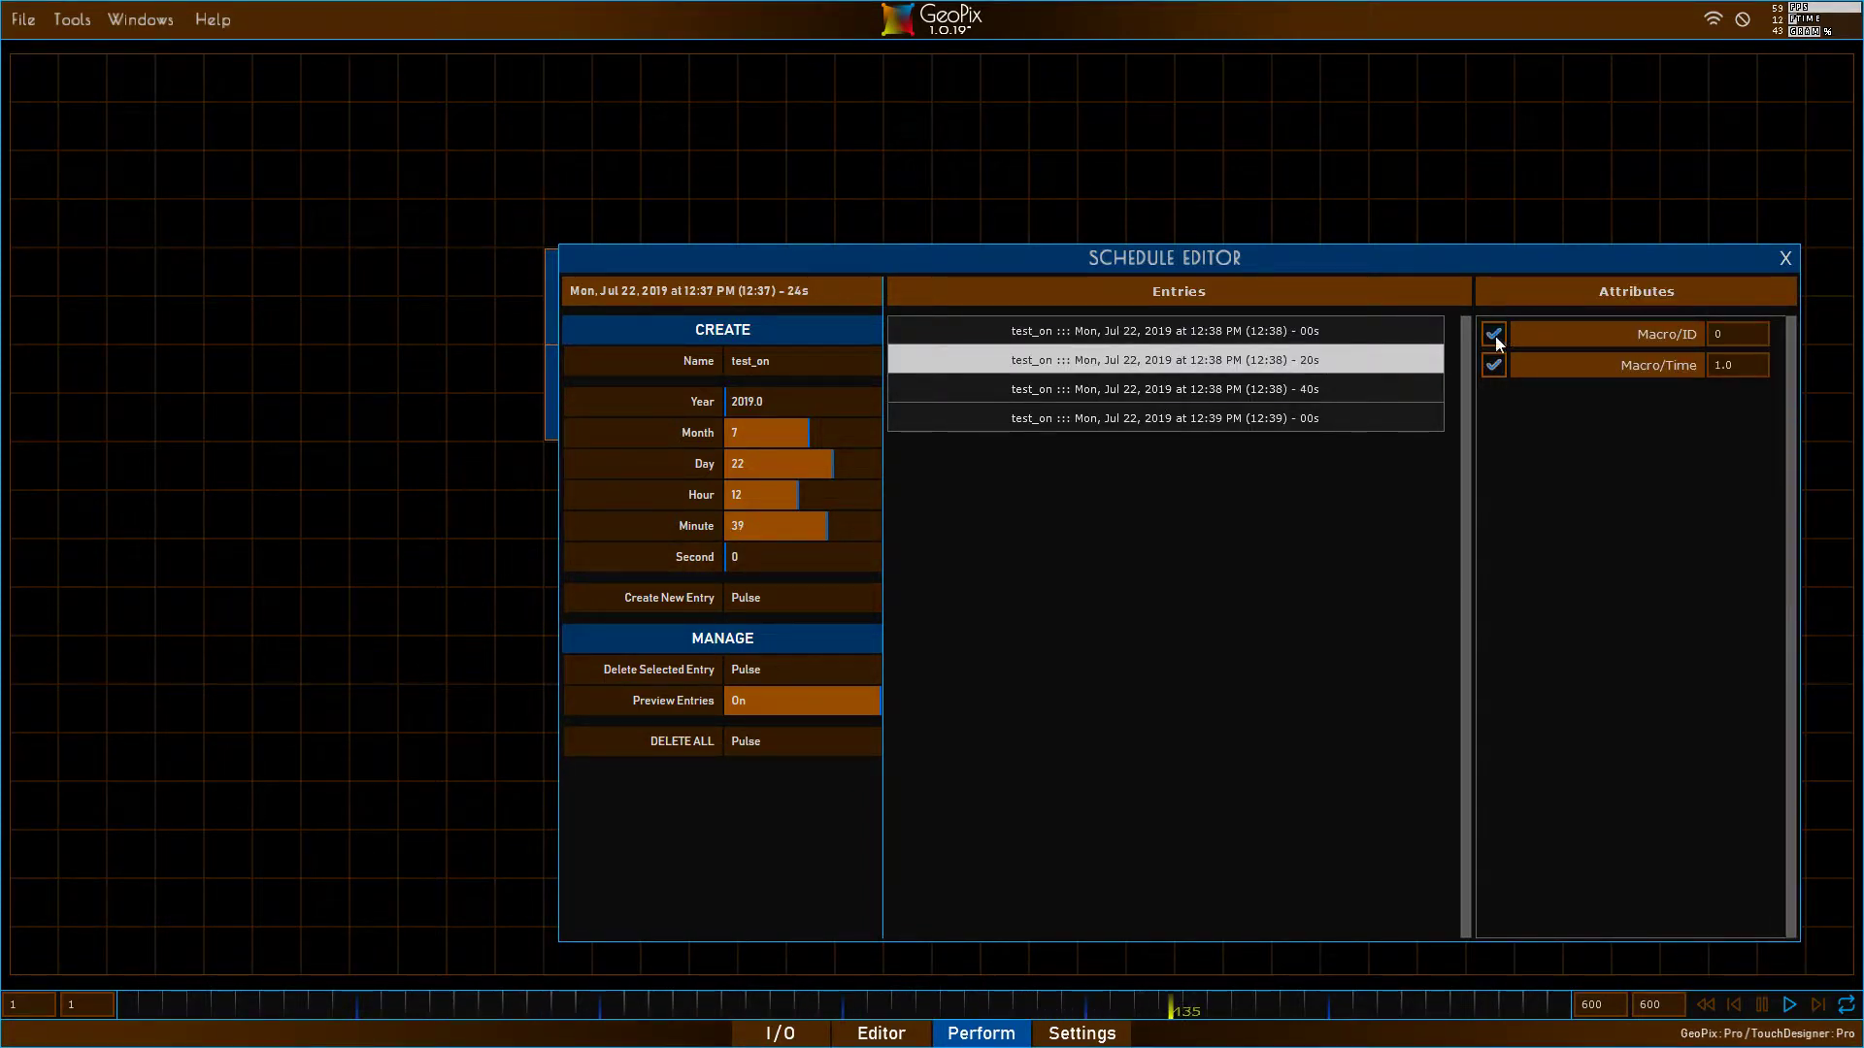
left_click(1379, 389)
left_click(1275, 416)
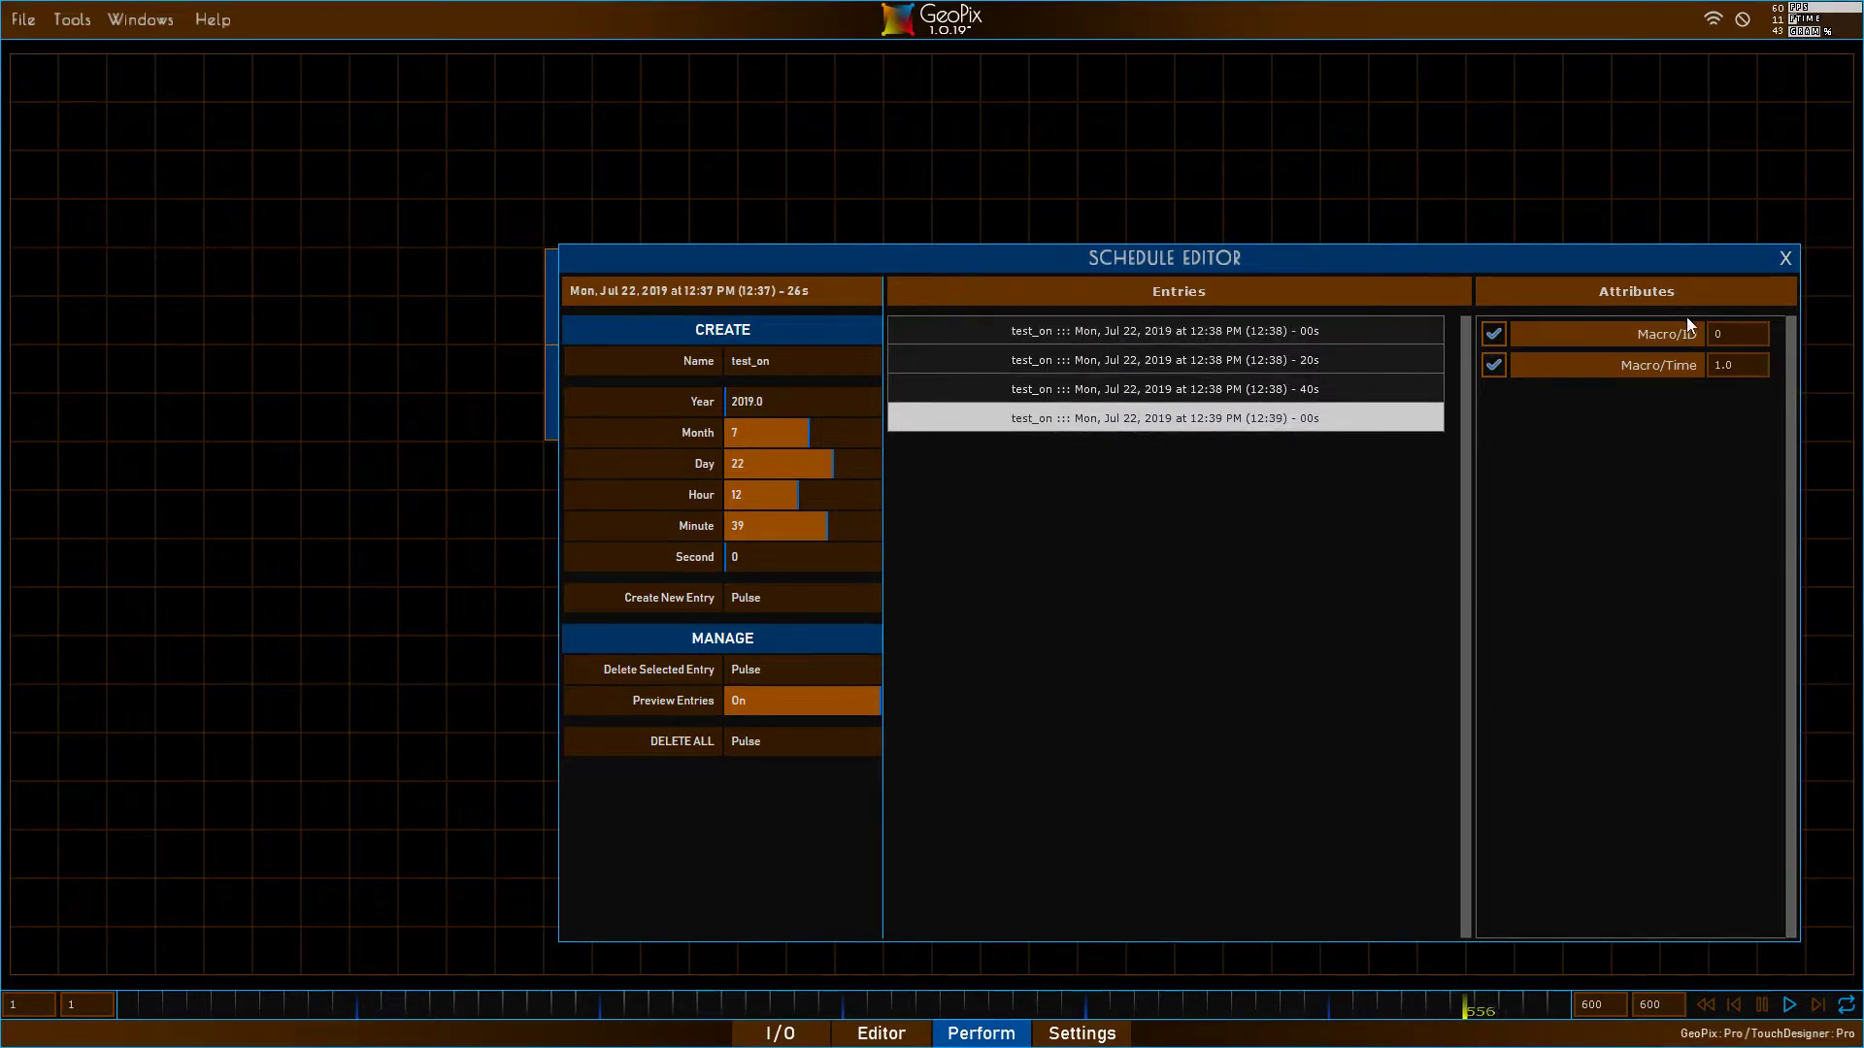
- Uncover the Perform widgets by moving the Schedule Editor, and set the 12:38:00 entry's Macro/ID to 1
left_click(1272, 335)
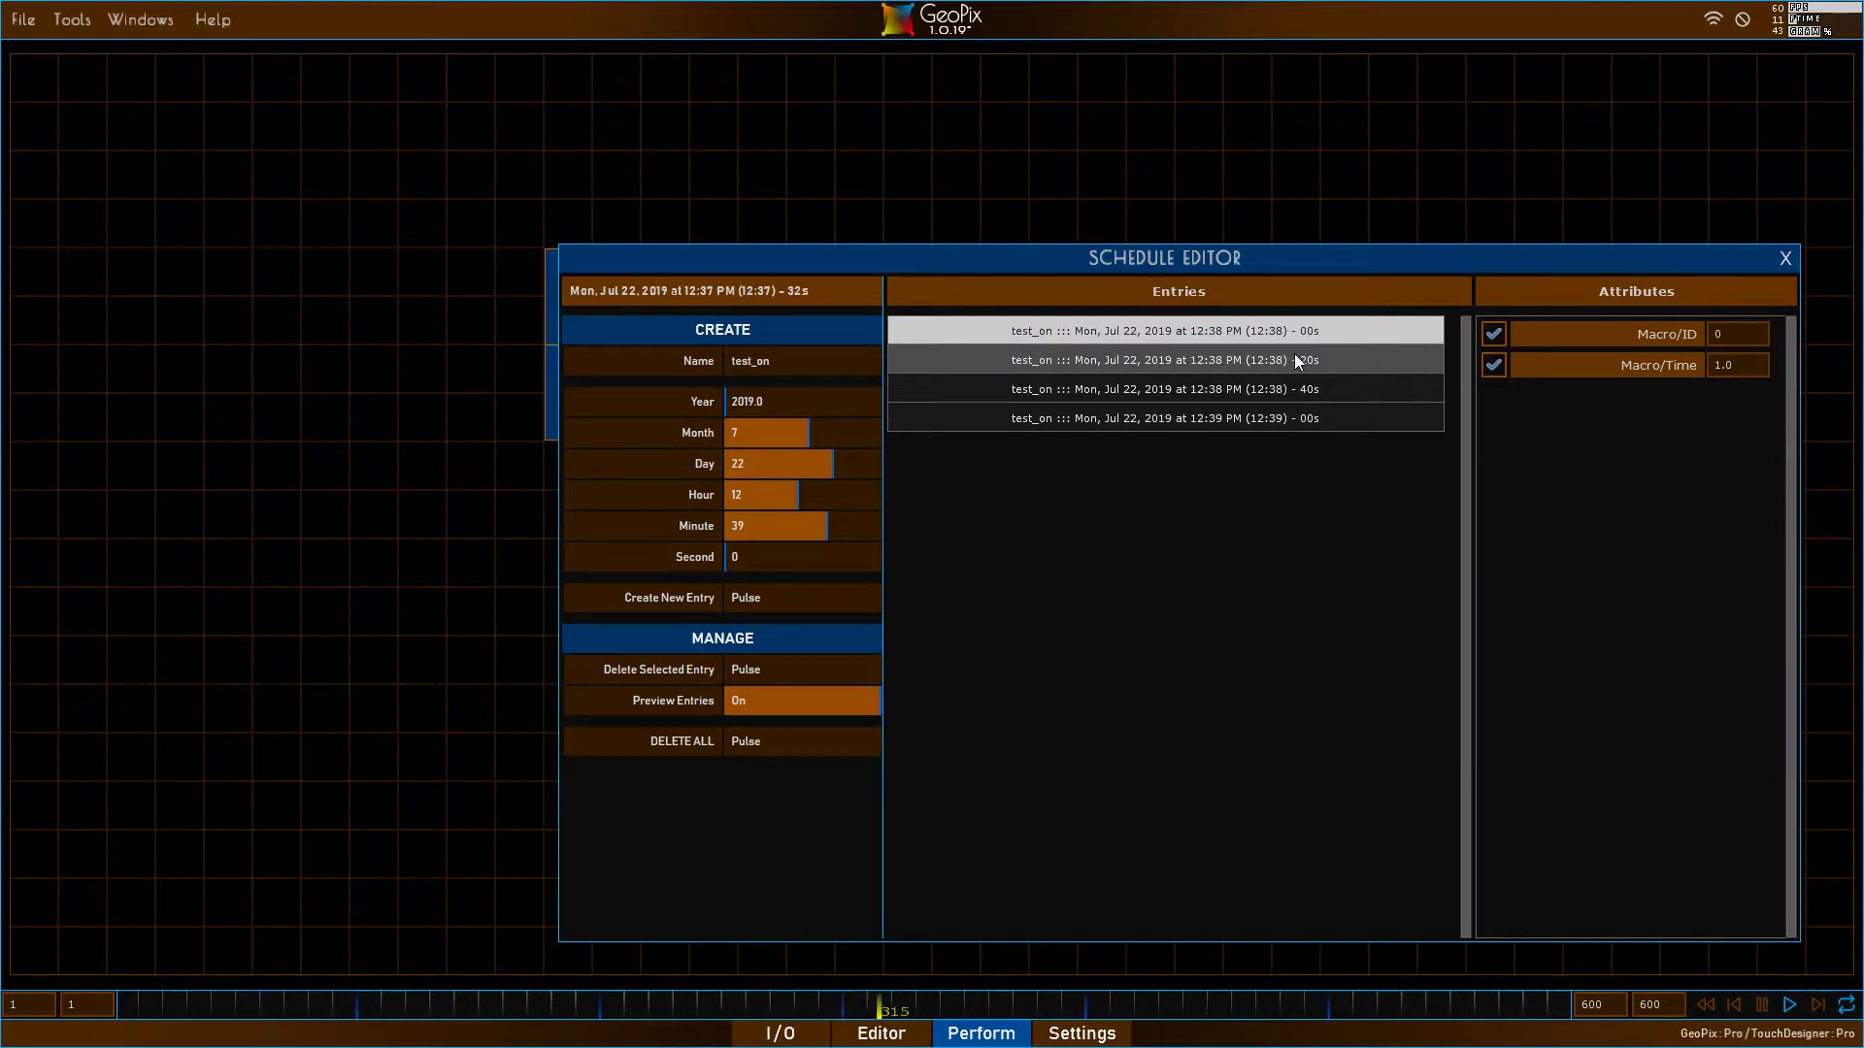
left_click_drag(1561, 259, 895, 500)
left_click(1116, 575)
type("1")
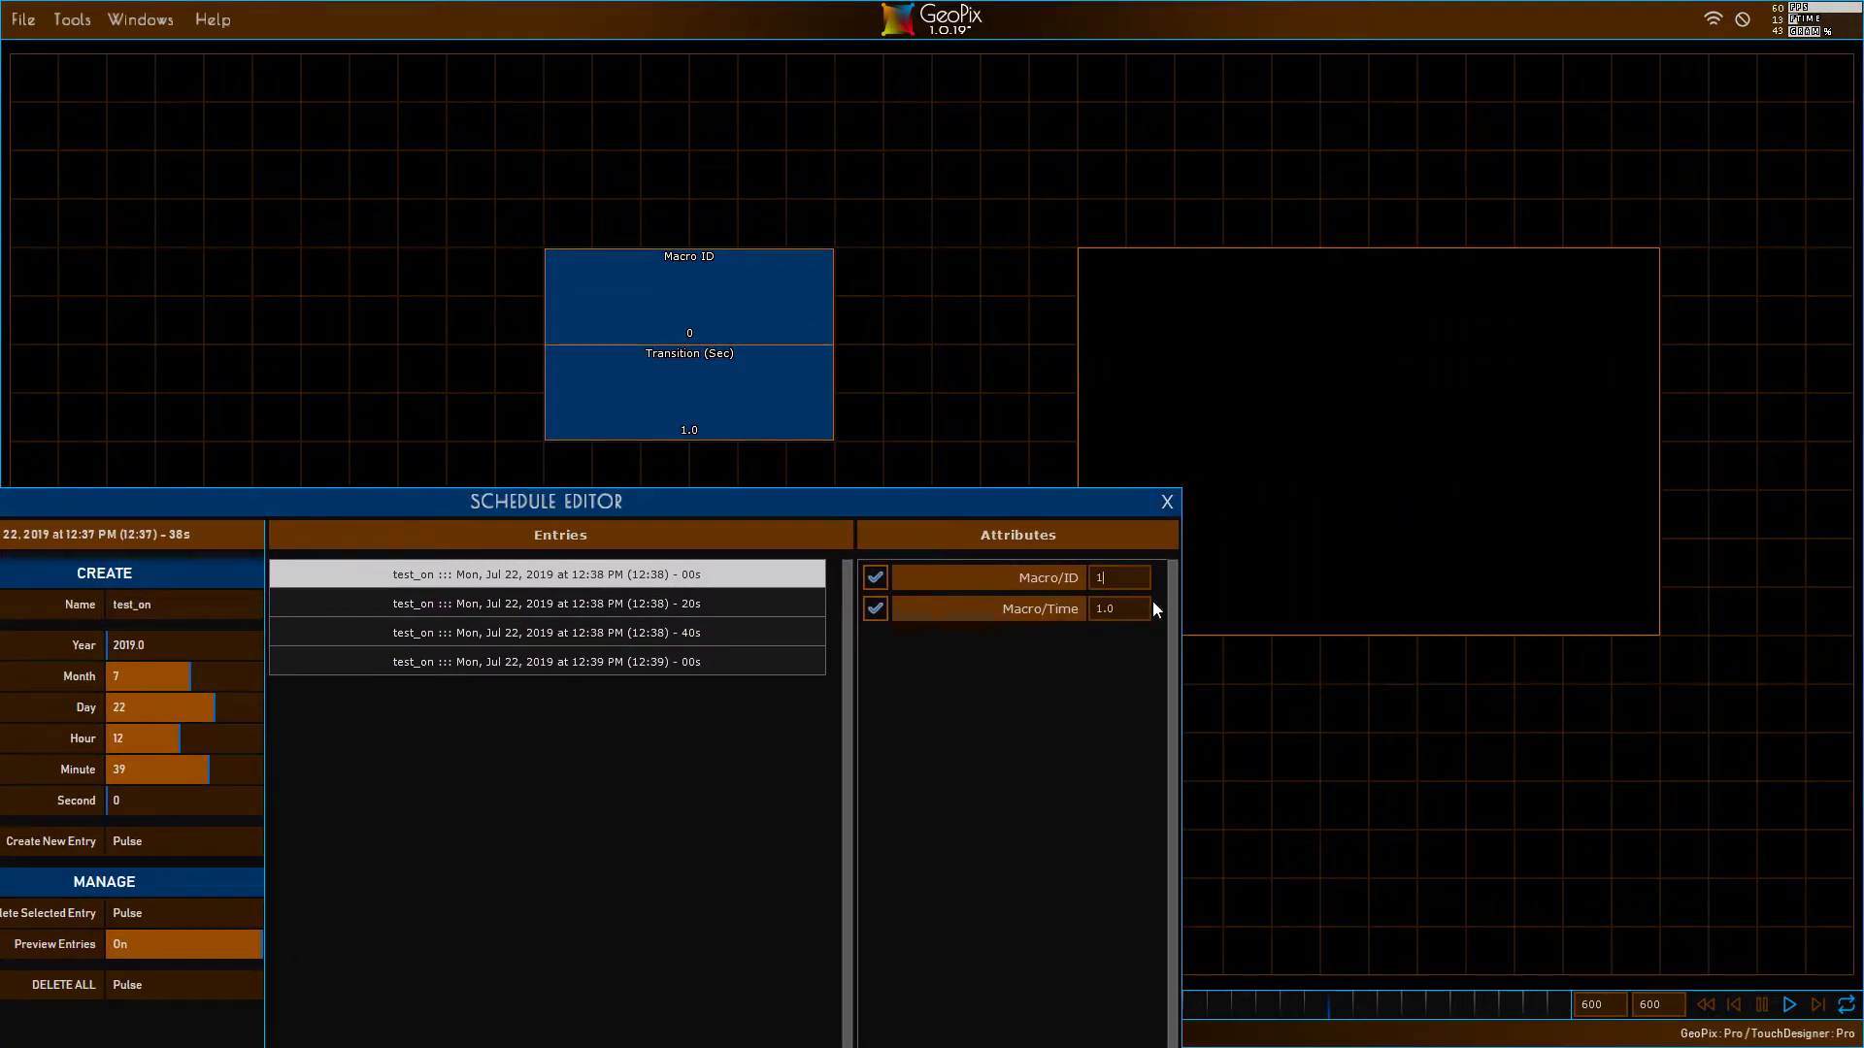
key("Return")
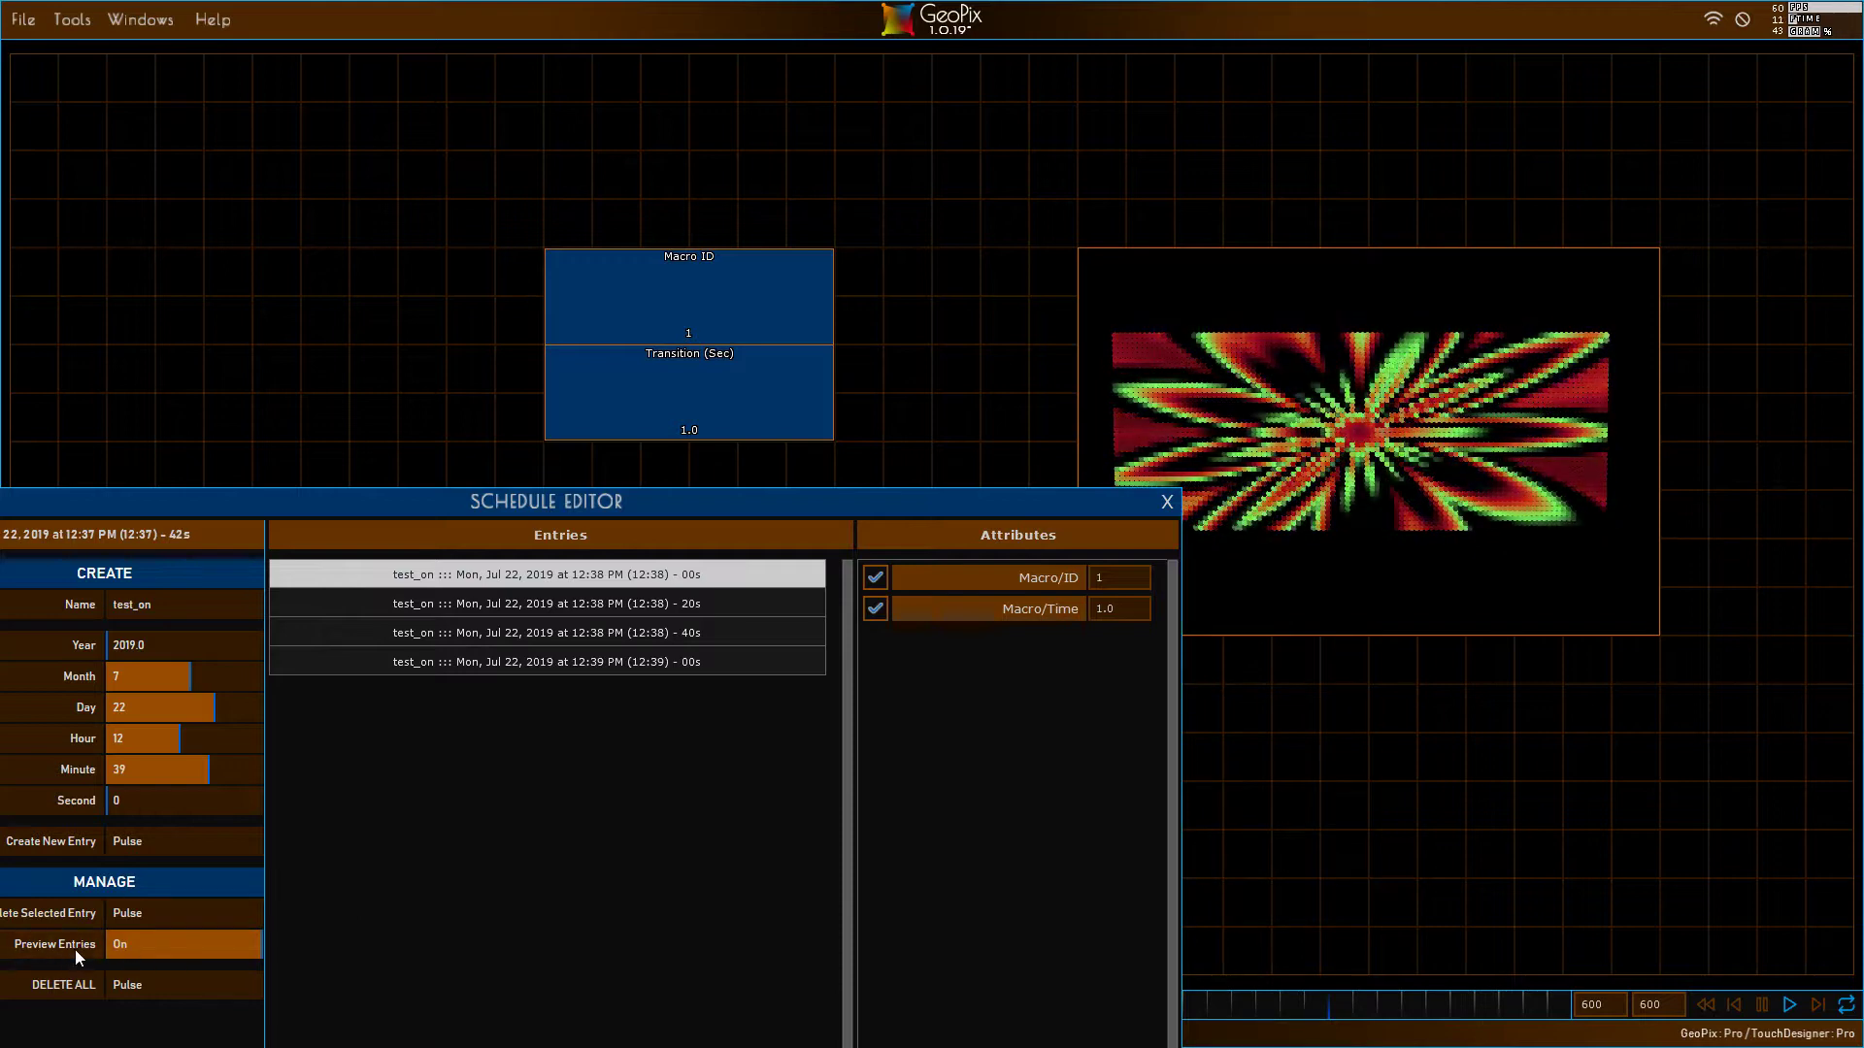
- Turn off Preview Entries and select the schedule entries in turn to test that setting
left_click(143, 947)
left_click(636, 603)
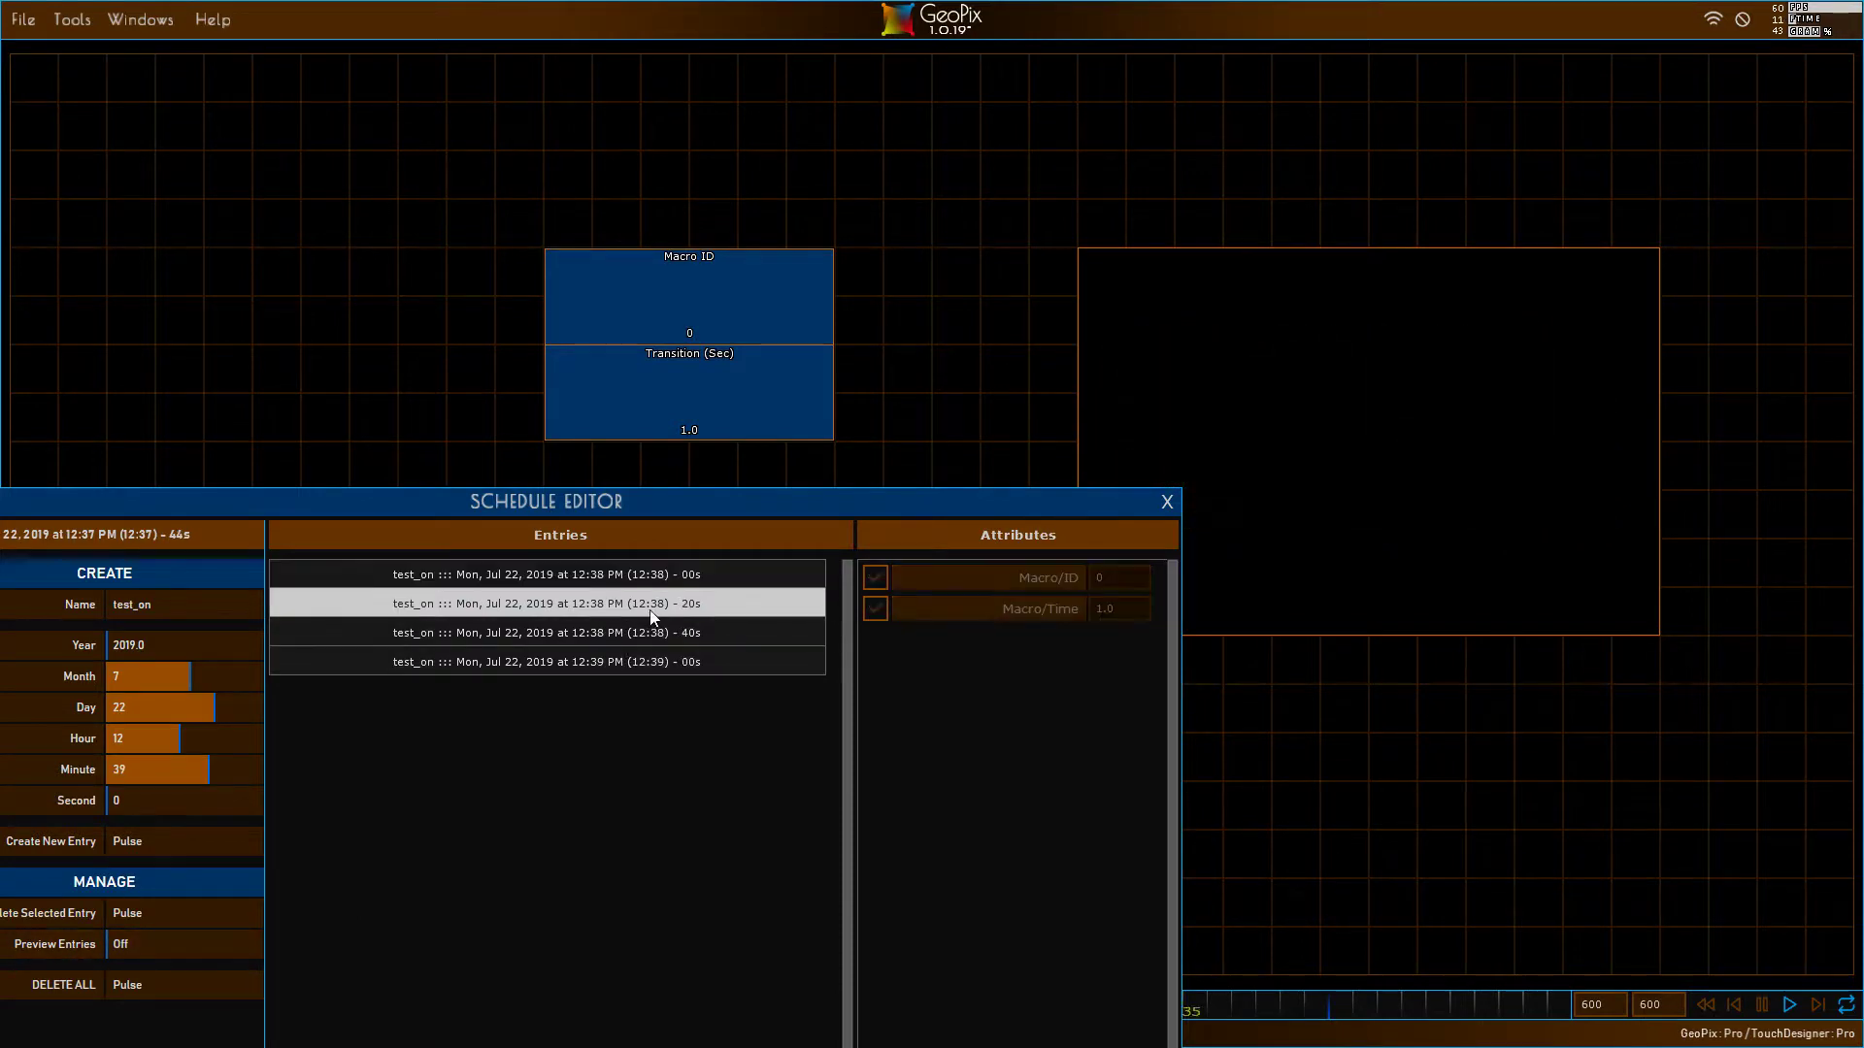
left_click(748, 632)
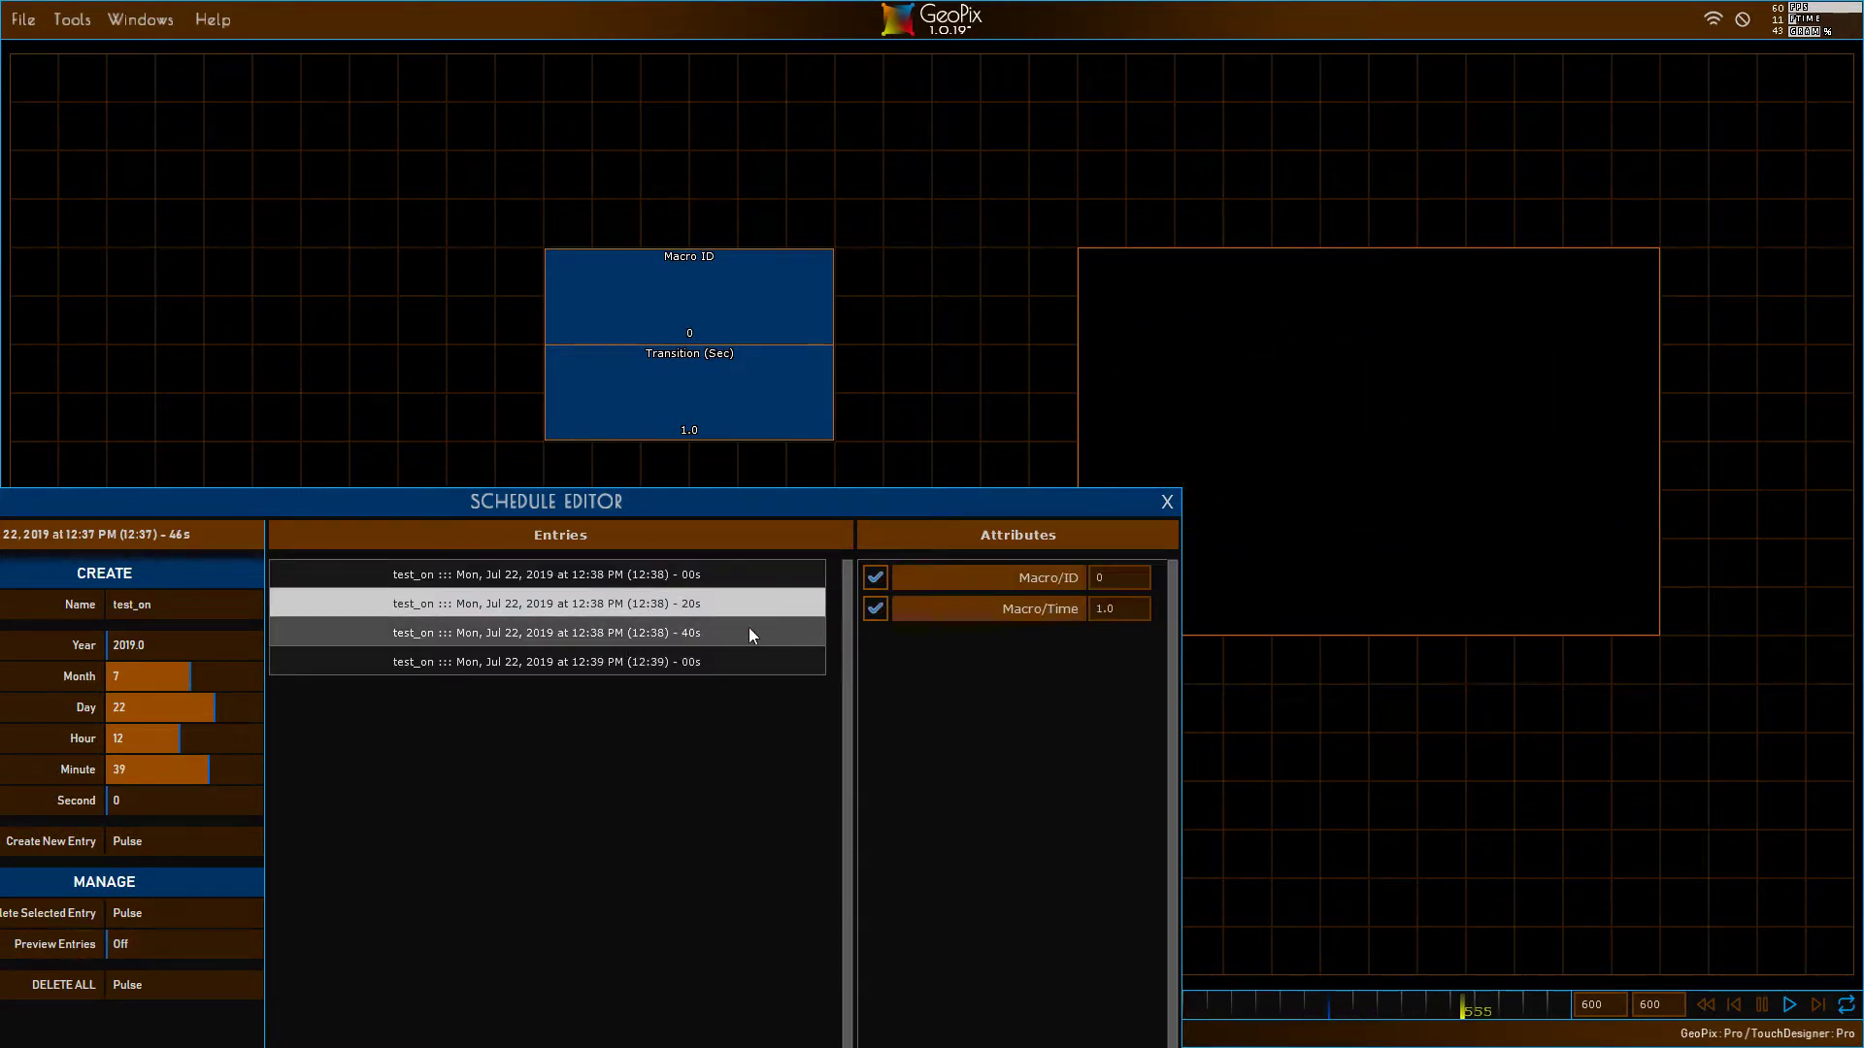
left_click(745, 670)
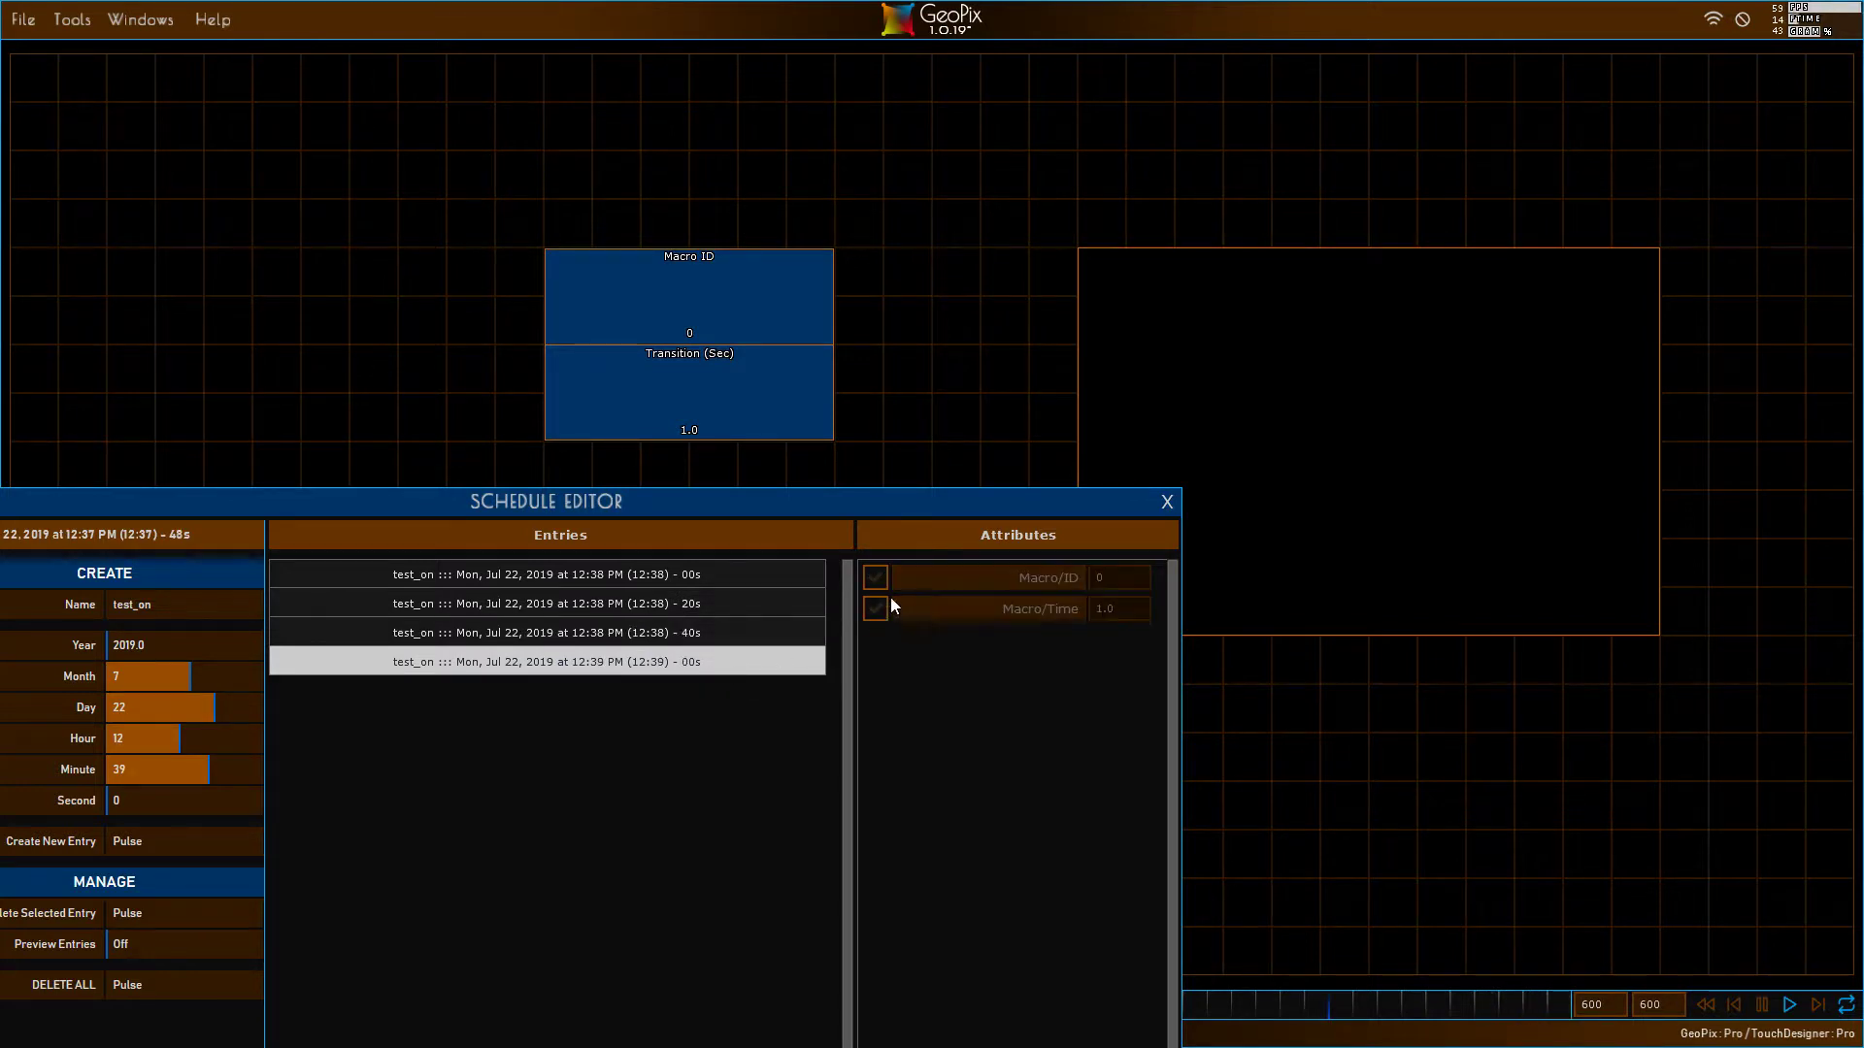
left_click(806, 573)
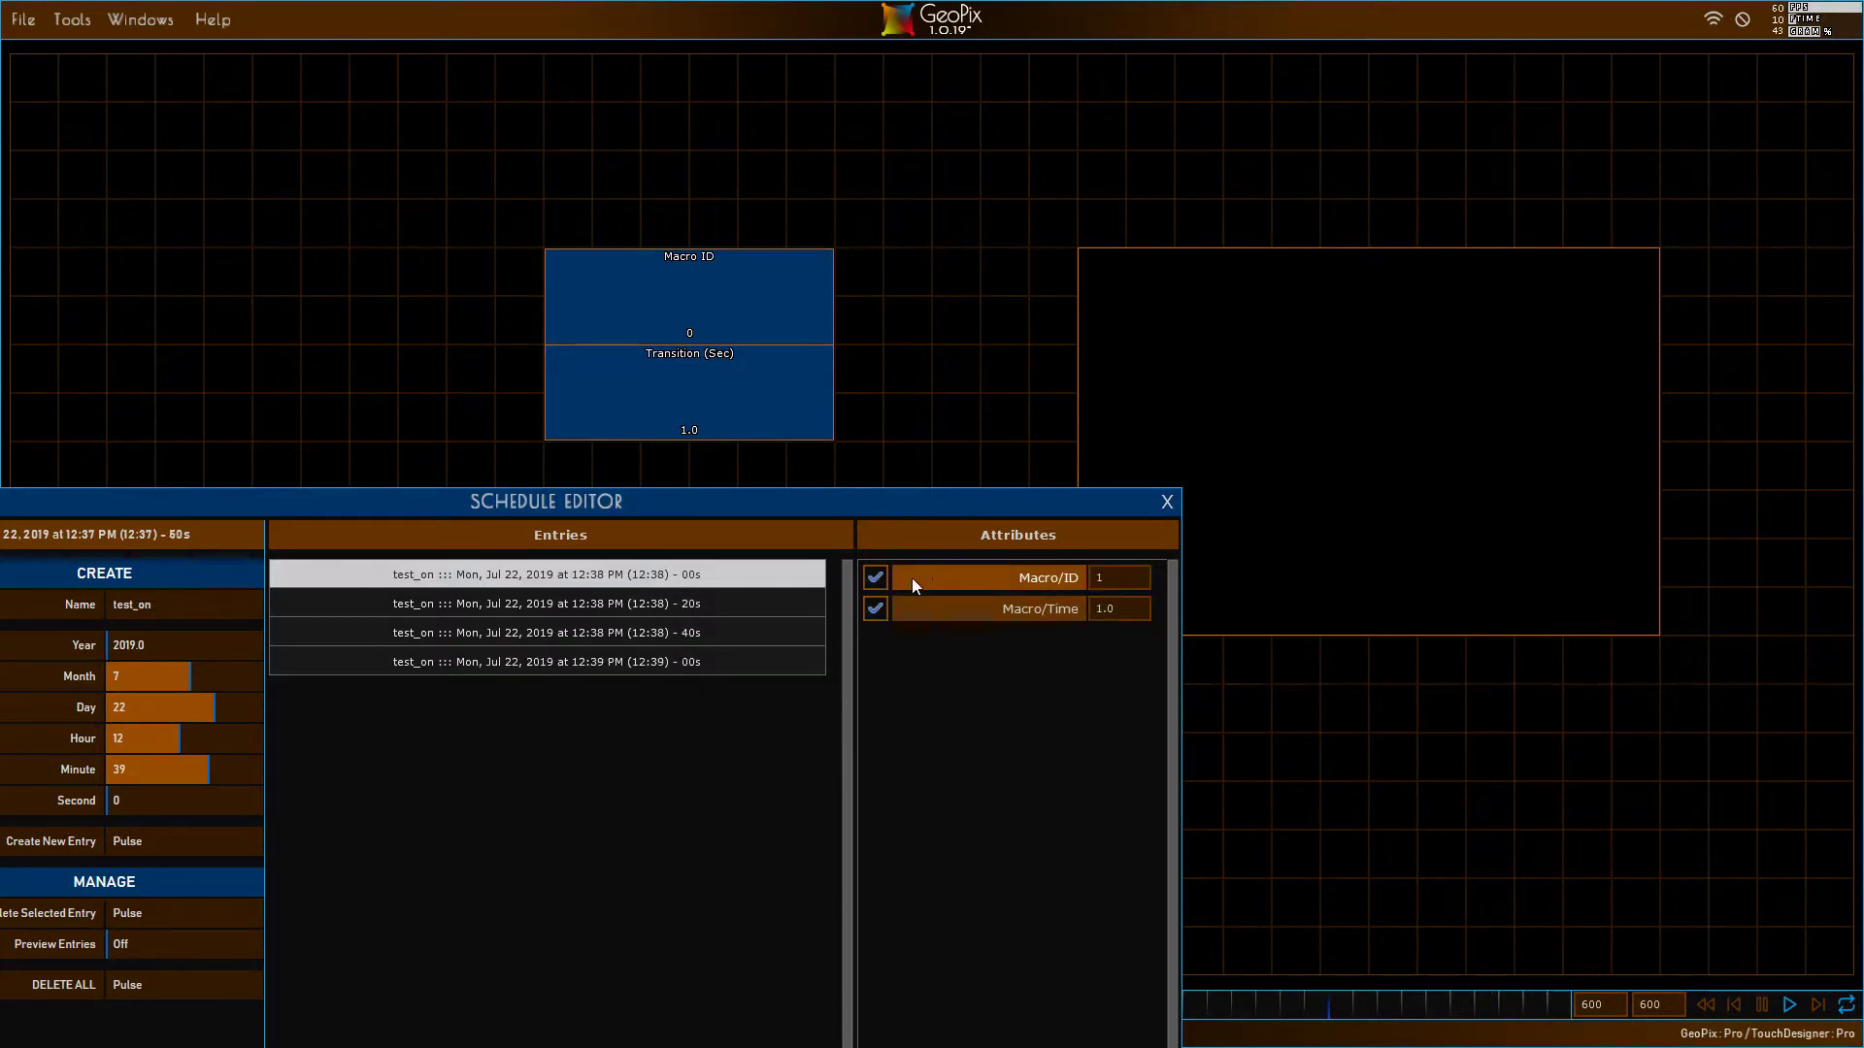
- Set the 12:38:40 entry's Macro/ID to 1, checking the 12:38:20 and 12:39:00 entries as well
left_click(753, 604)
left_click(651, 632)
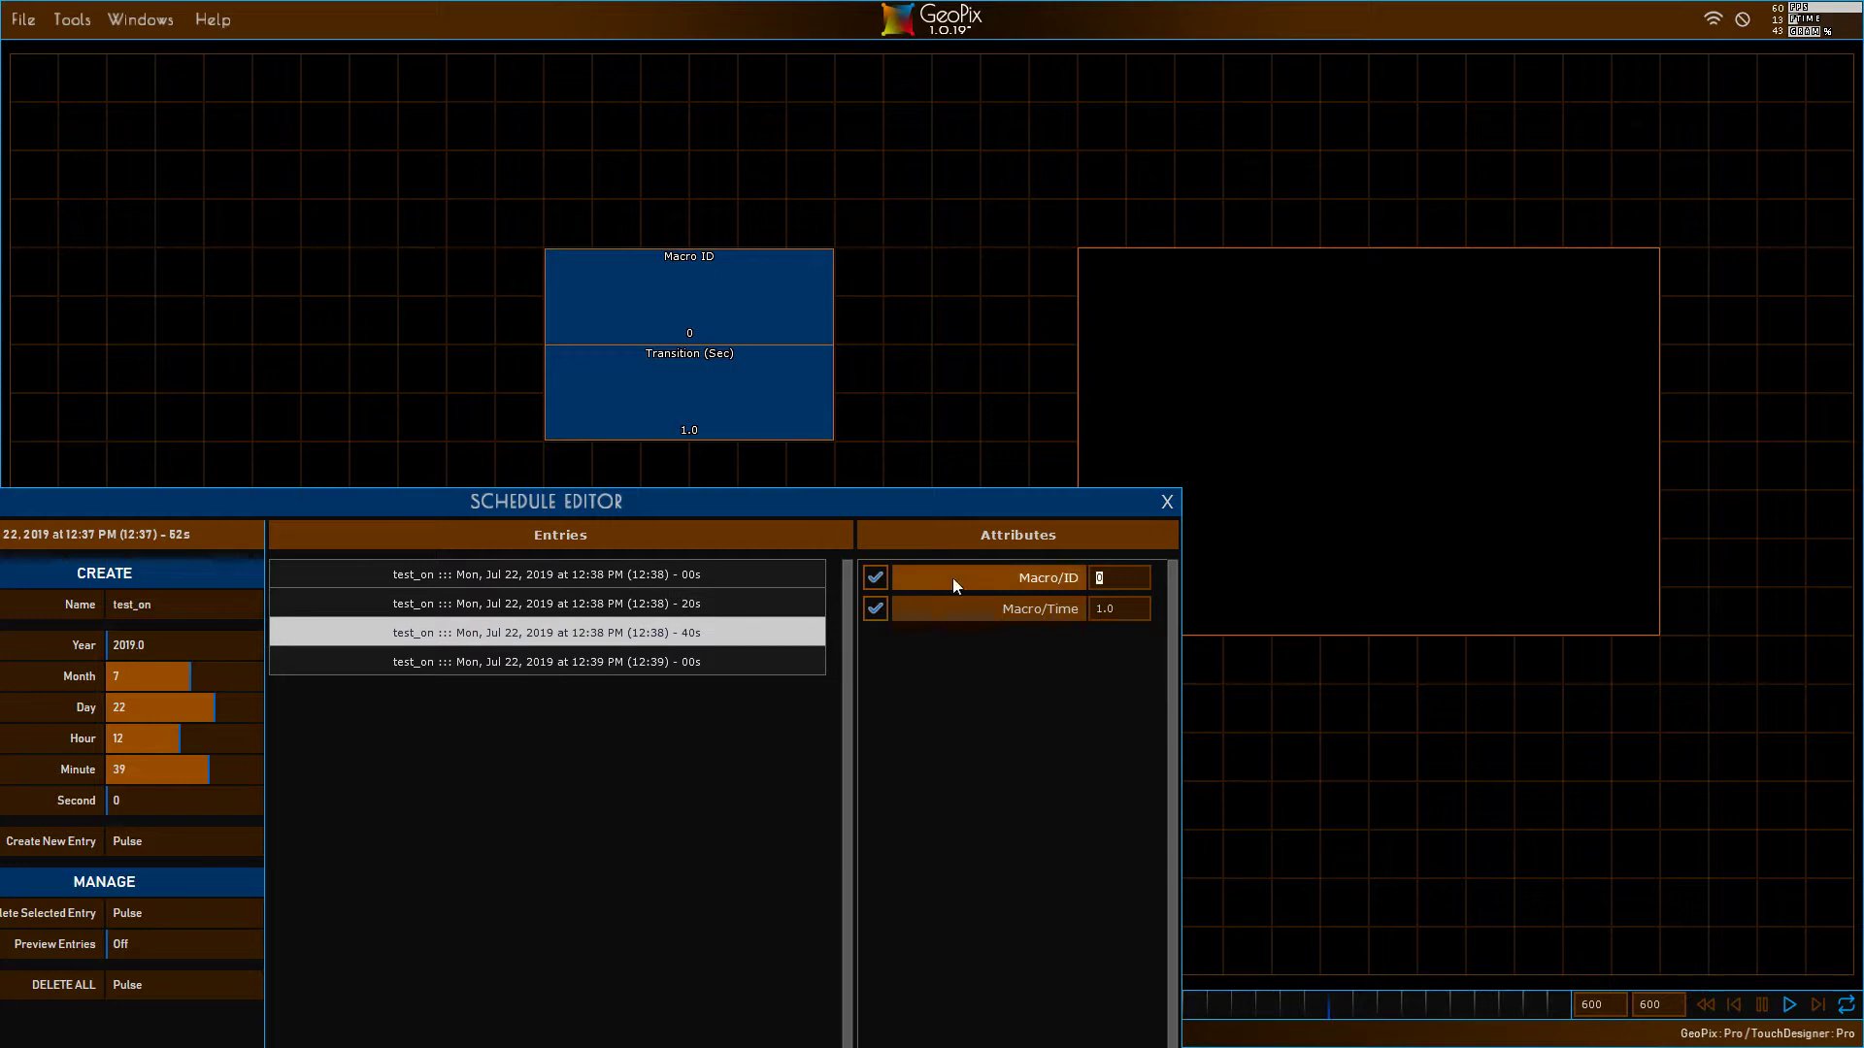
left_click(613, 664)
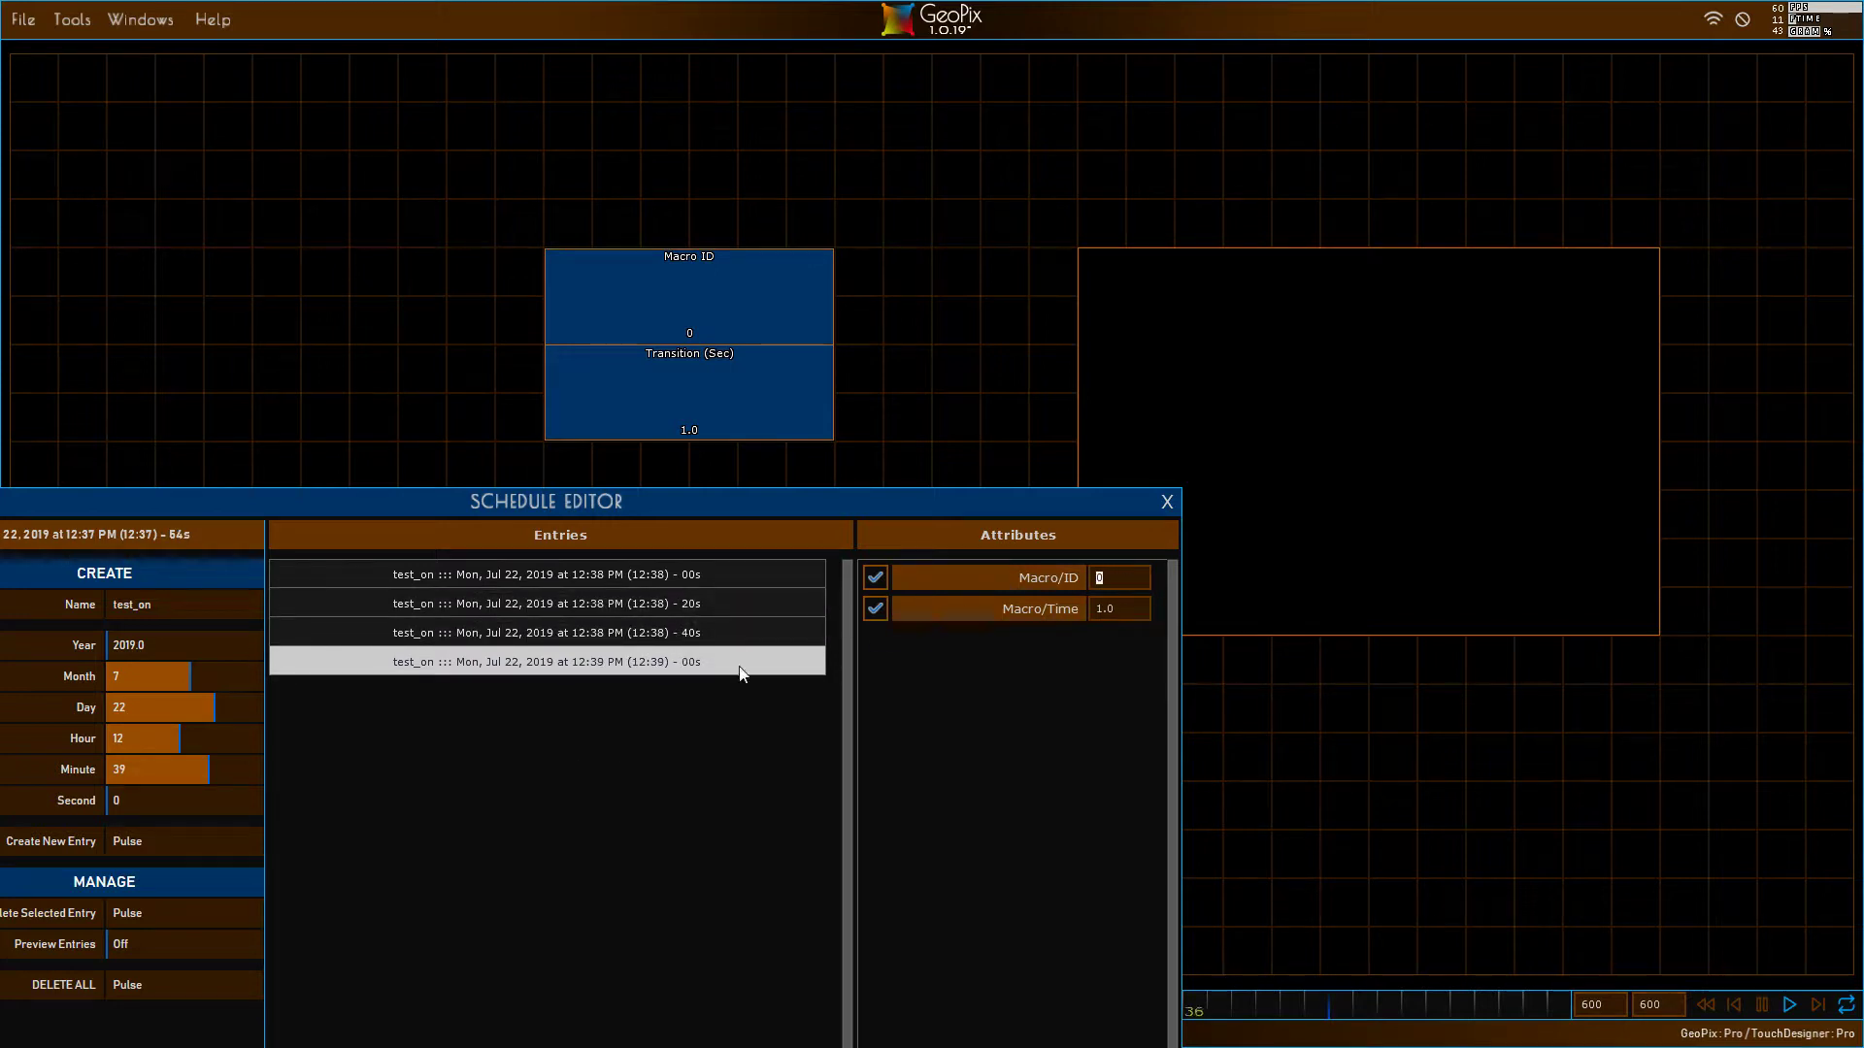
- Move the Schedule Editor clear of the Viz widget and watch the 12:38:00 and 12:38:20 entries trigger
left_click_drag(709, 508, 1664, 443)
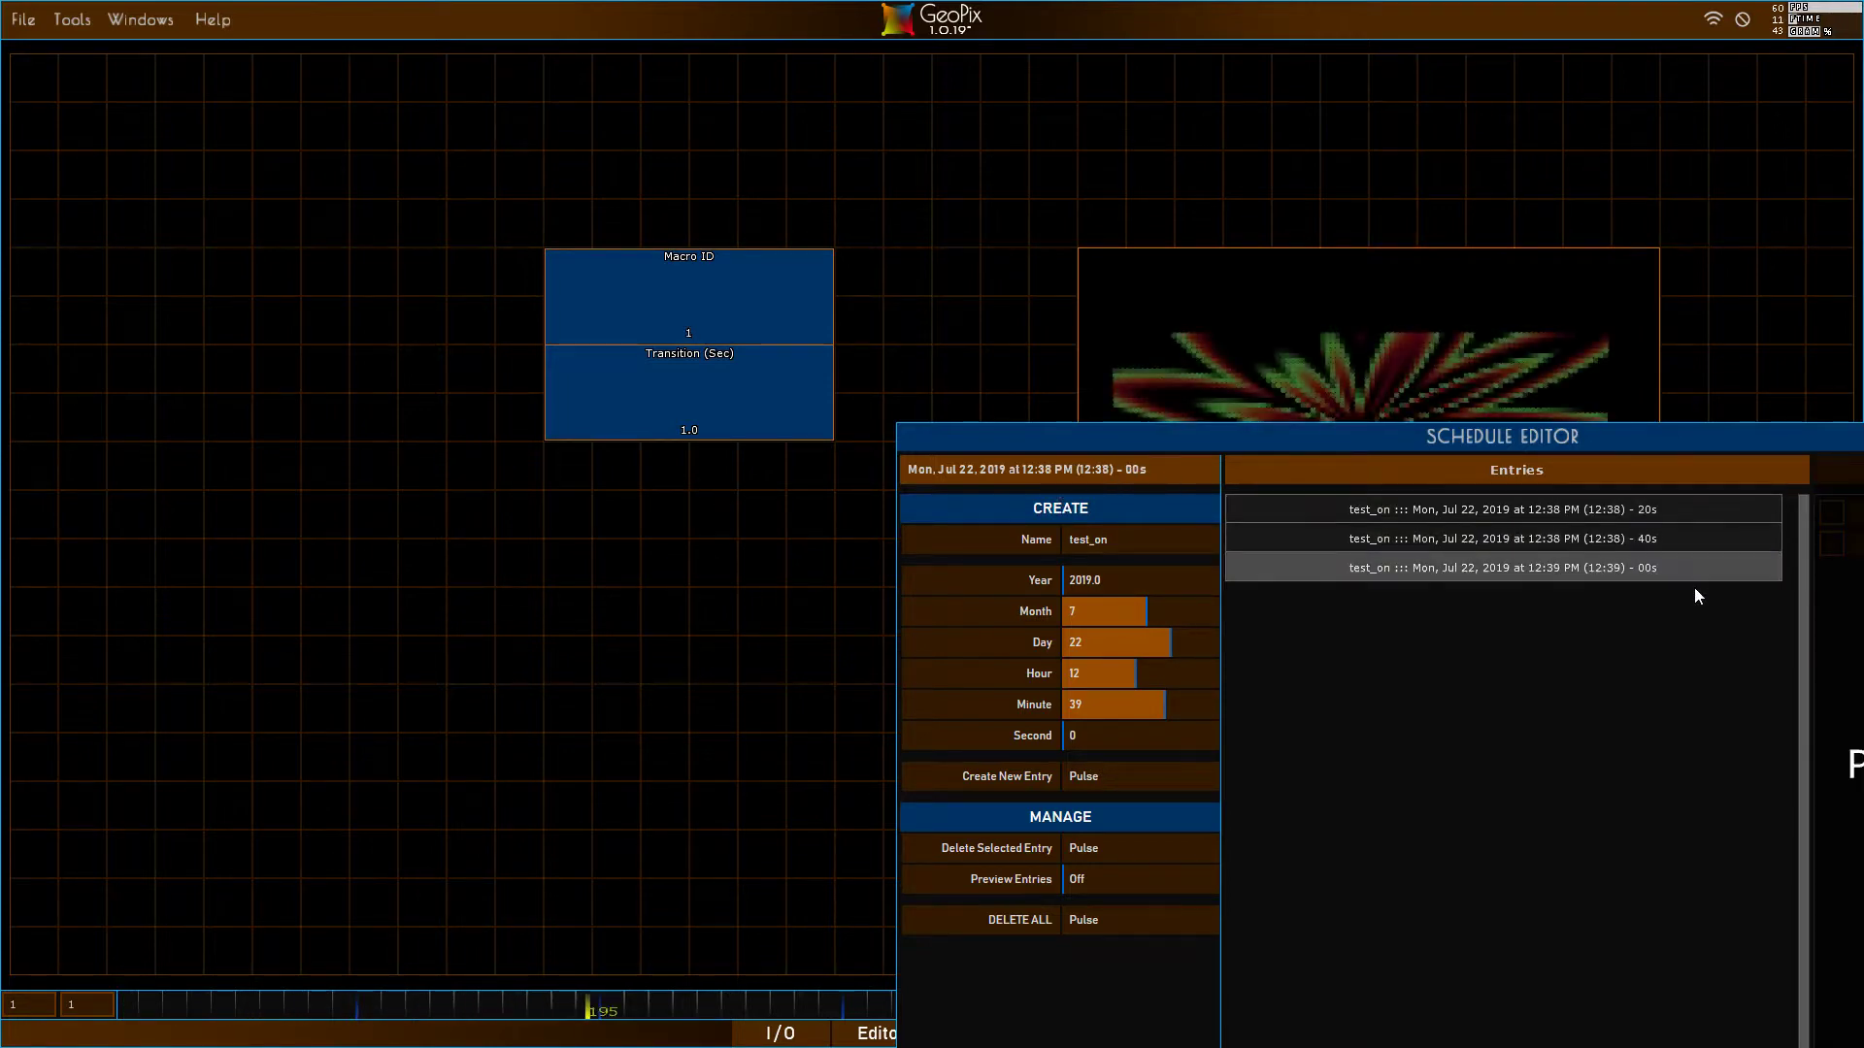
left_click_drag(1633, 440, 1250, 568)
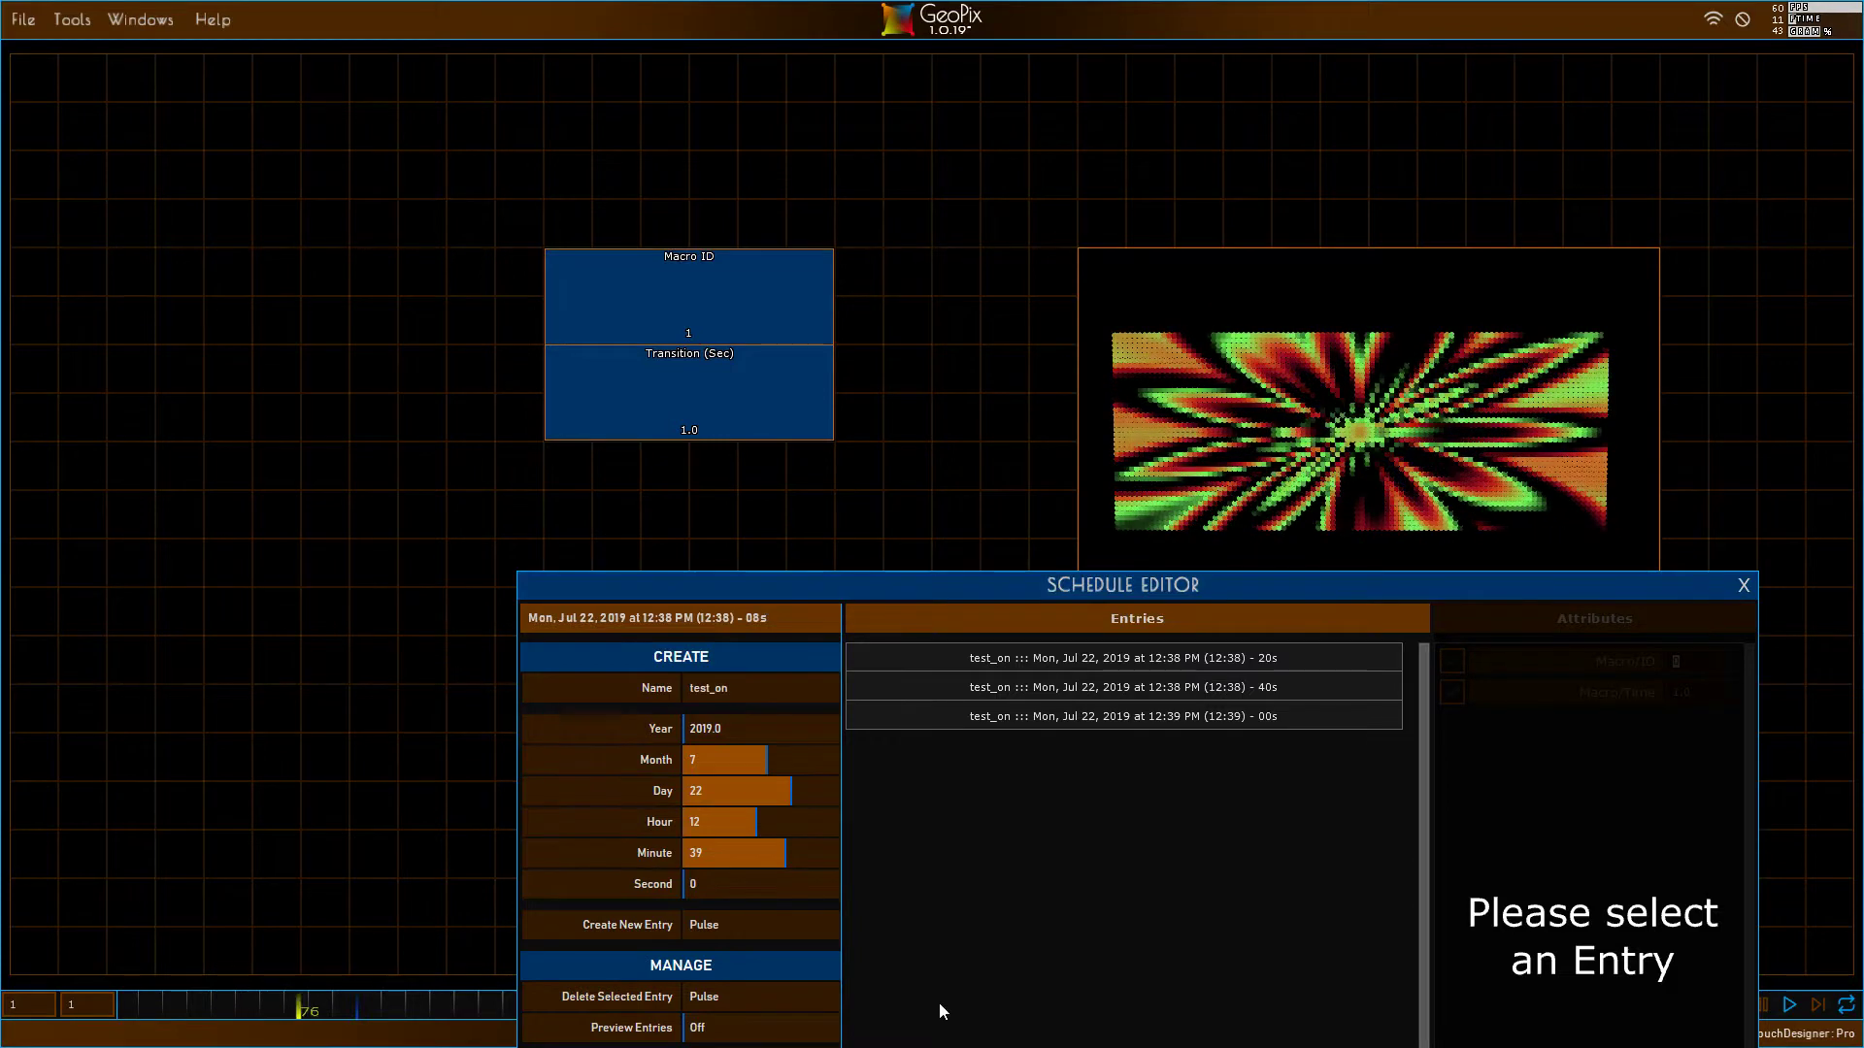
left_click(1196, 668)
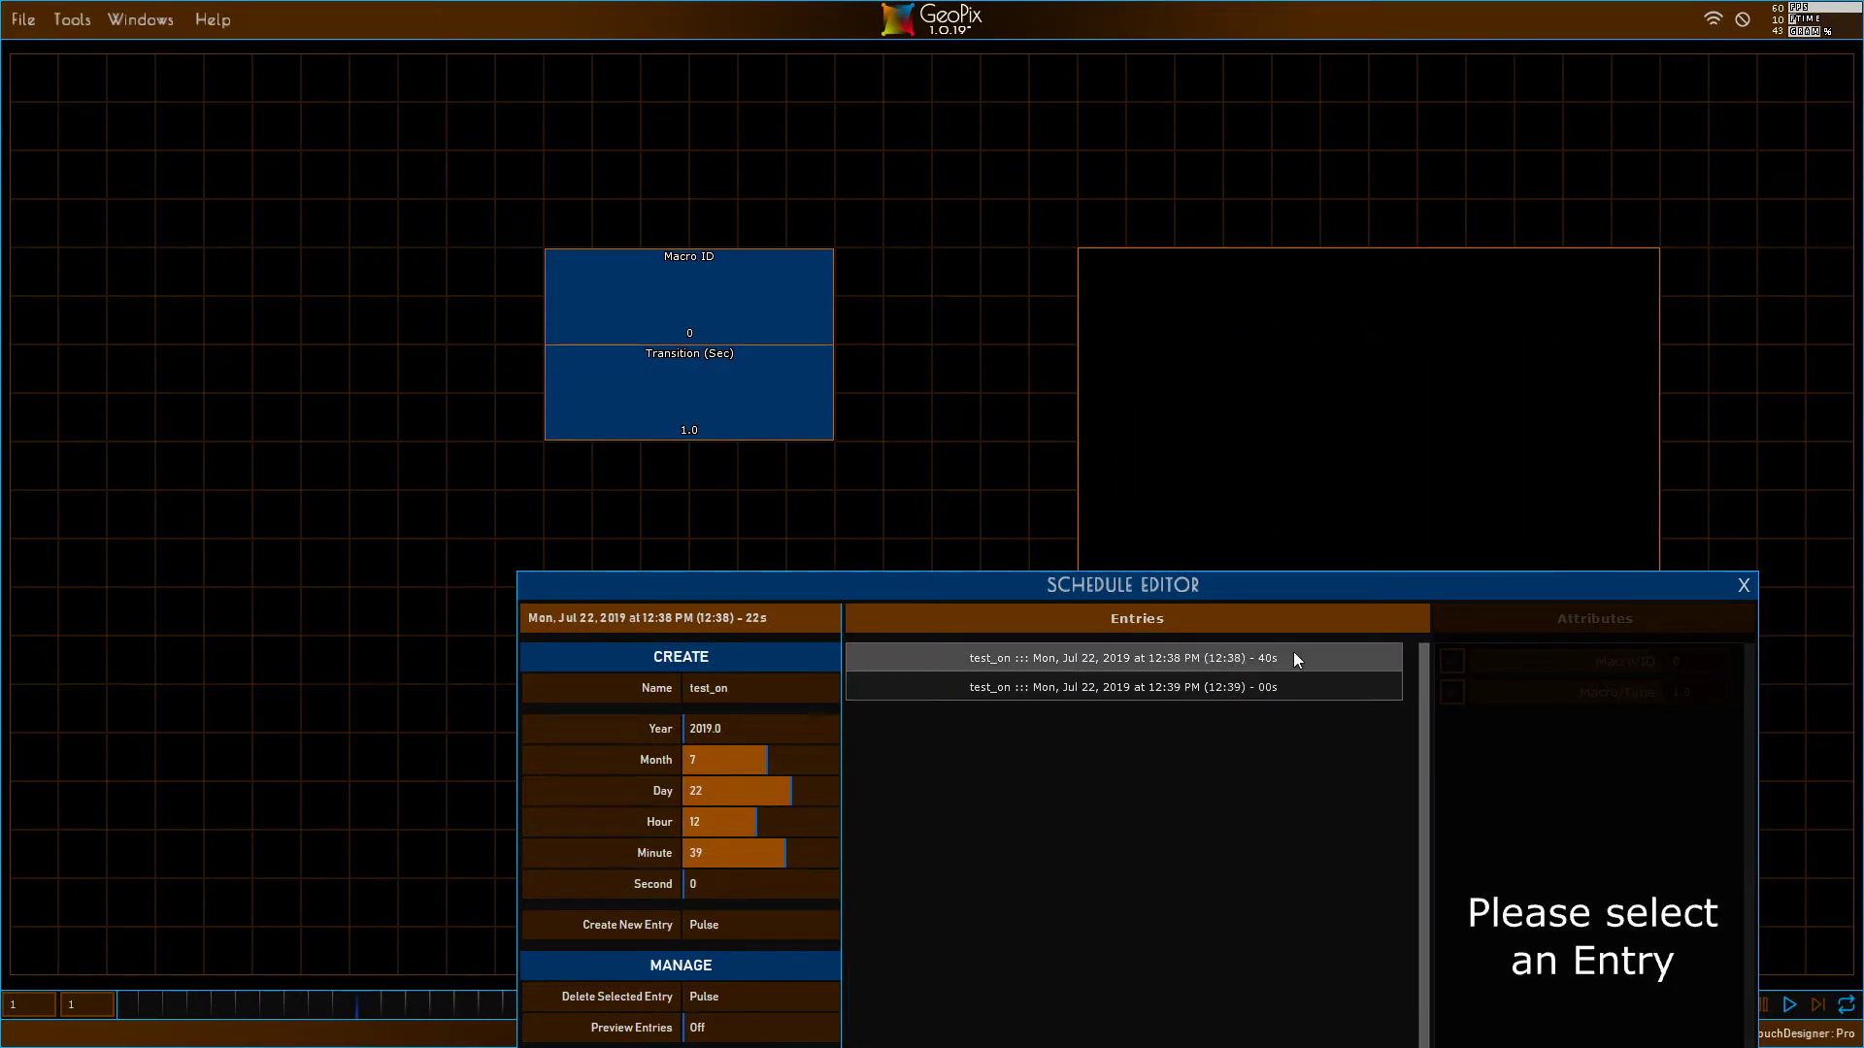
- Set the 12:38:40 entry's Macro/Time to 0 for an instant switch
left_click(1267, 660)
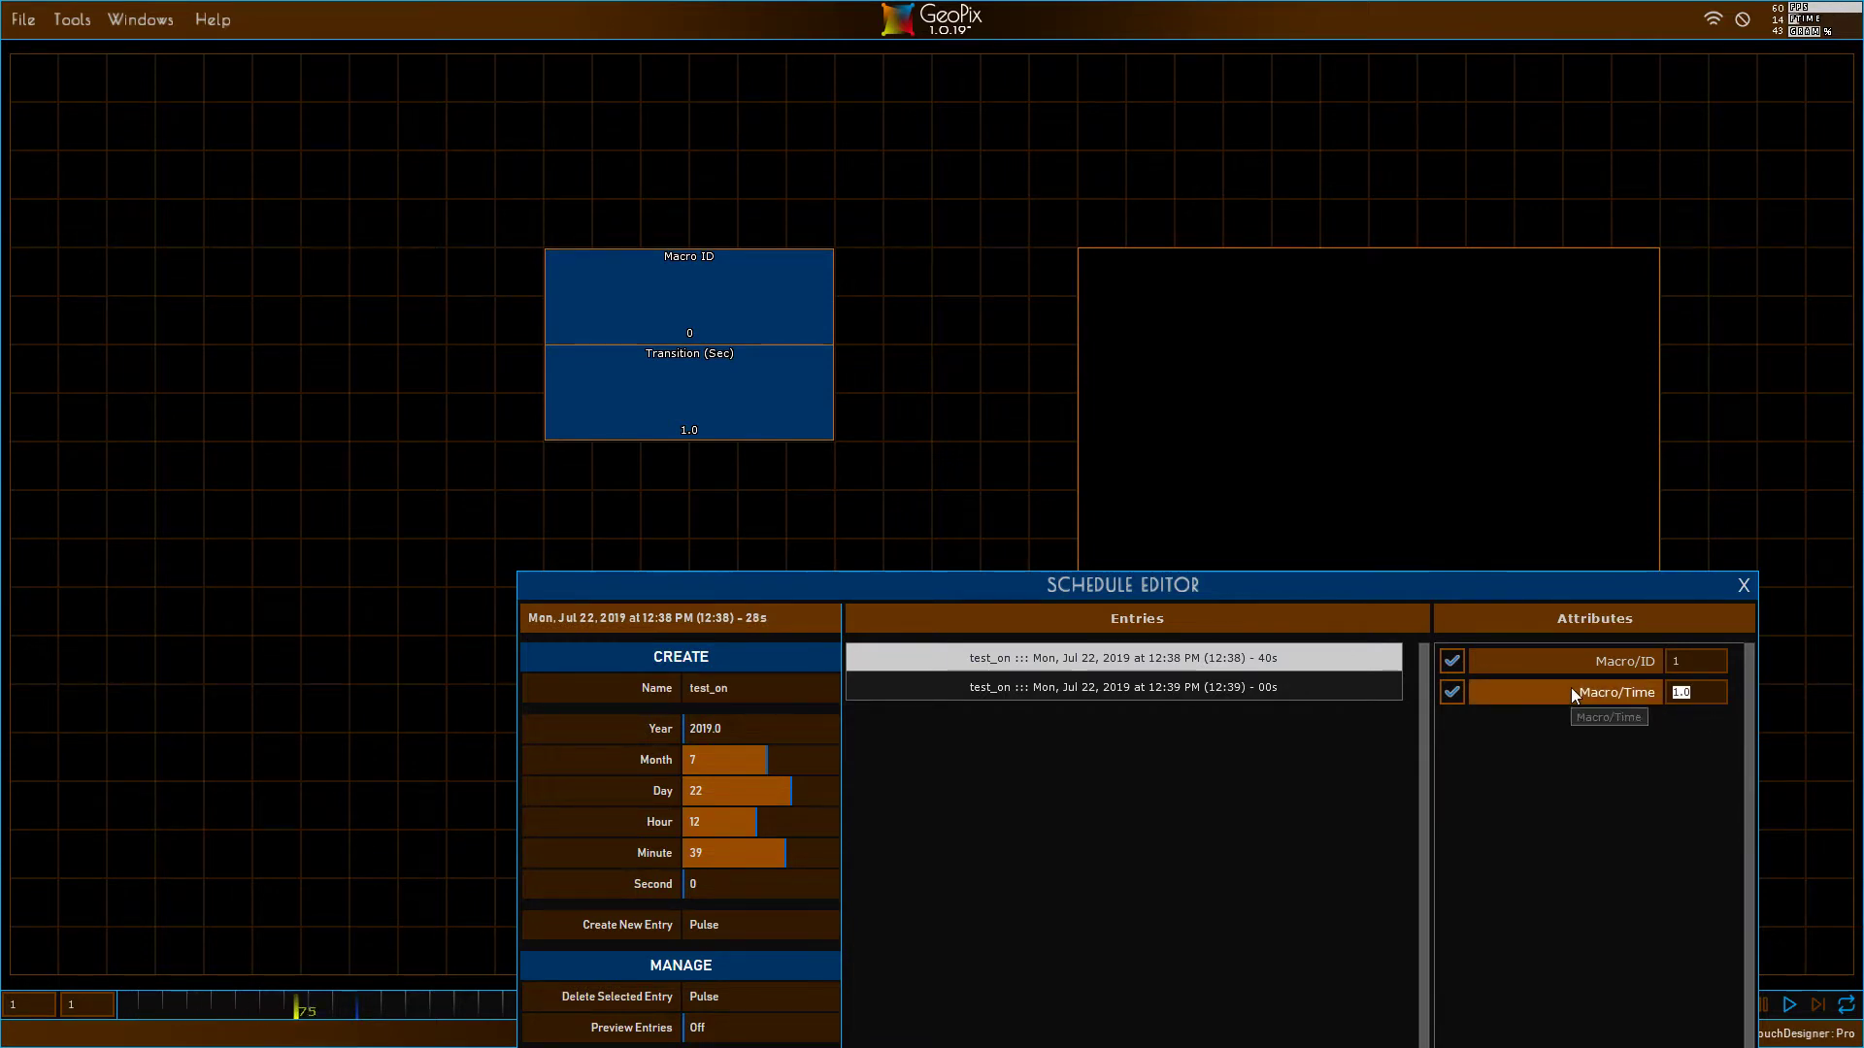
type("0")
key("Return")
- Set the 12:39:00 entry's Macro/Time to 5 for a slow fade
left_click(1290, 687)
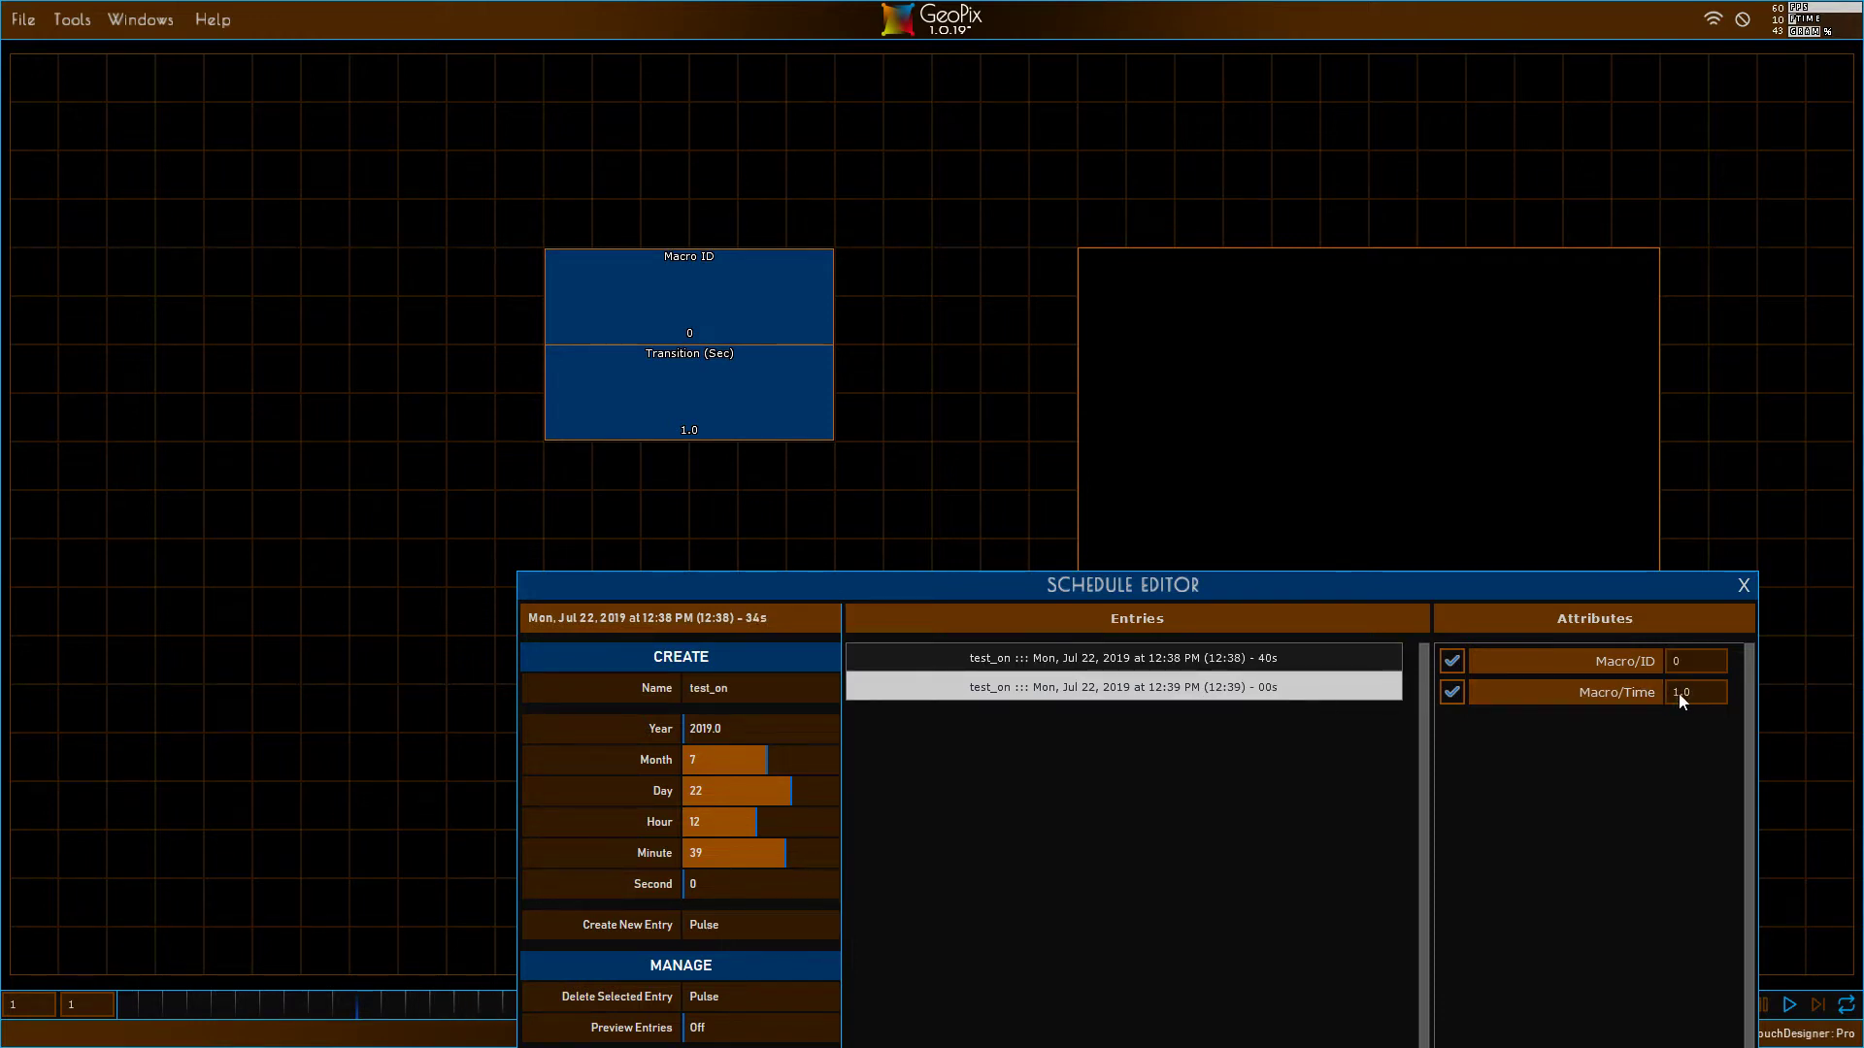
left_click(1703, 692)
type("5")
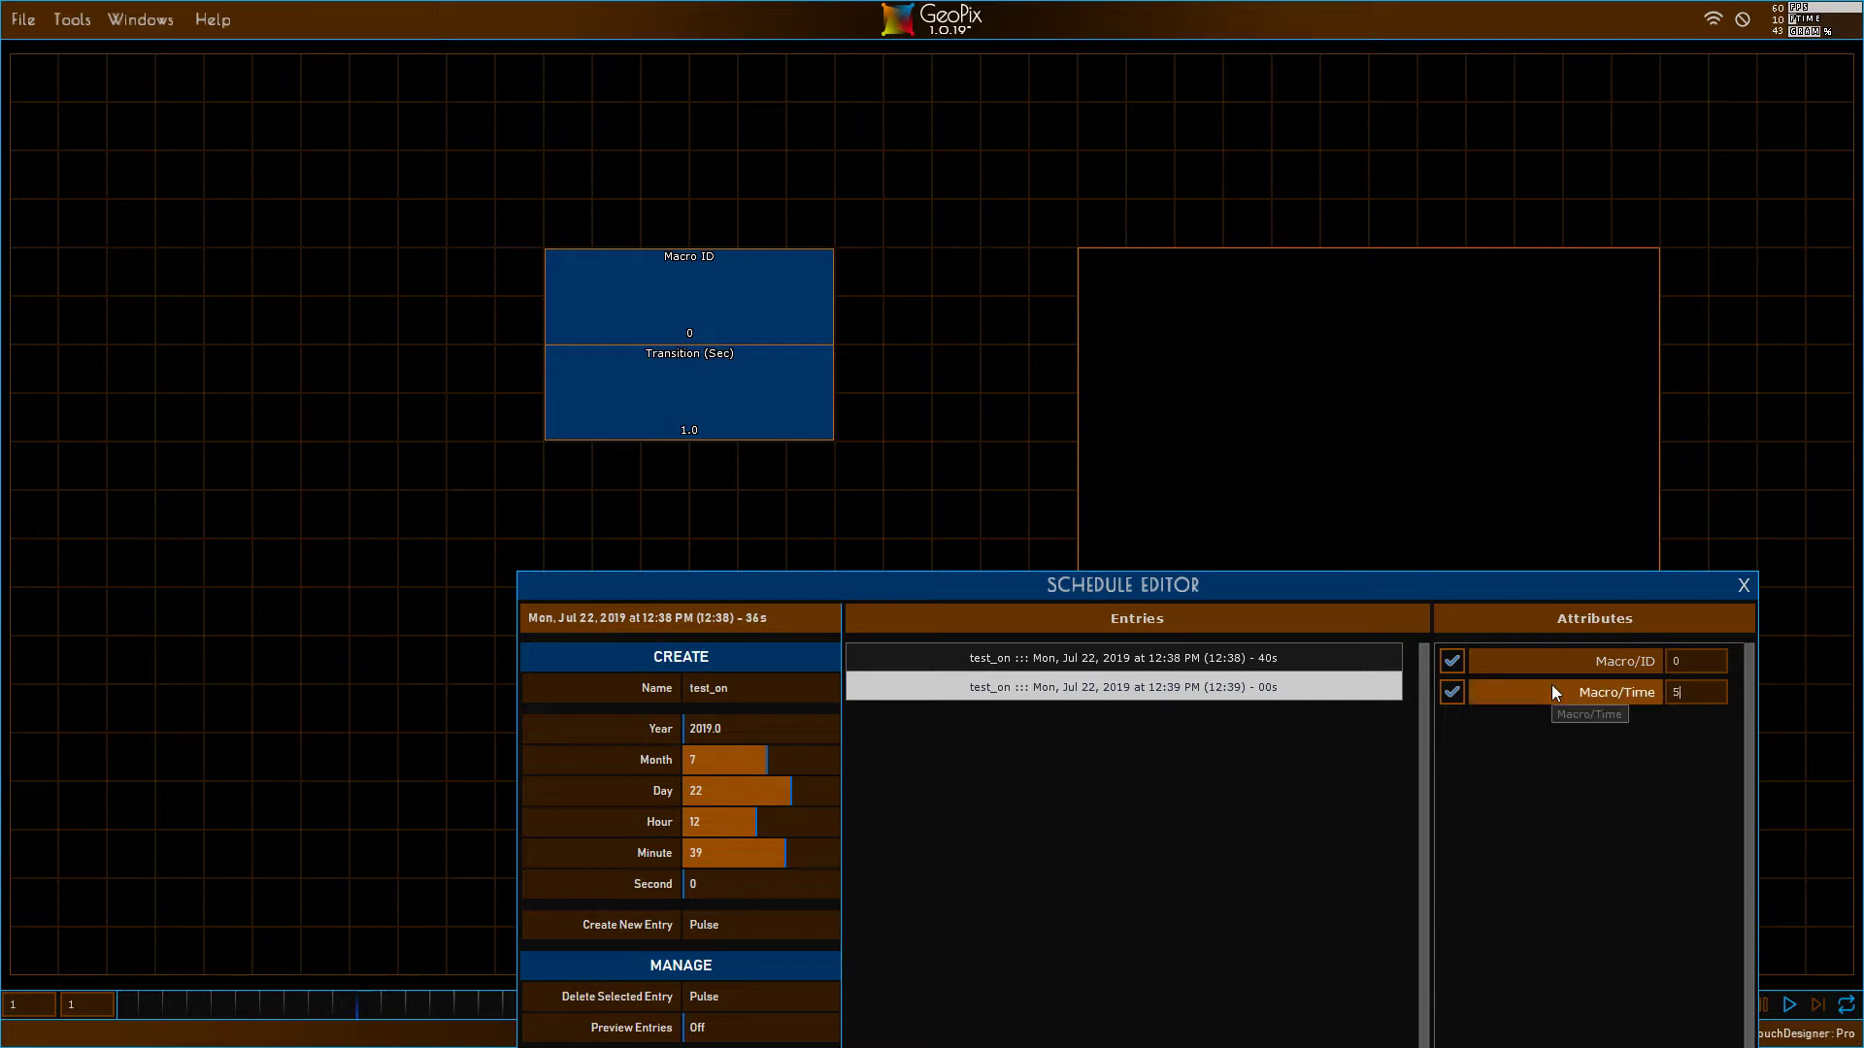
key("Return")
- Place the Schedule Editor below the Viz widget and watch the 12:38:40 and 12:39:00 entries trigger
left_click_drag(1443, 590, 1569, 650)
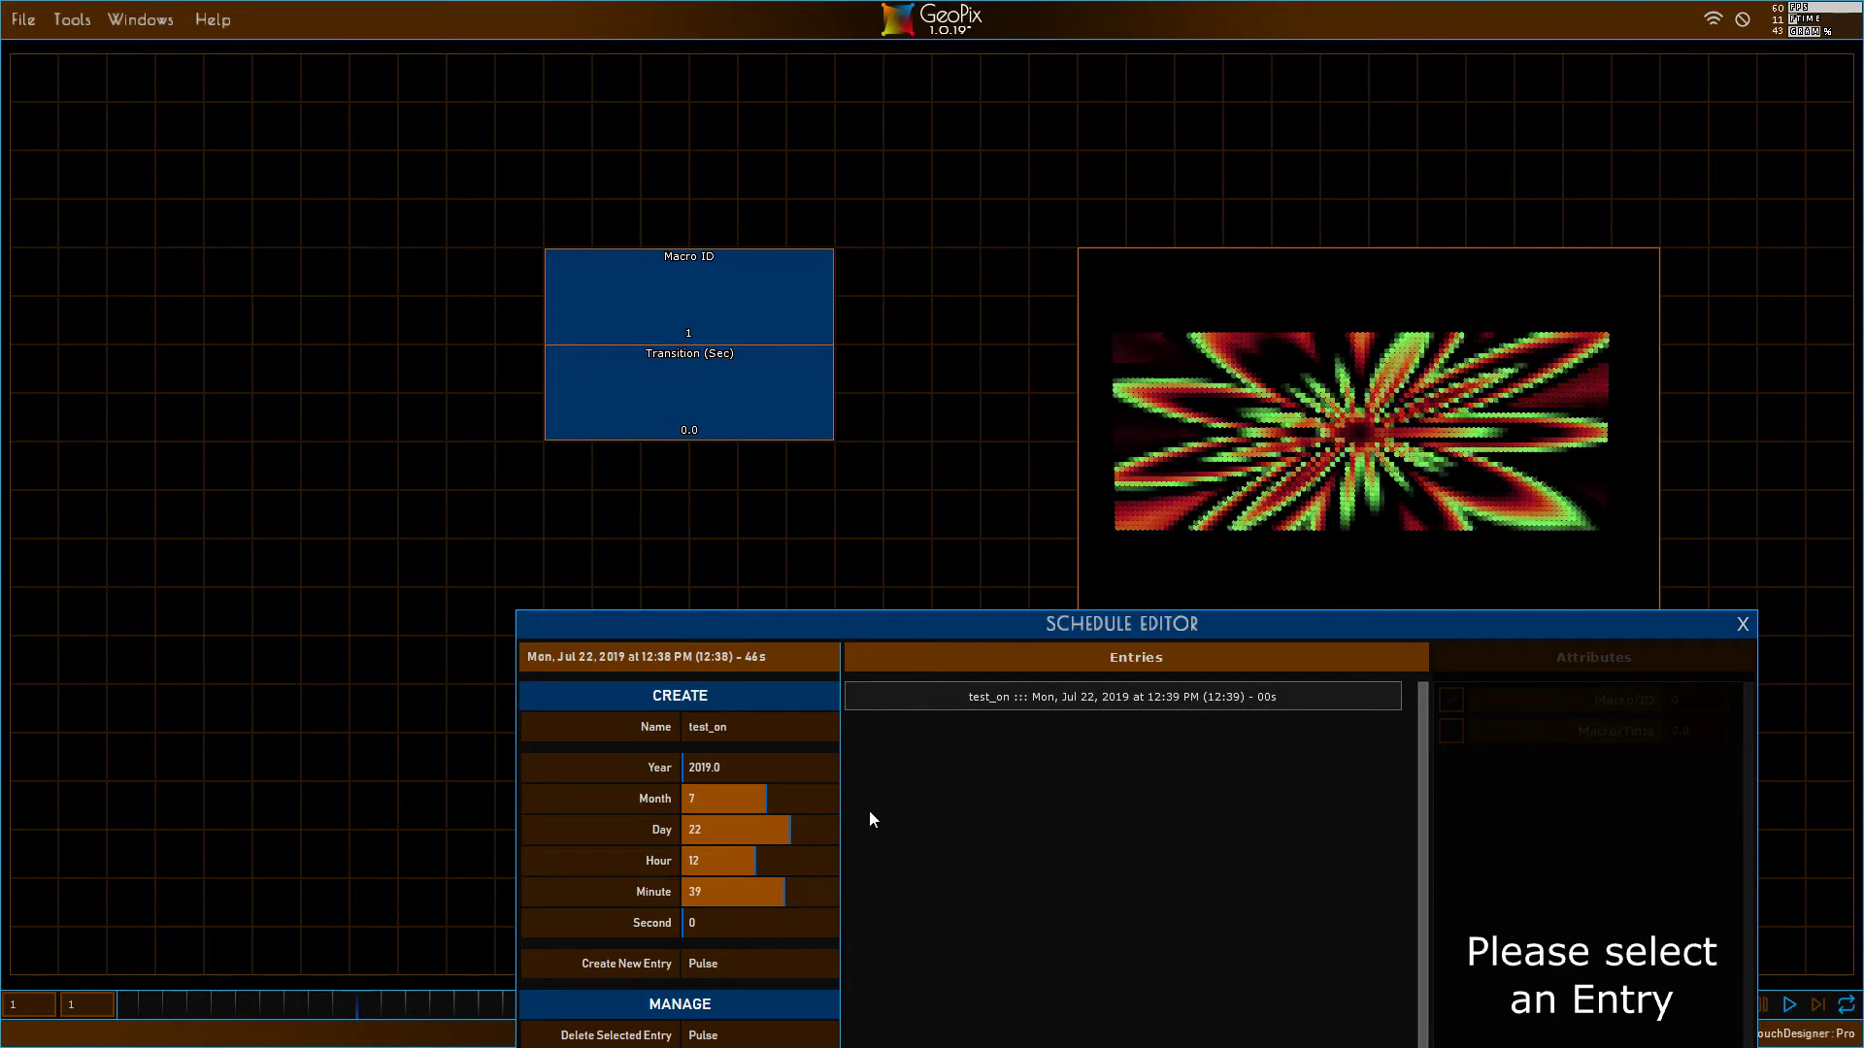
left_click_drag(1097, 624, 1065, 659)
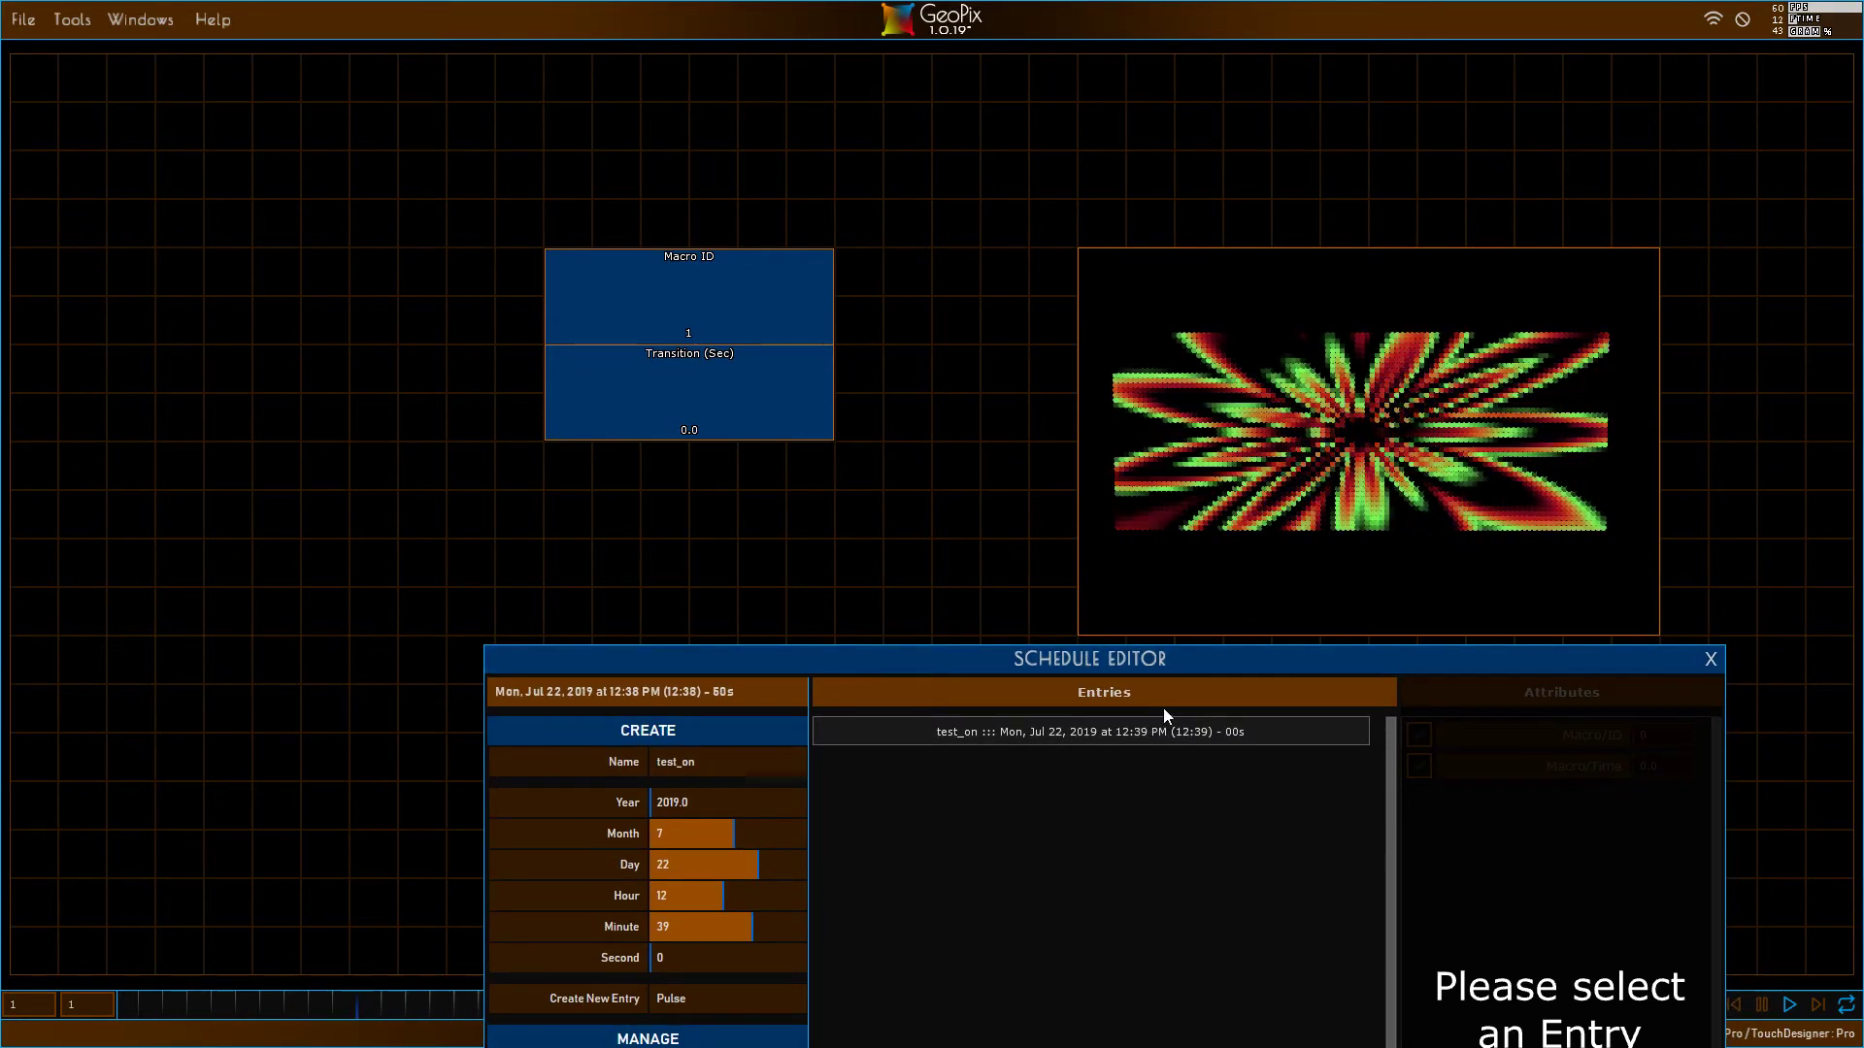
left_click_drag(1196, 658, 1212, 665)
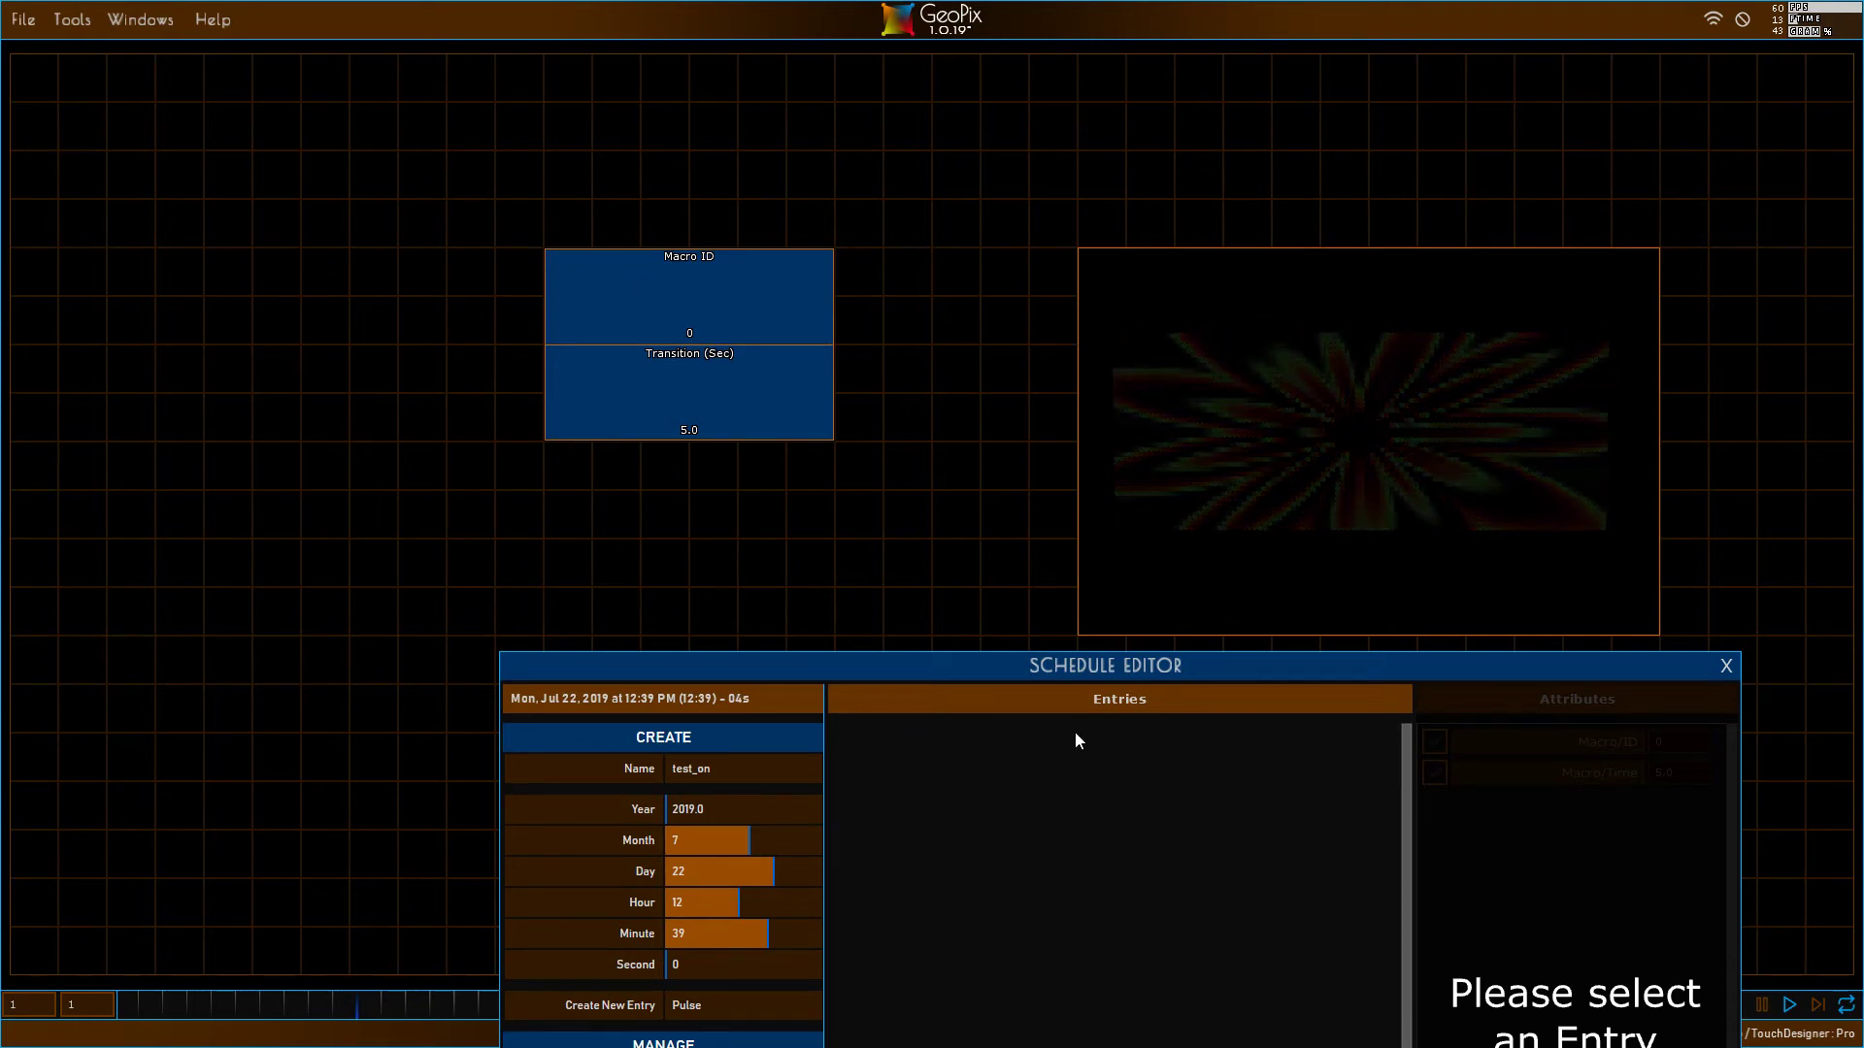
left_click_drag(925, 672, 889, 674)
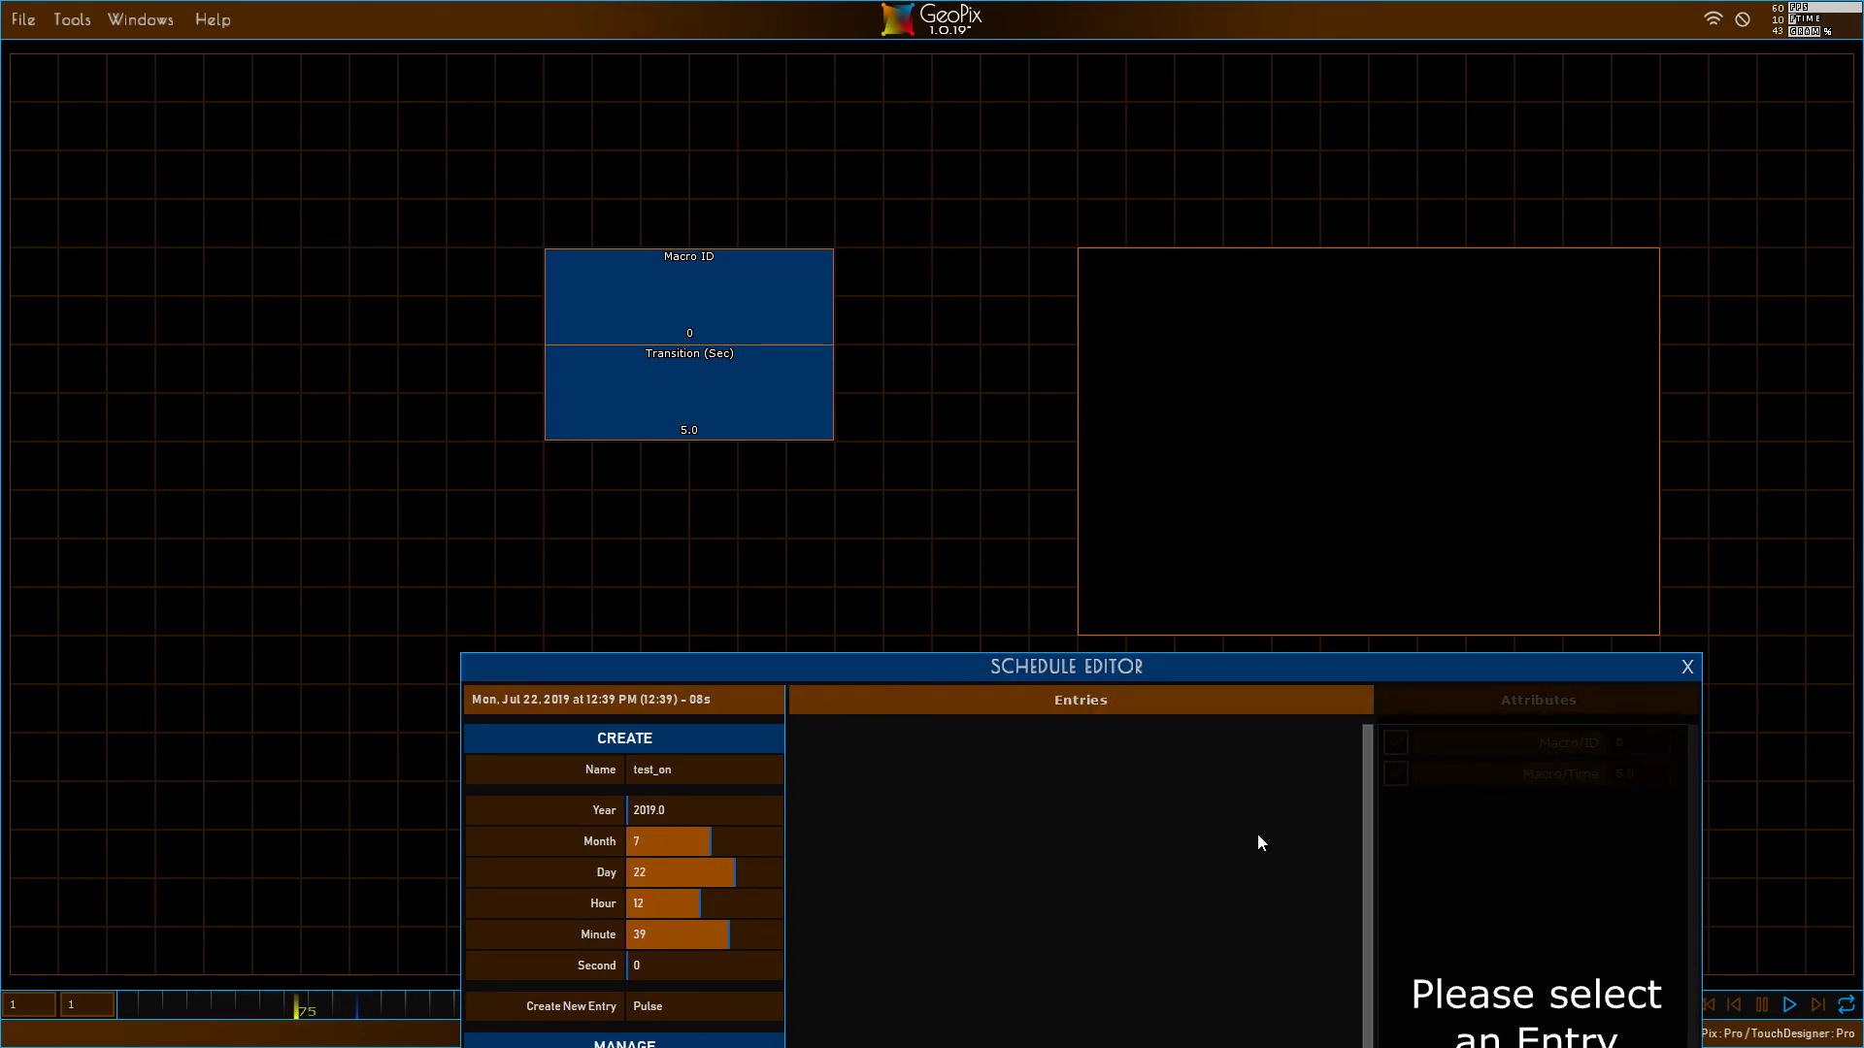
left_click_drag(1085, 672, 1078, 668)
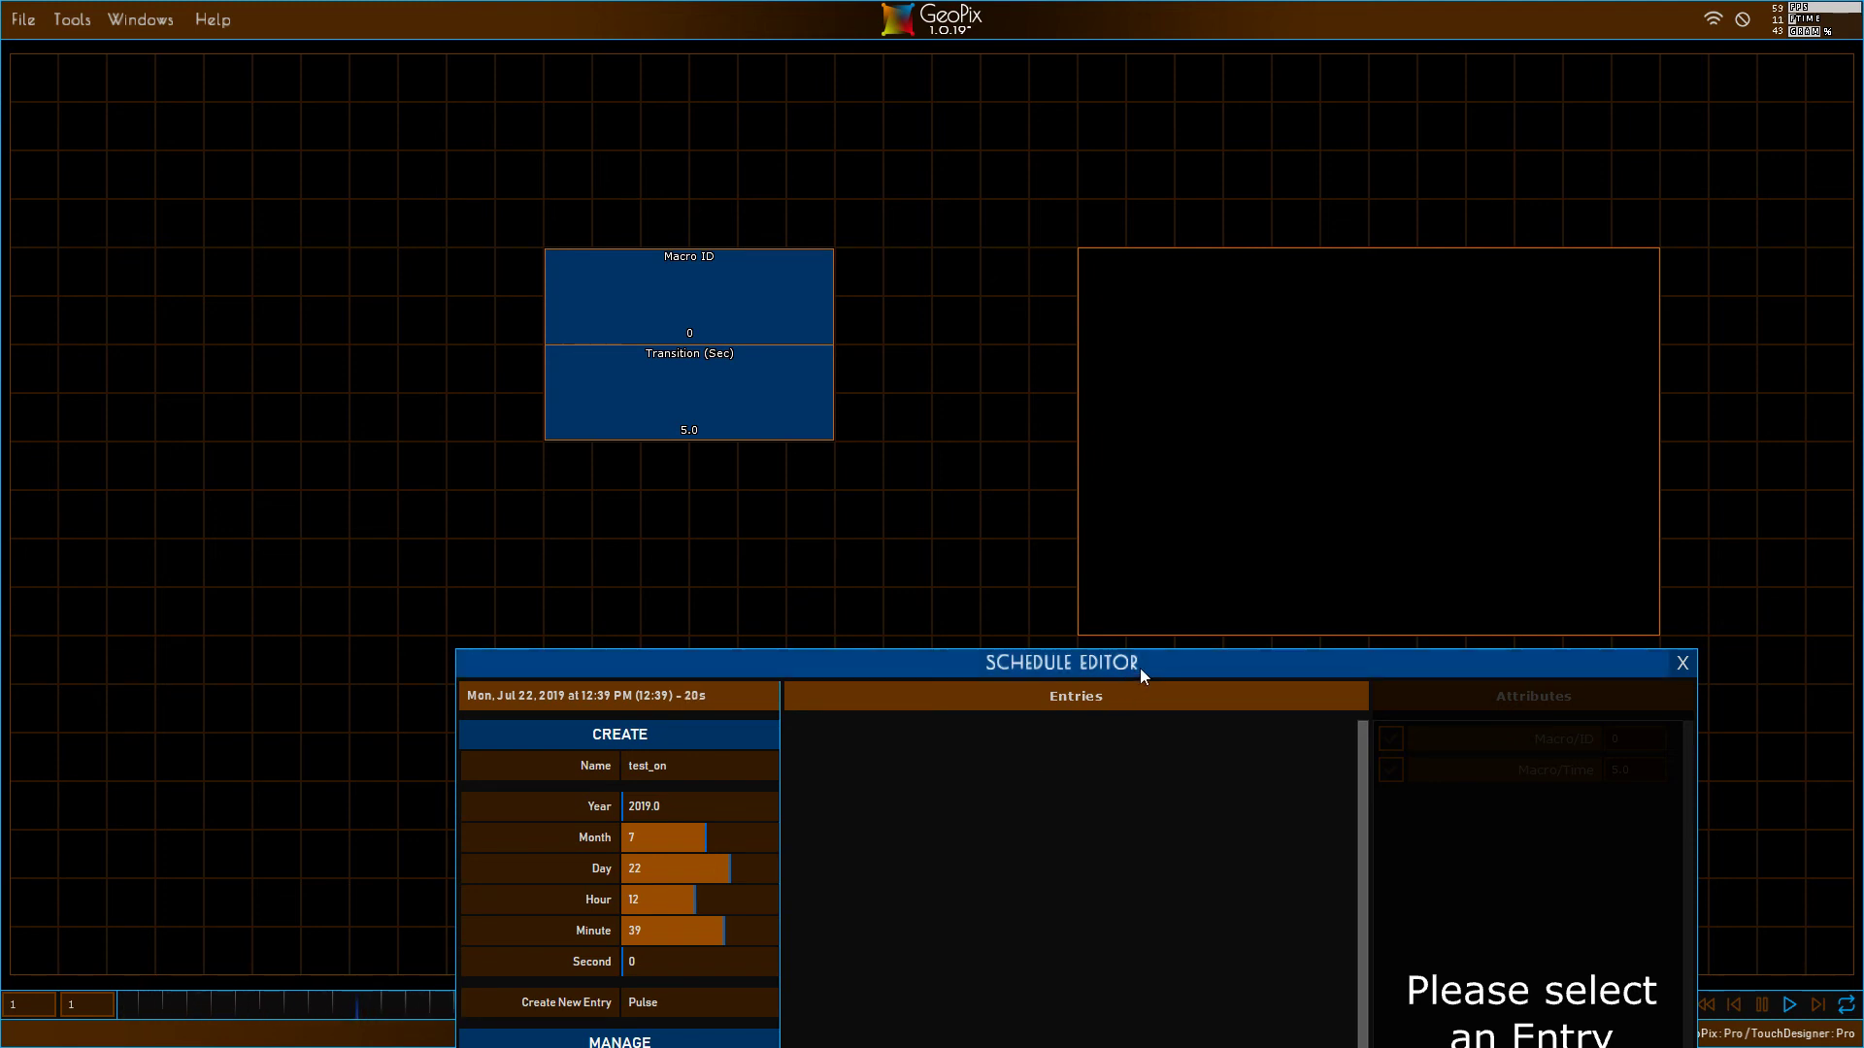
left_click_drag(1141, 658, 1194, 665)
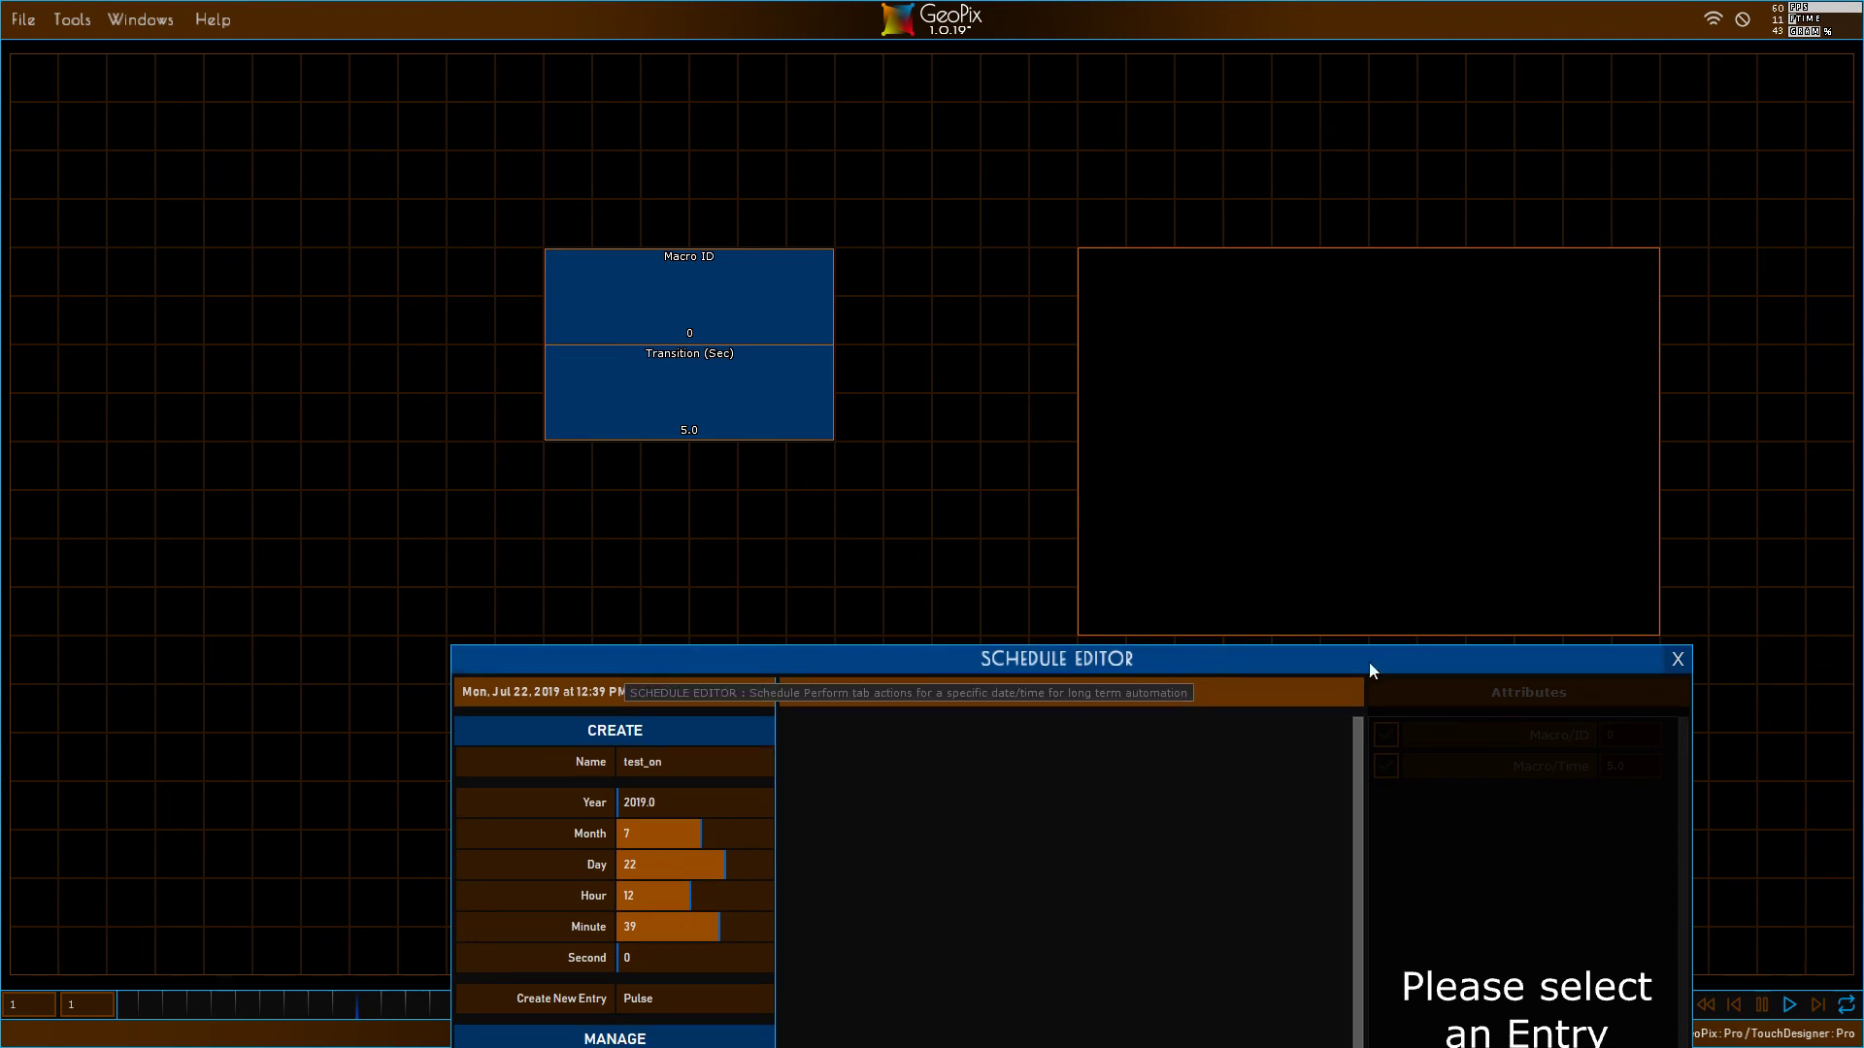